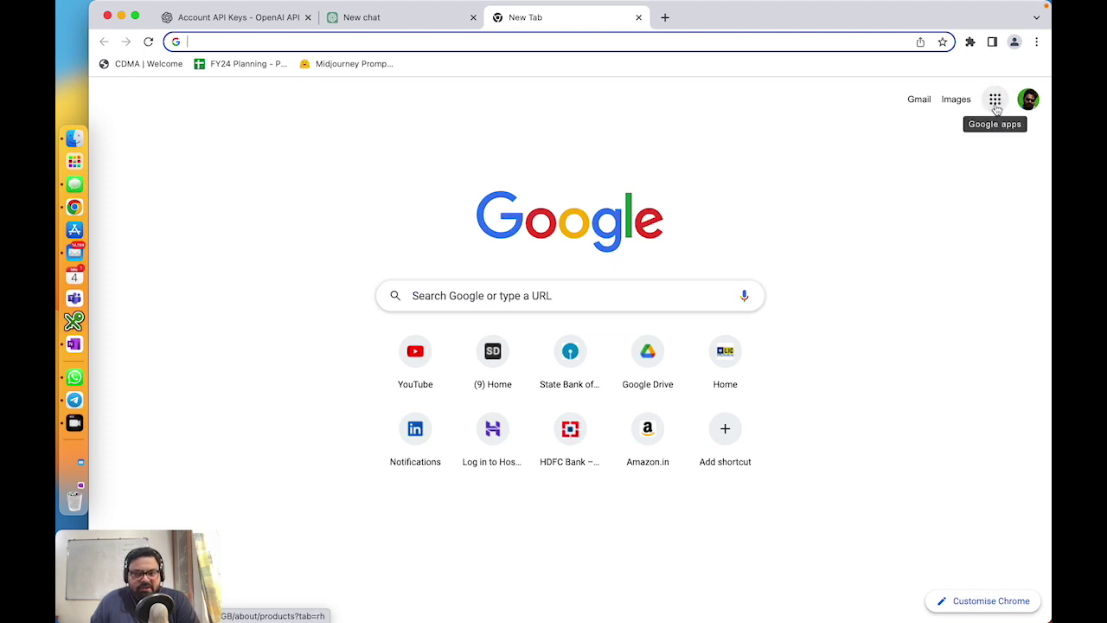
Look through the list of available Google apps, including Drive, Docs, Sheets and Slides
{"action": "left_click", "coordinate": [996, 100]}
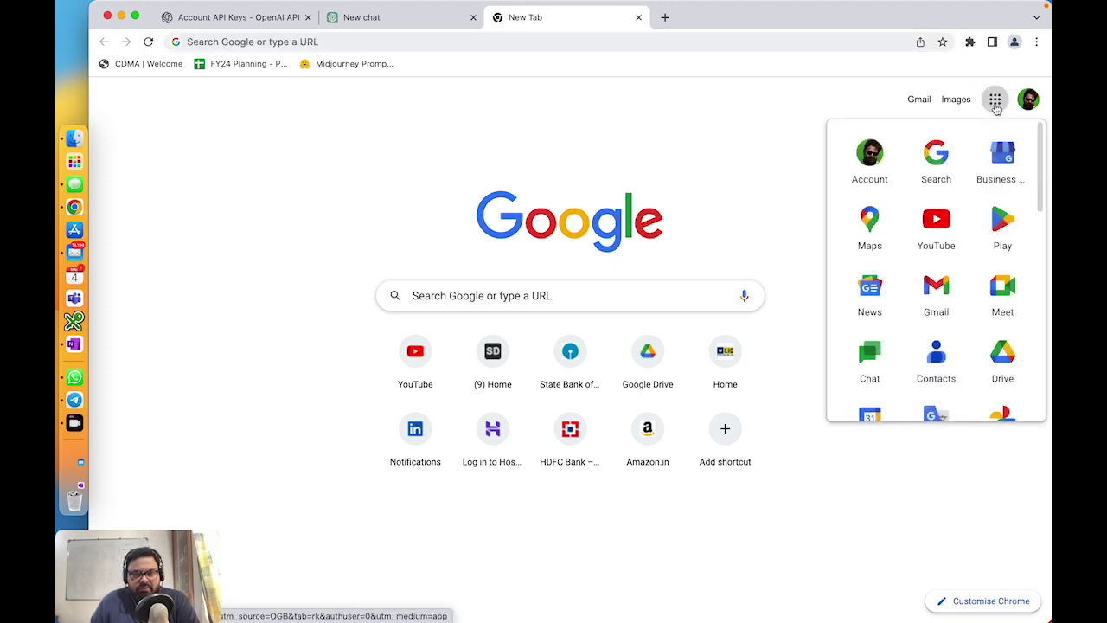
{"action": "scroll", "coordinate": [995, 173], "scroll_direction": "down", "scroll_amount": 5}
{"action": "scroll", "coordinate": [956, 227], "scroll_direction": "down", "scroll_amount": 5}
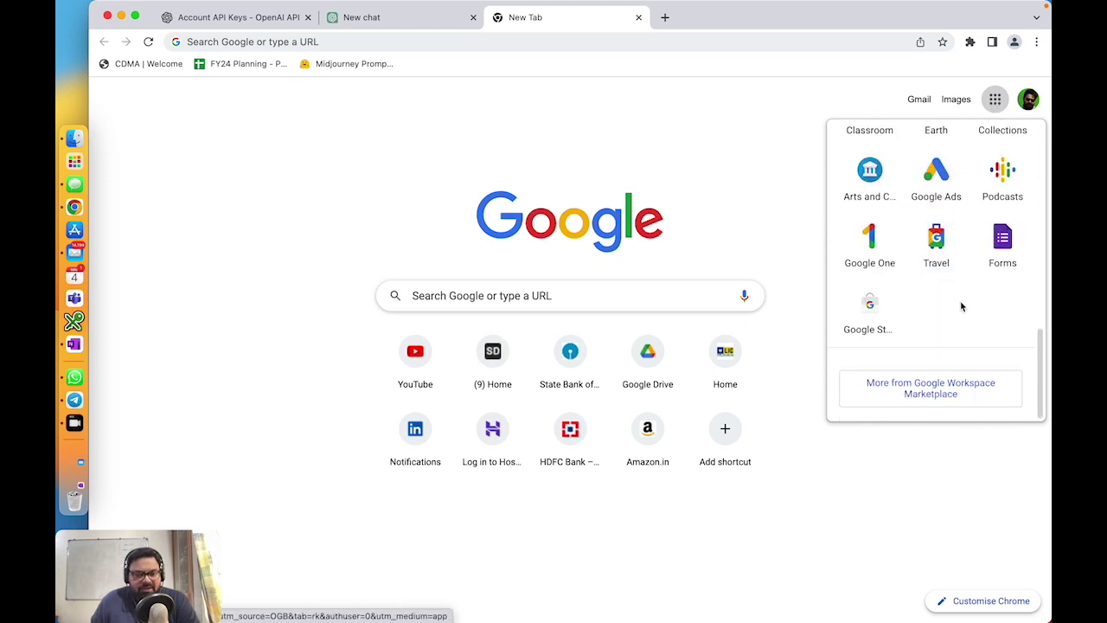
{"action": "scroll", "coordinate": [961, 307], "scroll_direction": "up", "scroll_amount": 5}
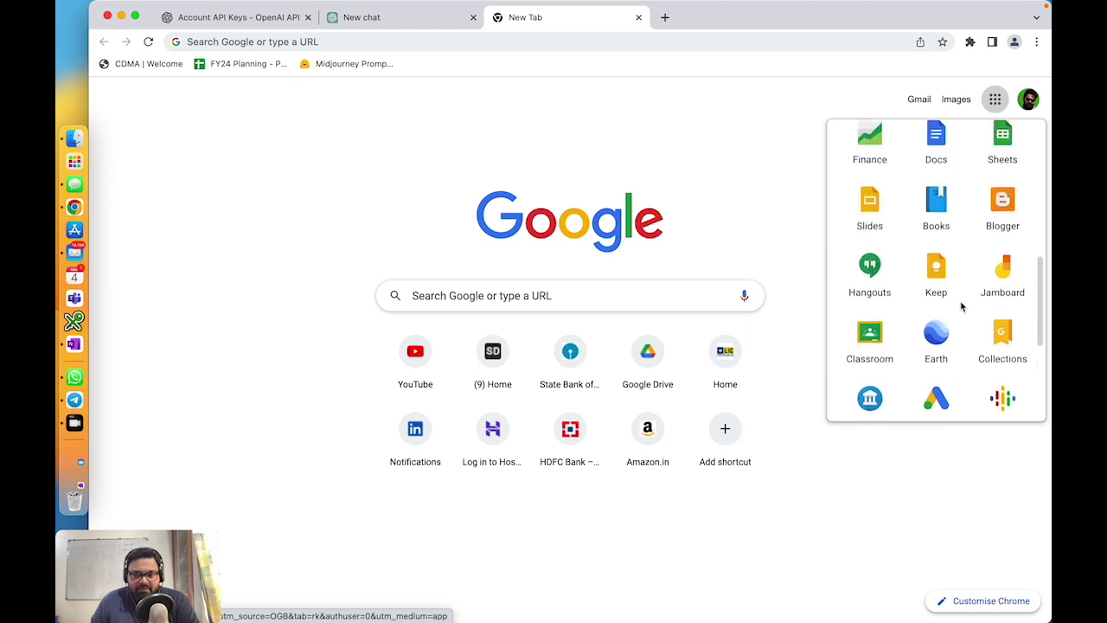
{"action": "scroll", "coordinate": [960, 306], "scroll_direction": "up", "scroll_amount": 1}
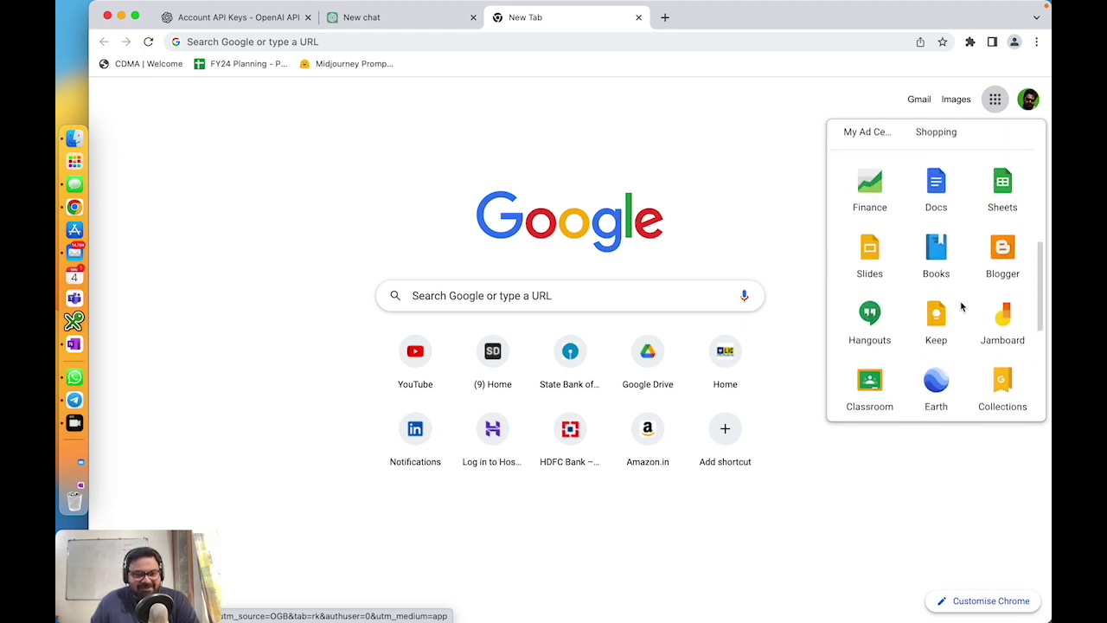
{"action": "scroll", "coordinate": [960, 307], "scroll_direction": "up", "scroll_amount": 2}
{"action": "scroll", "coordinate": [960, 306], "scroll_direction": "up", "scroll_amount": 5}
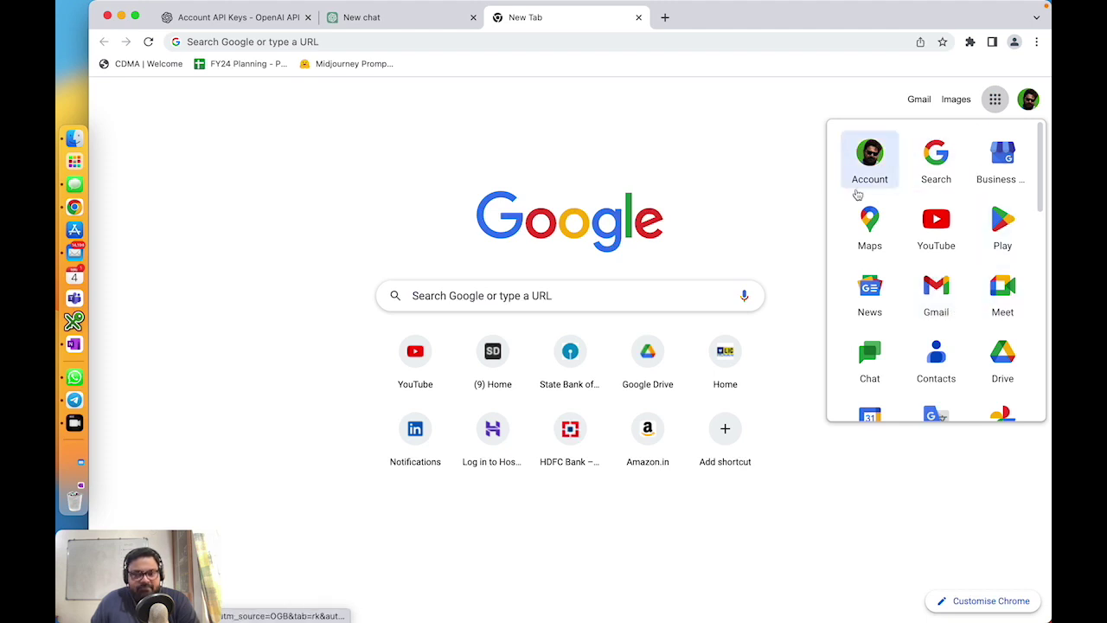
{"action": "scroll", "coordinate": [869, 260], "scroll_direction": "down", "scroll_amount": 1}
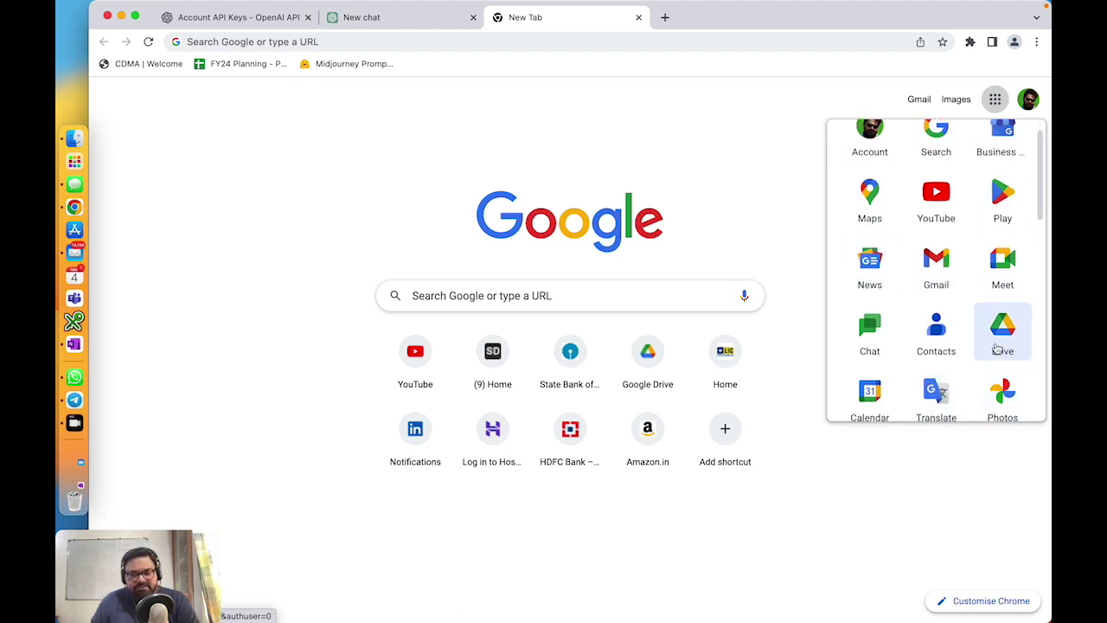
{"action": "scroll", "coordinate": [996, 348], "scroll_direction": "down", "scroll_amount": 3}
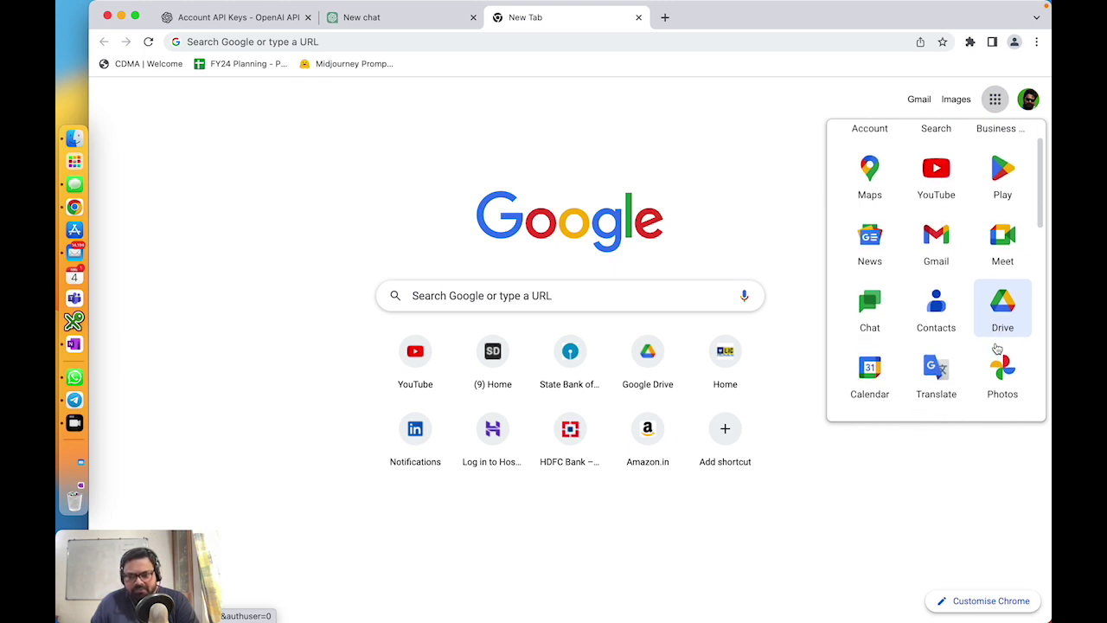
{"action": "scroll", "coordinate": [996, 347], "scroll_direction": "down", "scroll_amount": 3}
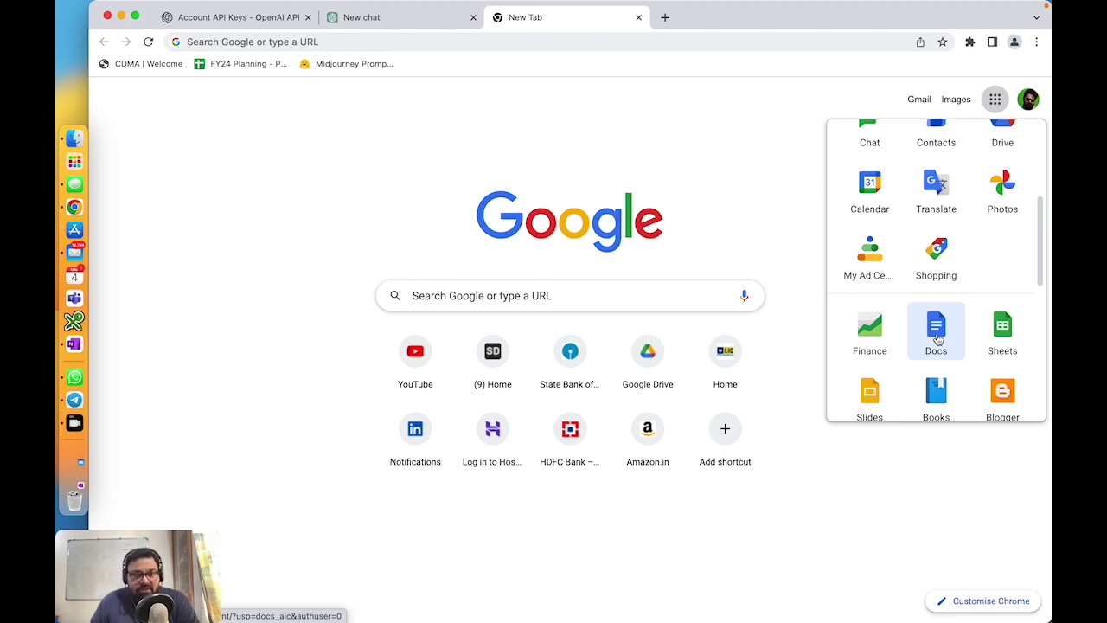
{"action": "left_click", "coordinate": [740, 151]}
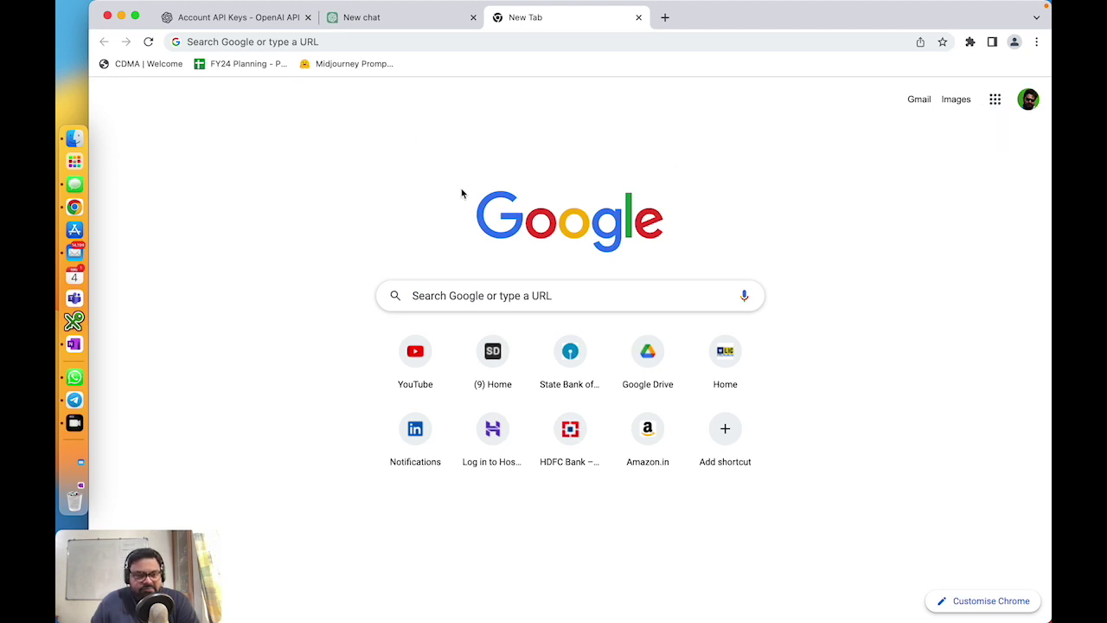
Open Google Drive by going to drive.google.com
{"action": "left_click", "coordinate": [346, 44]}
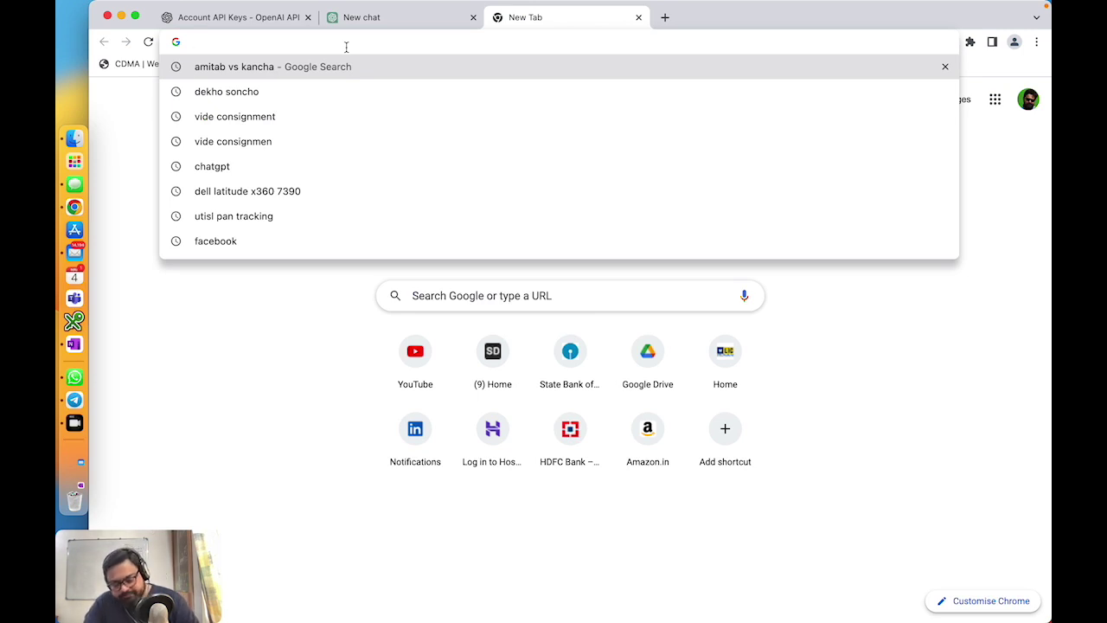
{"action": "type", "text": "drive.google"}
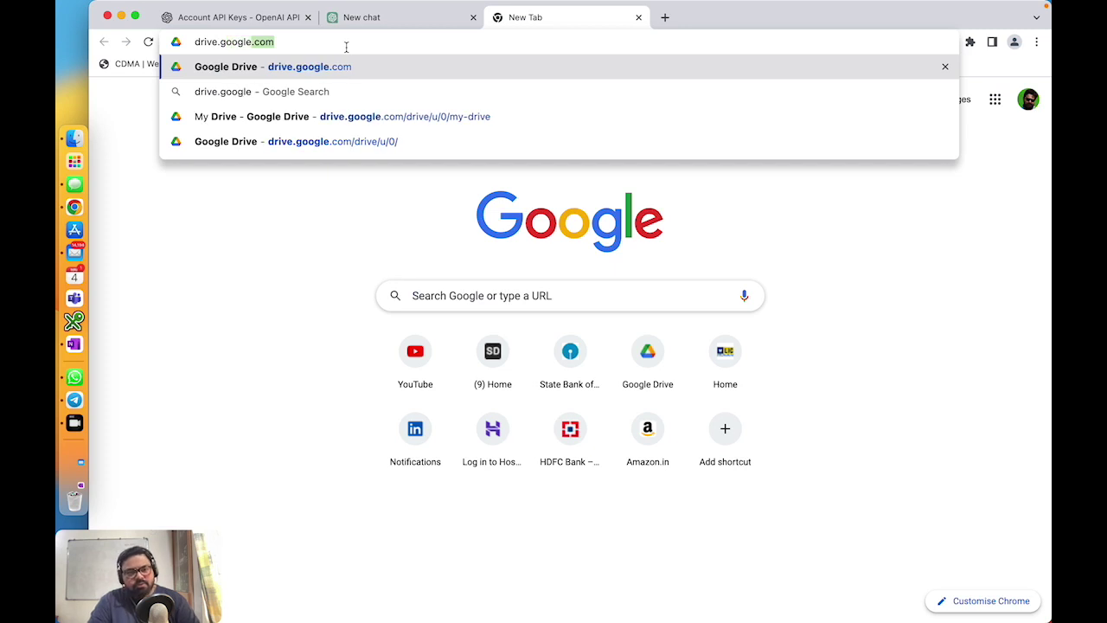
{"action": "type", "text": ".x"}
{"action": "key", "text": "BackSpace"}
{"action": "key", "text": "BackSpace"}
{"action": "type", "text": ".x"}
{"action": "key", "text": "BackSpace"}
{"action": "type", "text": "com"}
{"action": "key", "text": "BackSpace"}
{"action": "type", "text": "m"}
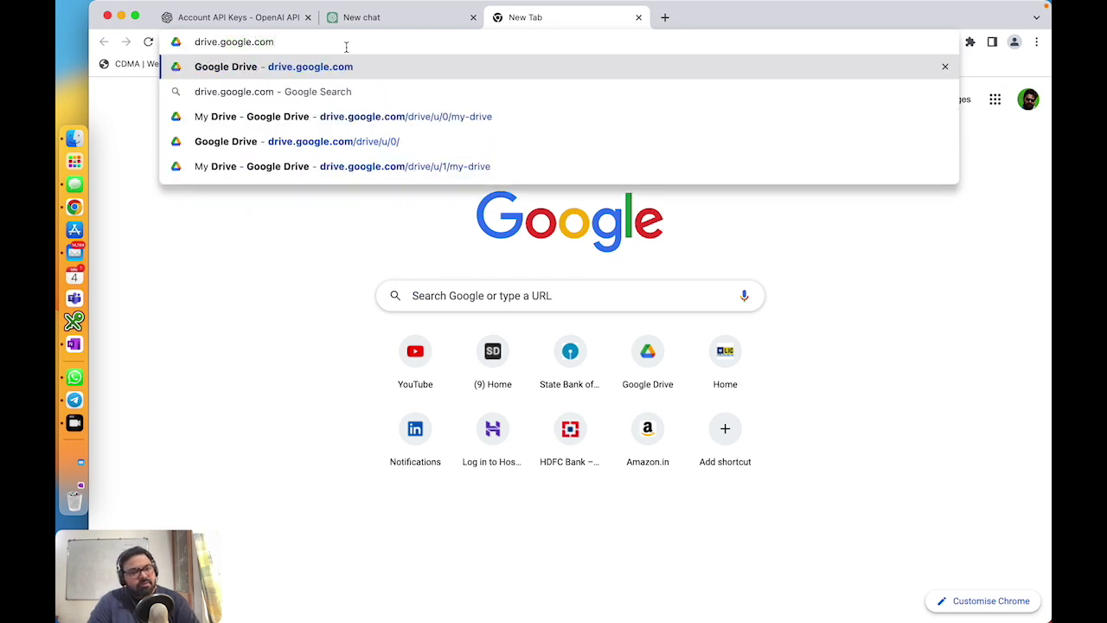
{"action": "key", "text": "Return"}
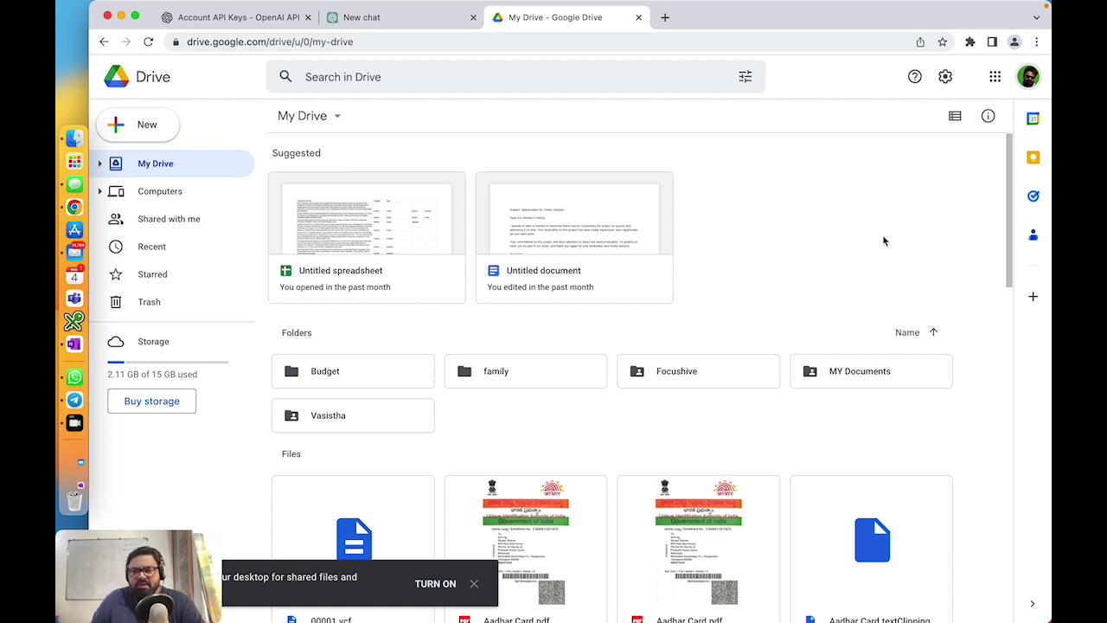
{"action": "left_click", "coordinate": [995, 76]}
{"action": "scroll", "coordinate": [986, 173], "scroll_direction": "down", "scroll_amount": 5}
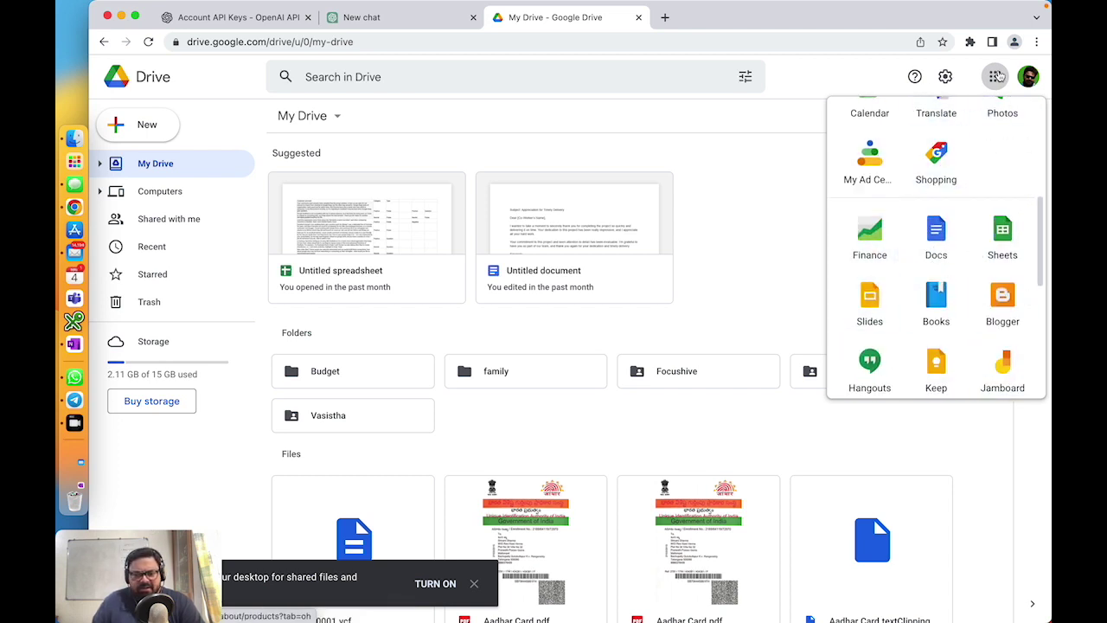
{"action": "left_click", "coordinate": [770, 196]}
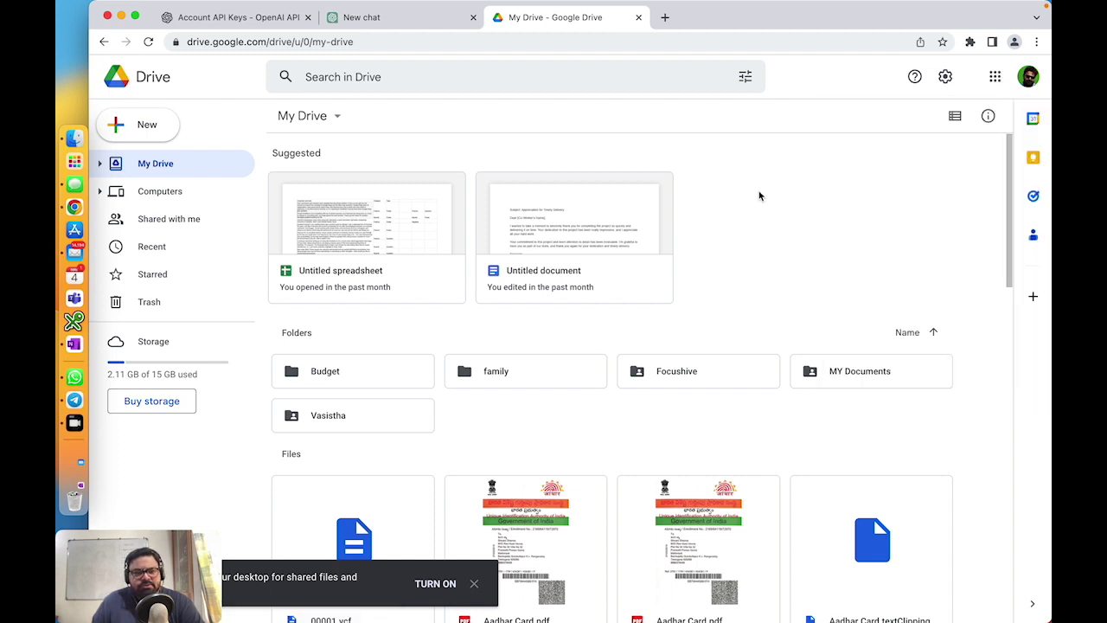
Create a new blank Google Docs document from My Drive
{"action": "left_click", "coordinate": [139, 136]}
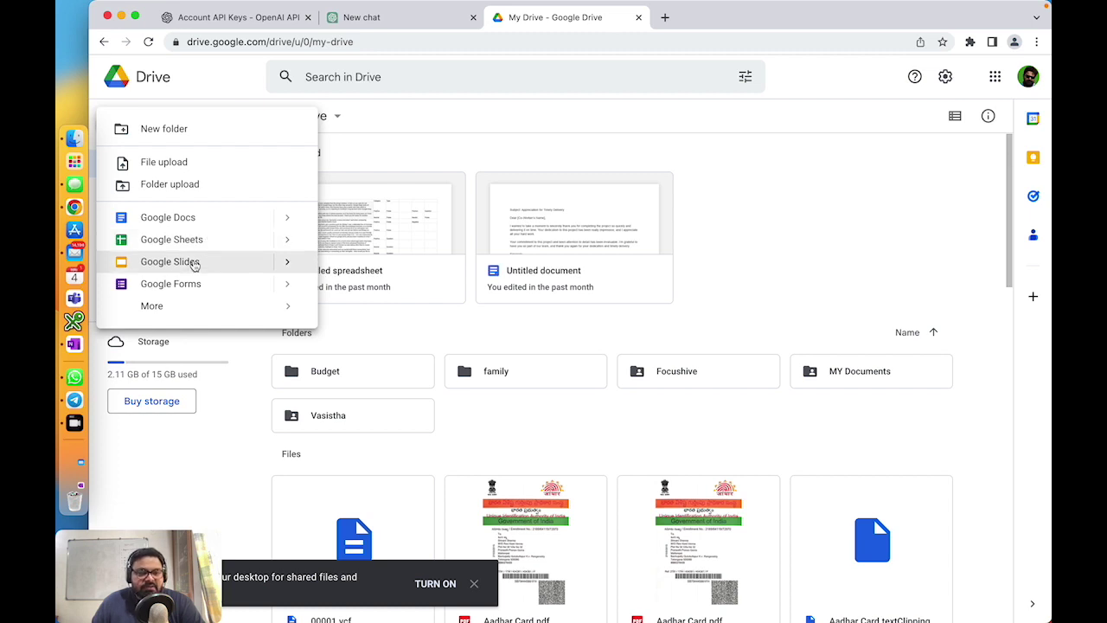
{"action": "mouse_move", "coordinate": [175, 310]}
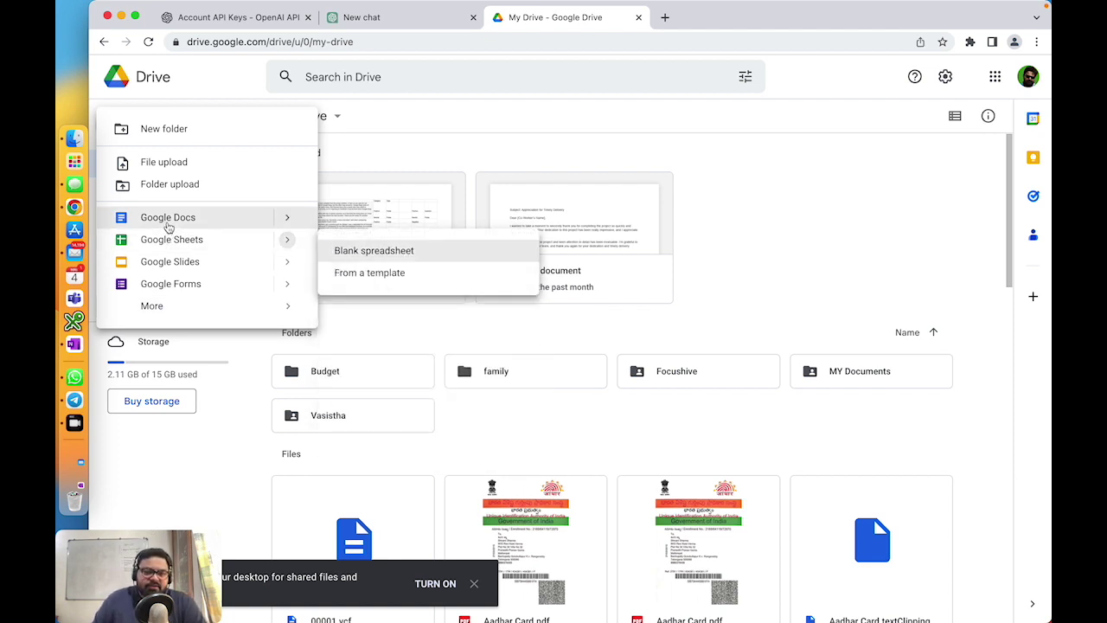
{"action": "mouse_move", "coordinate": [286, 221]}
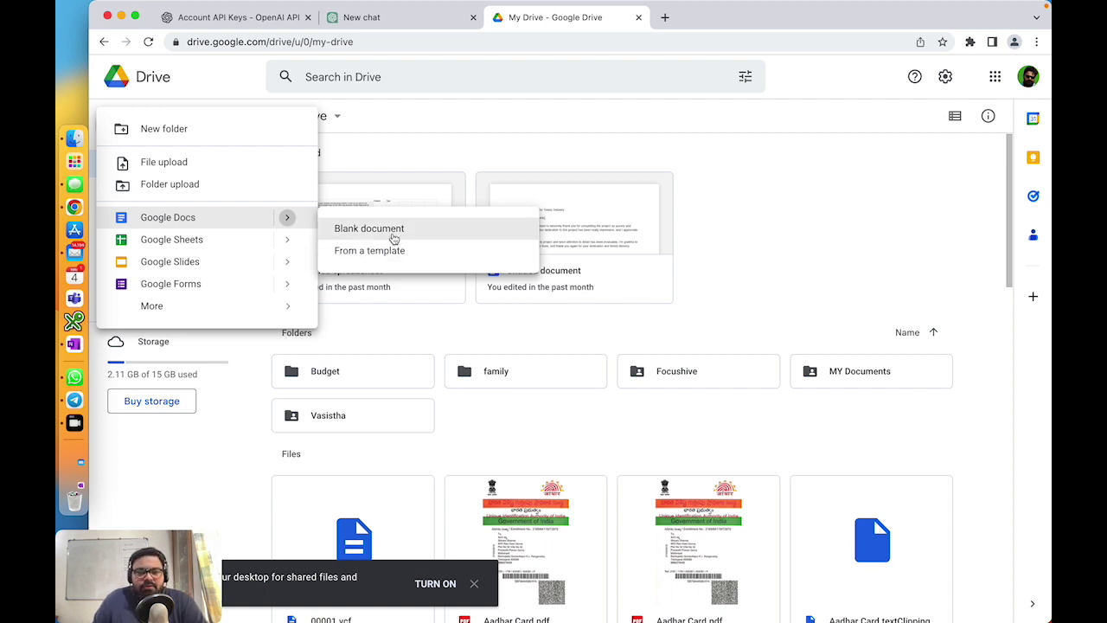
{"action": "left_click", "coordinate": [381, 236]}
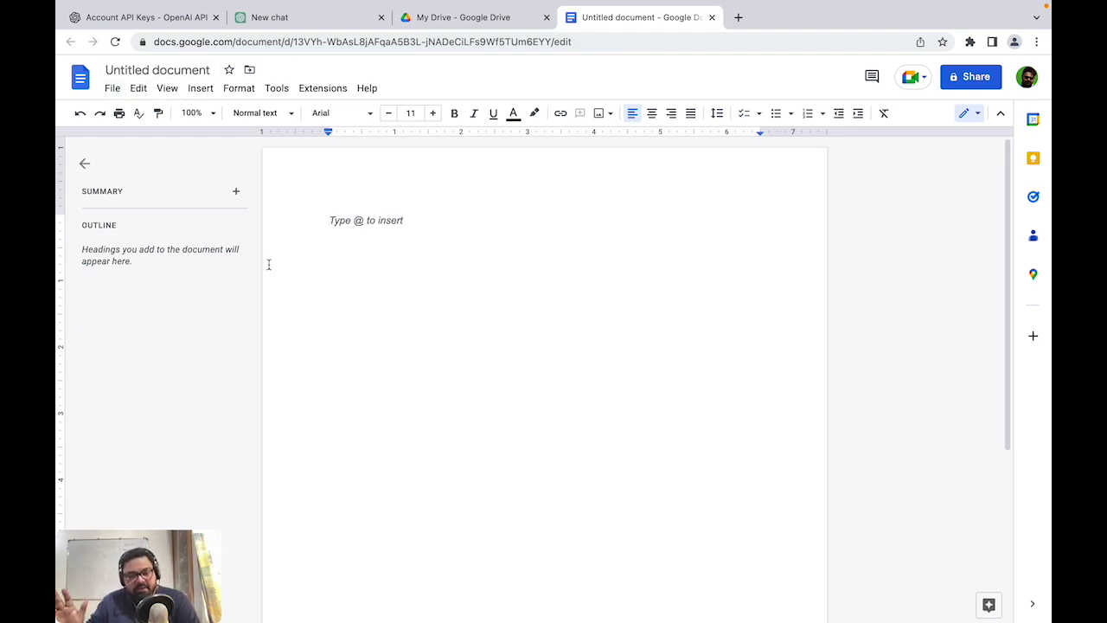
Rename the untitled document to "My first gdoc"
{"action": "left_click", "coordinate": [204, 70]}
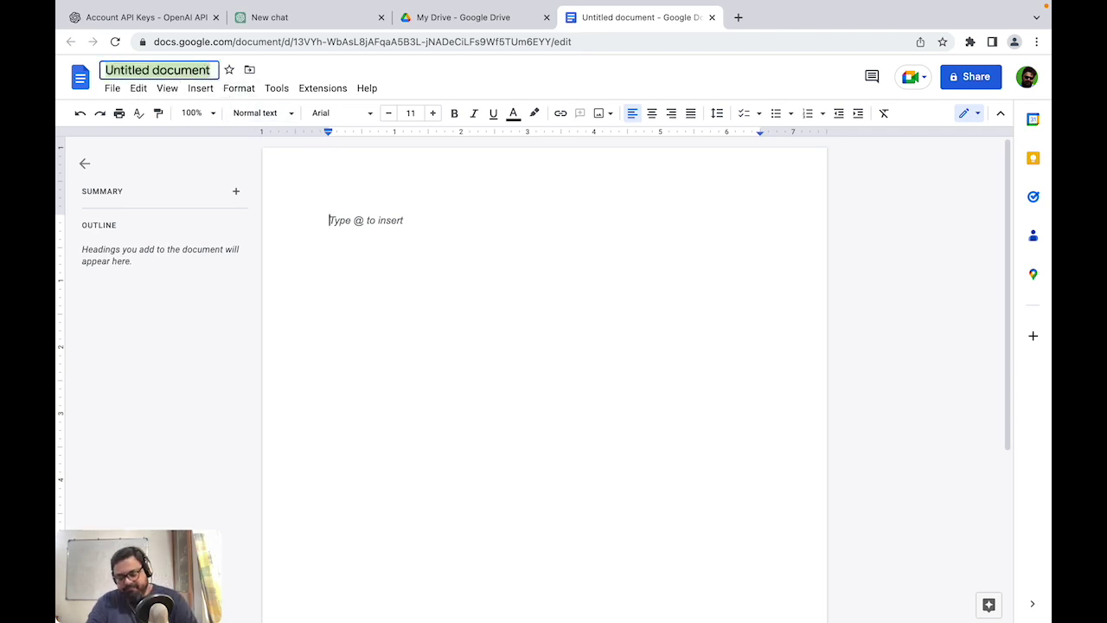
{"action": "type", "text": "my"}
{"action": "key", "text": "BackSpace"}
{"action": "key", "text": "BackSpace"}
{"action": "key", "text": "BackSpace"}
{"action": "type", "text": "My fr"}
{"action": "key", "text": "BackSpace"}
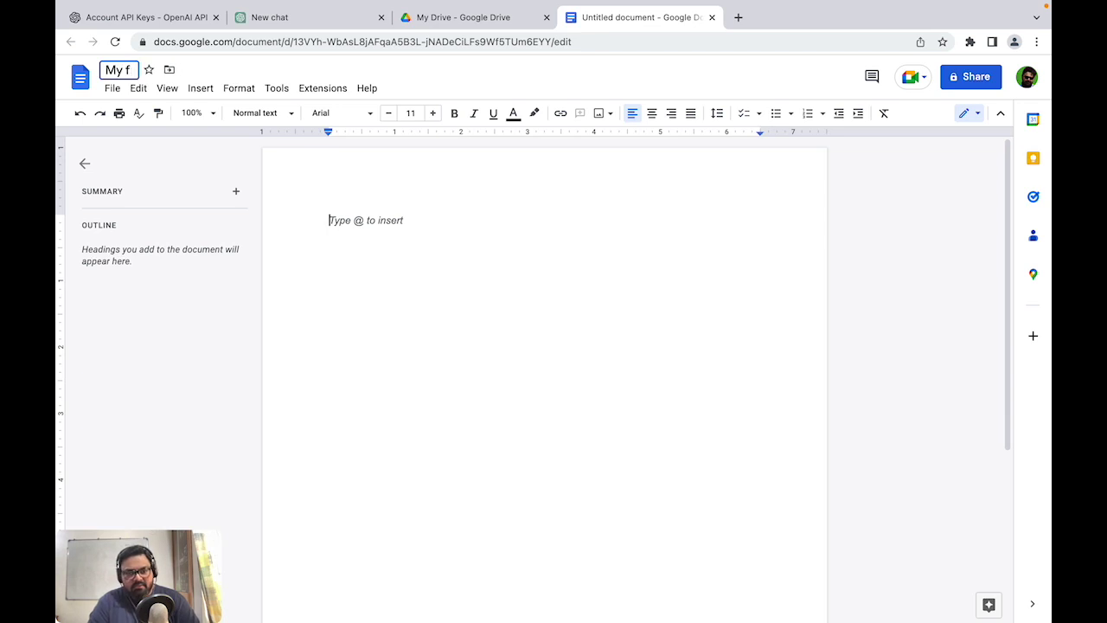
{"action": "type", "text": "irst "}
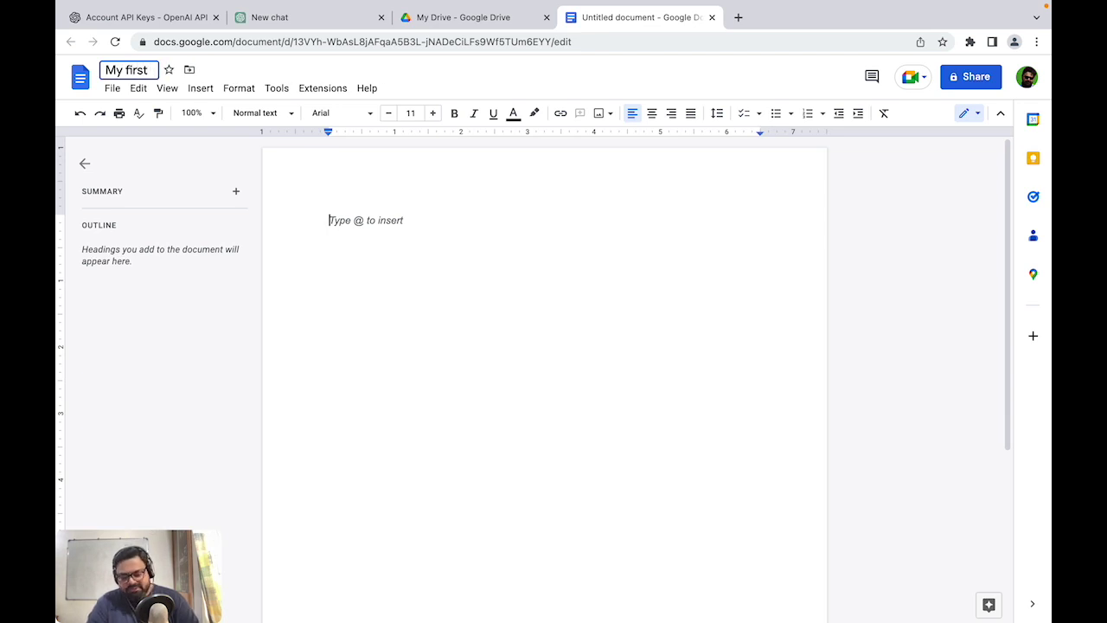
{"action": "type", "text": "docs"}
{"action": "key", "text": "BackSpace"}
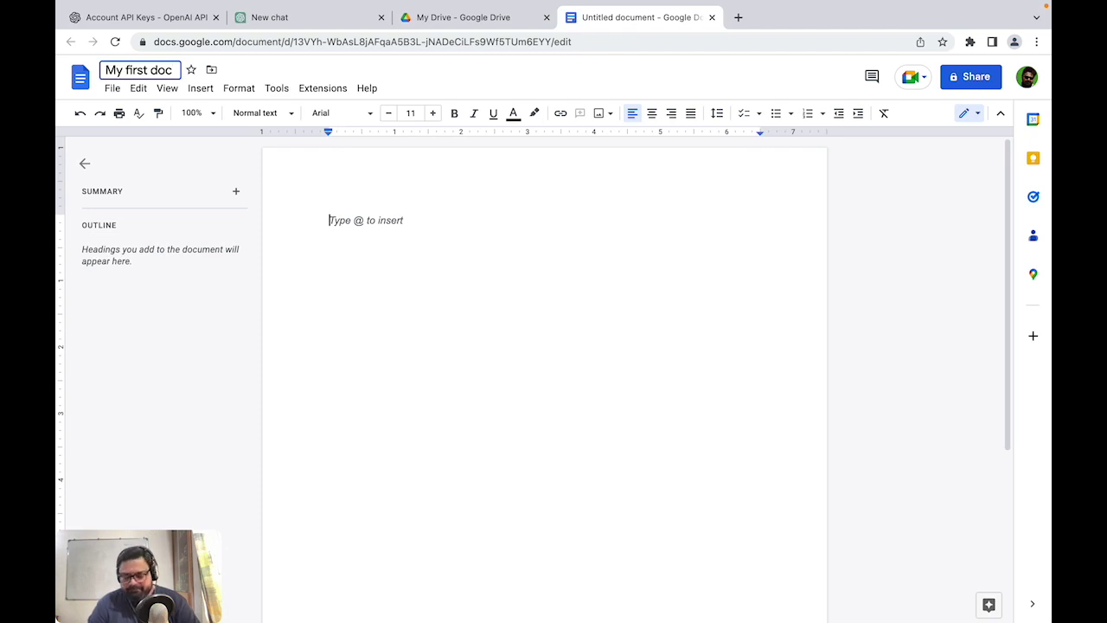
{"action": "key", "text": "Left"}
{"action": "key", "text": "Left"}
{"action": "key", "text": "Left"}
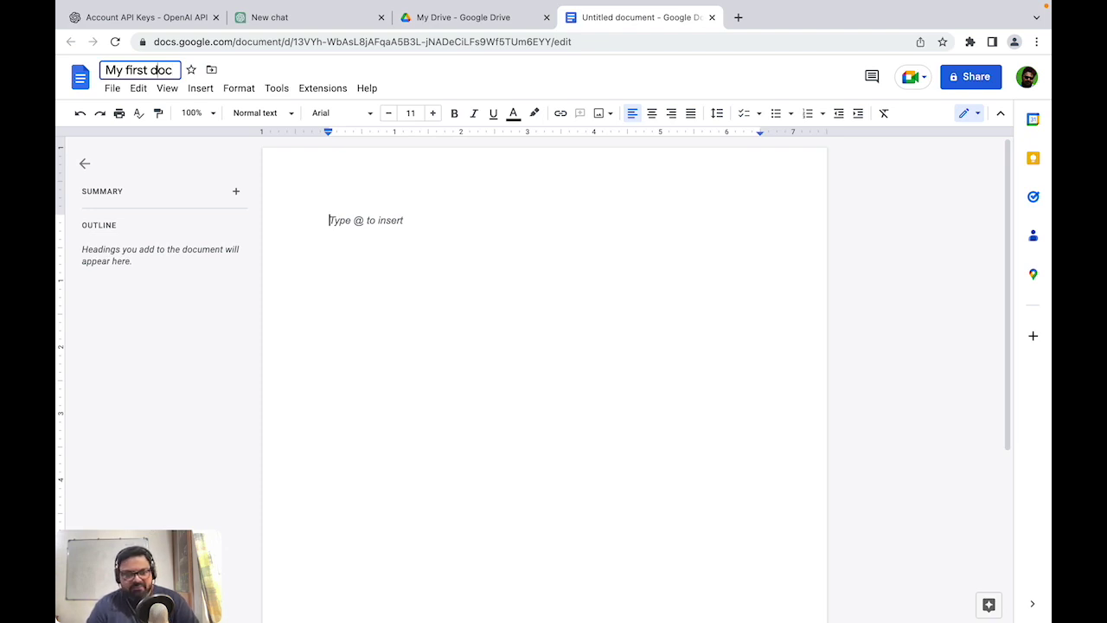
{"action": "type", "text": "g"}
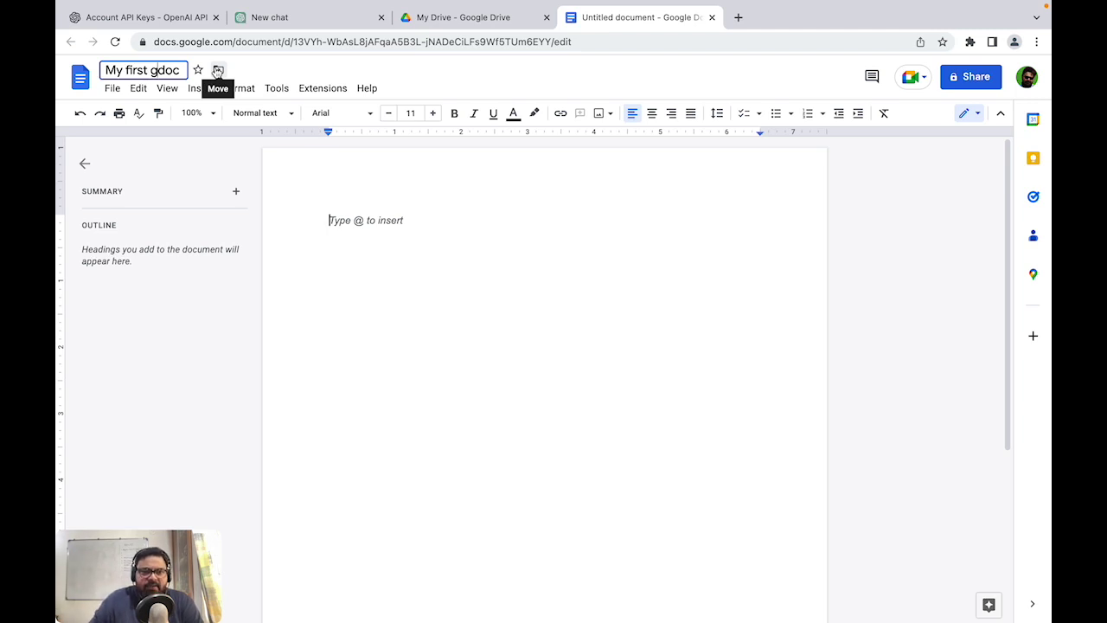
{"action": "key", "text": "Return"}
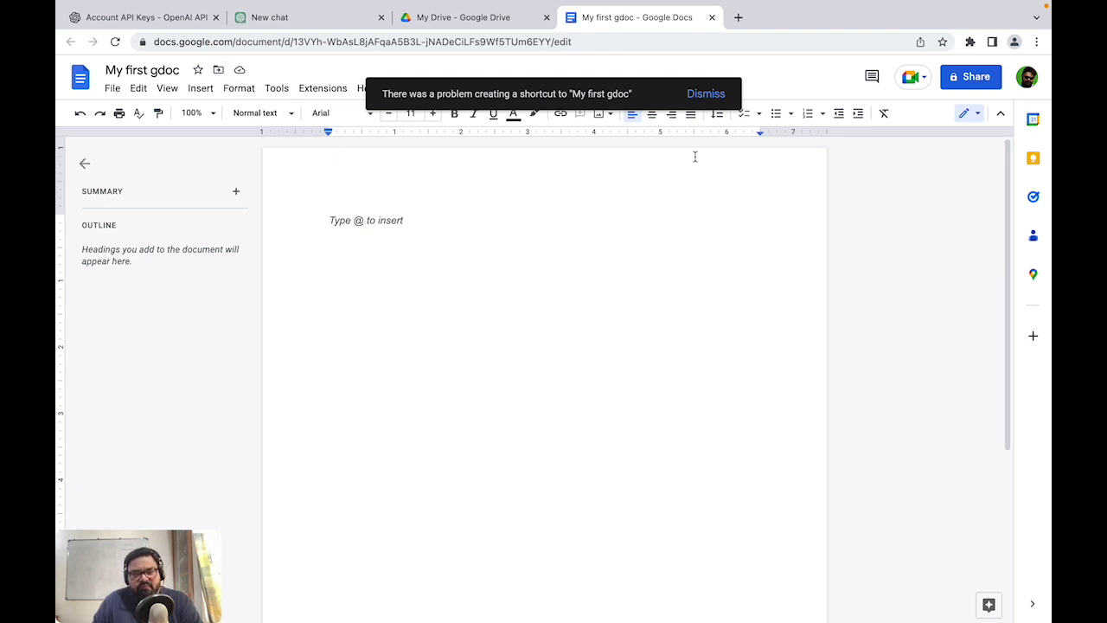
{"action": "left_click", "coordinate": [112, 88]}
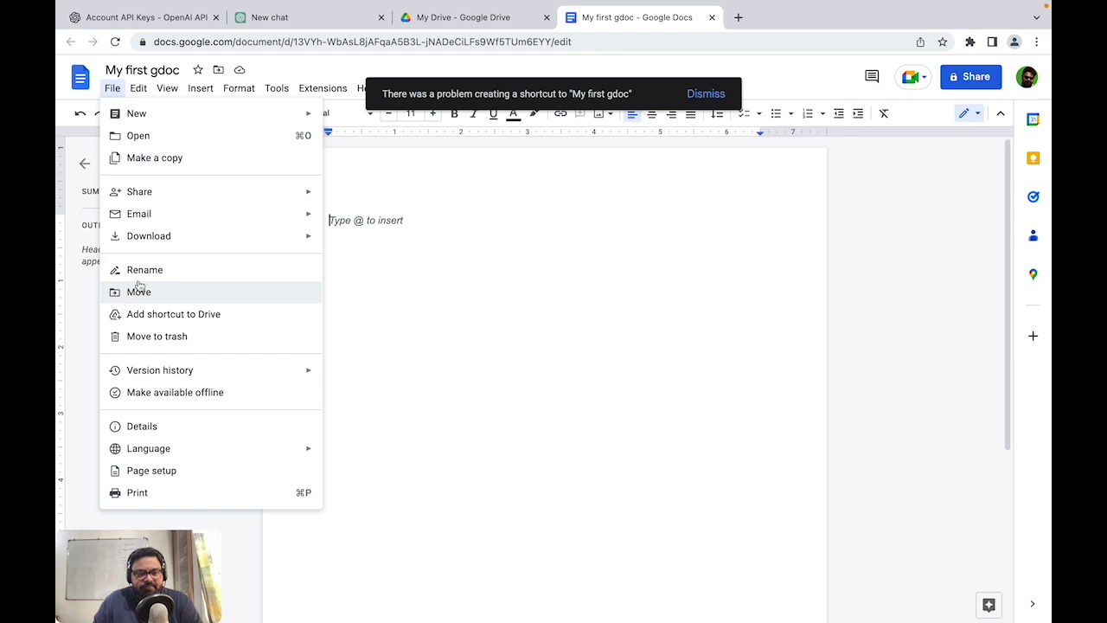
{"action": "left_click", "coordinate": [502, 249]}
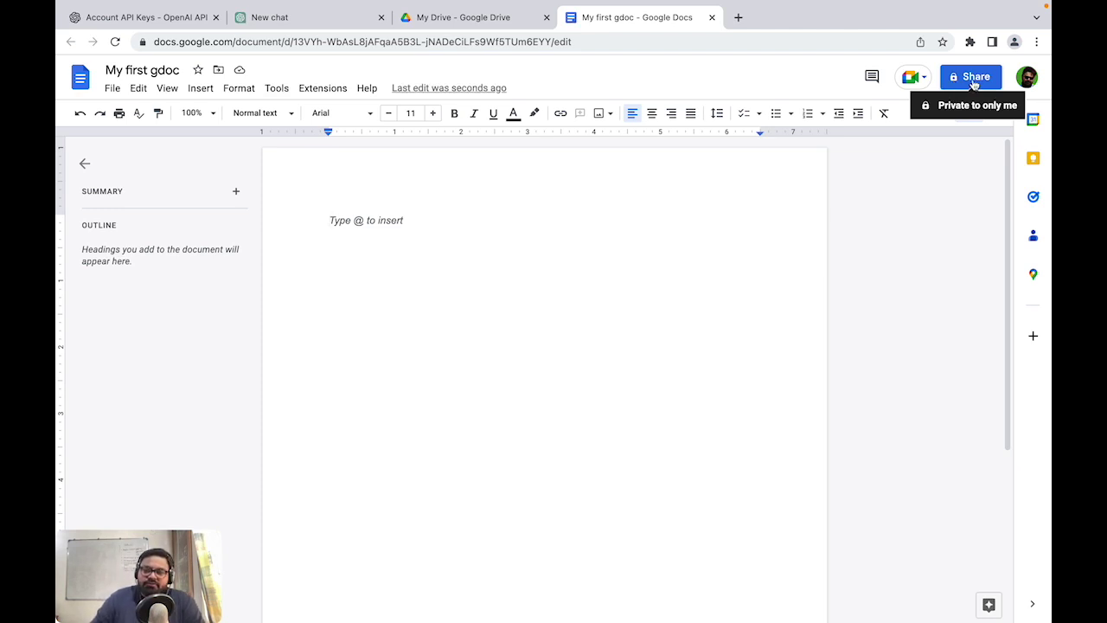
Change the document's general sharing access to "Anyone with the link"
{"action": "left_click", "coordinate": [966, 81]}
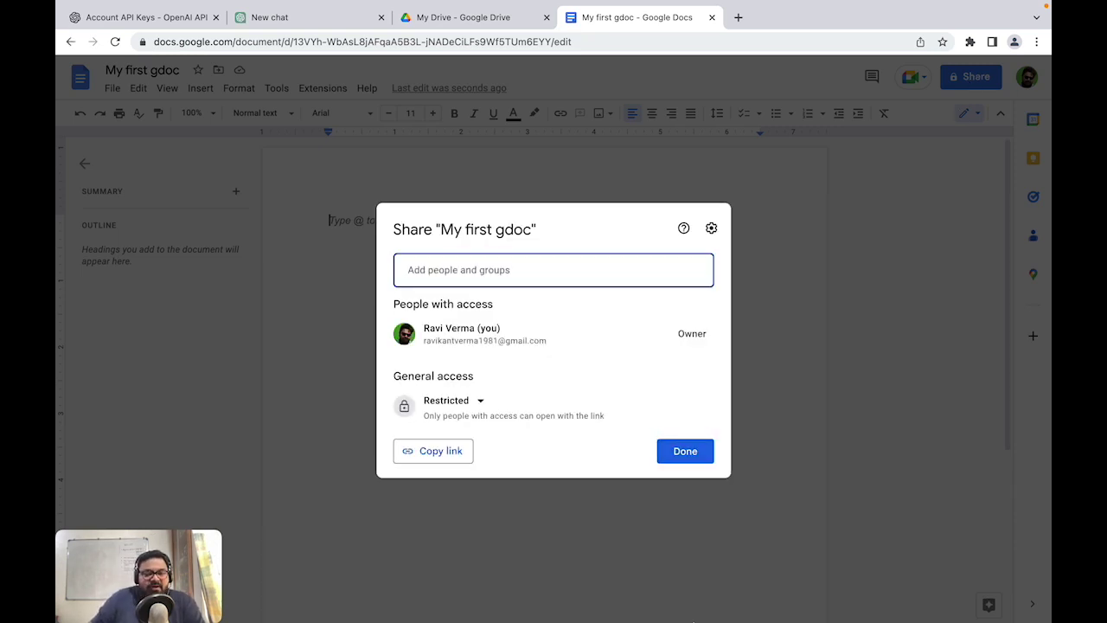
{"action": "mouse_move", "coordinate": [513, 339]}
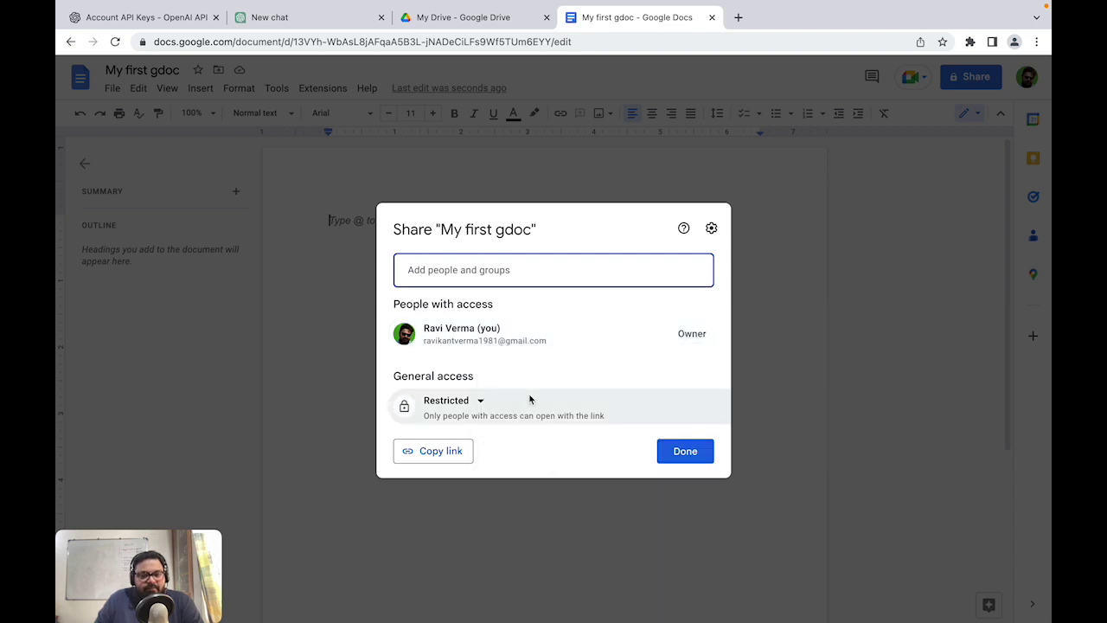
{"action": "left_click", "coordinate": [482, 403]}
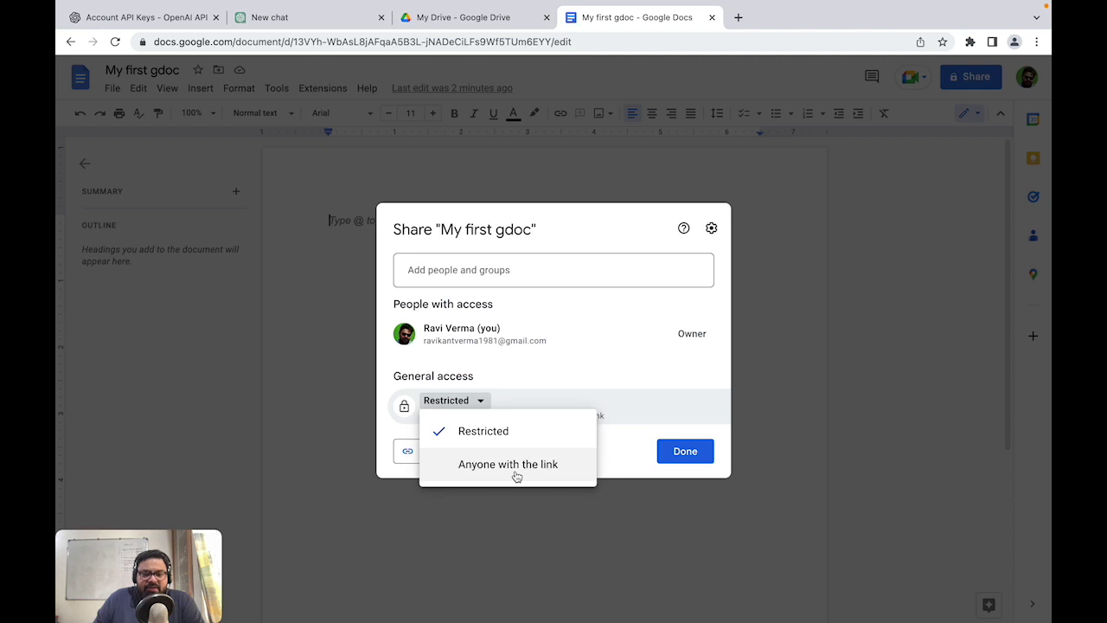
{"action": "left_click", "coordinate": [551, 378]}
{"action": "left_click", "coordinate": [481, 403]}
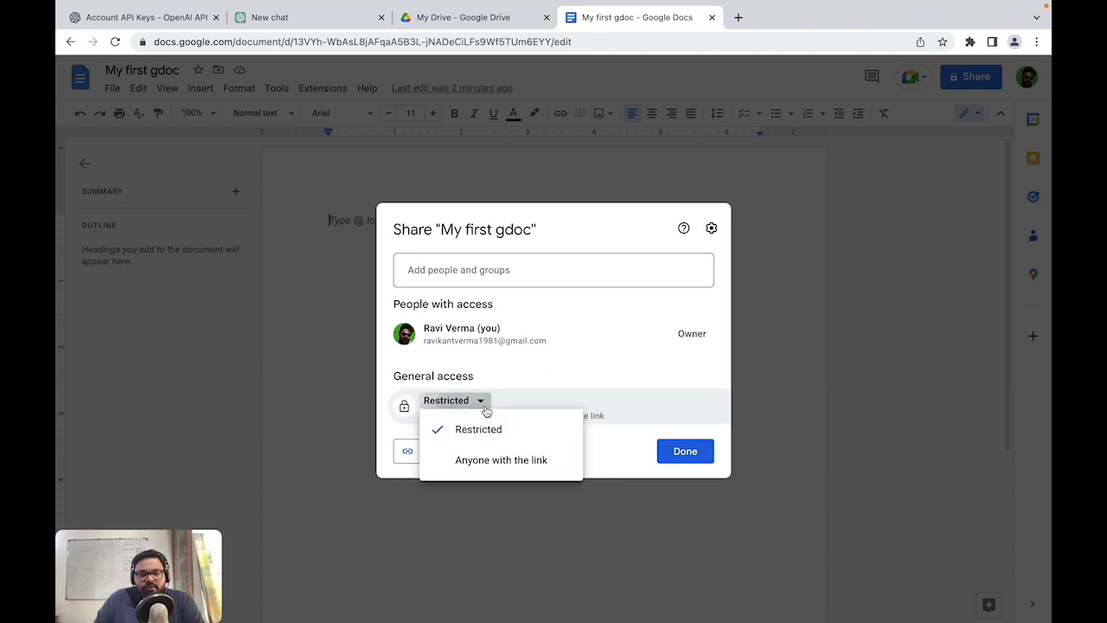
{"action": "left_click", "coordinate": [486, 456]}
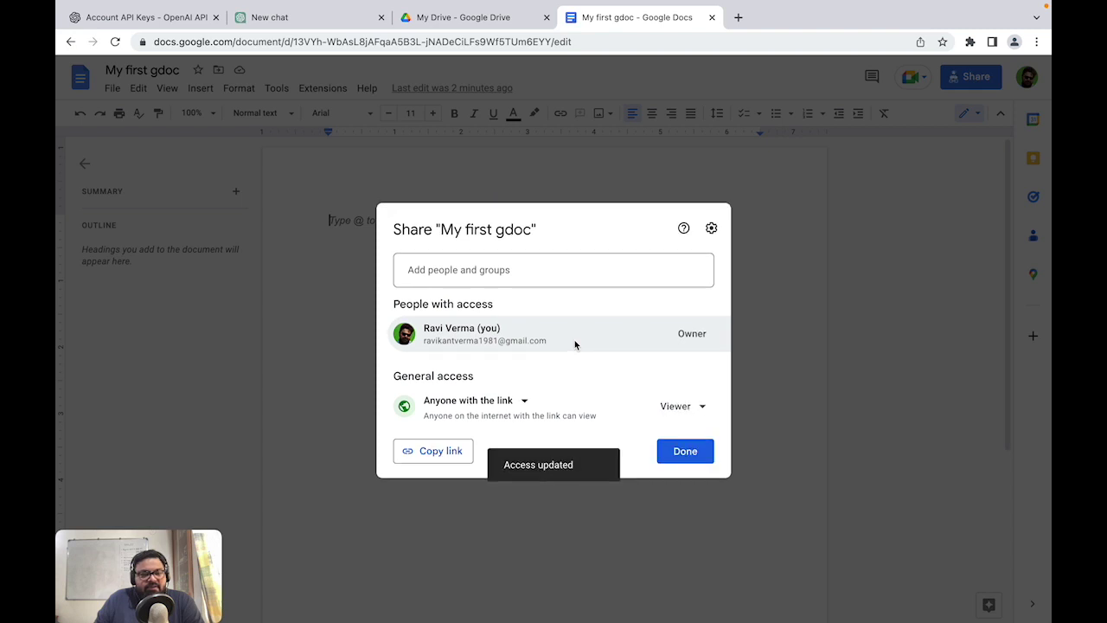
View the role choices available for anyone with the link, leaving the role on Viewer
{"action": "mouse_move", "coordinate": [574, 344]}
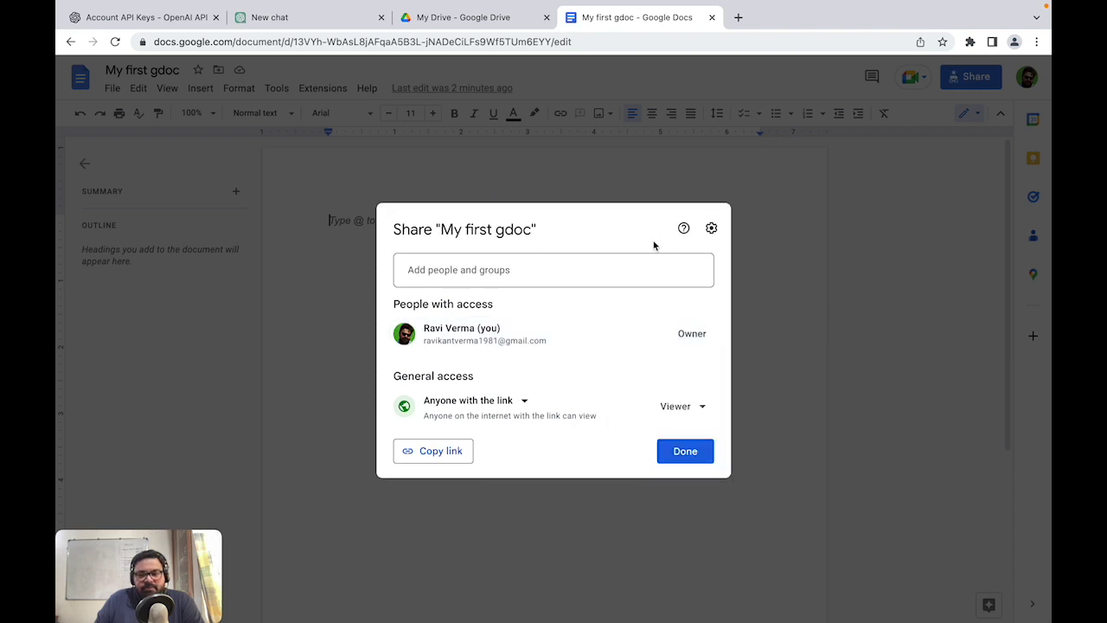
{"action": "left_click", "coordinate": [704, 409]}
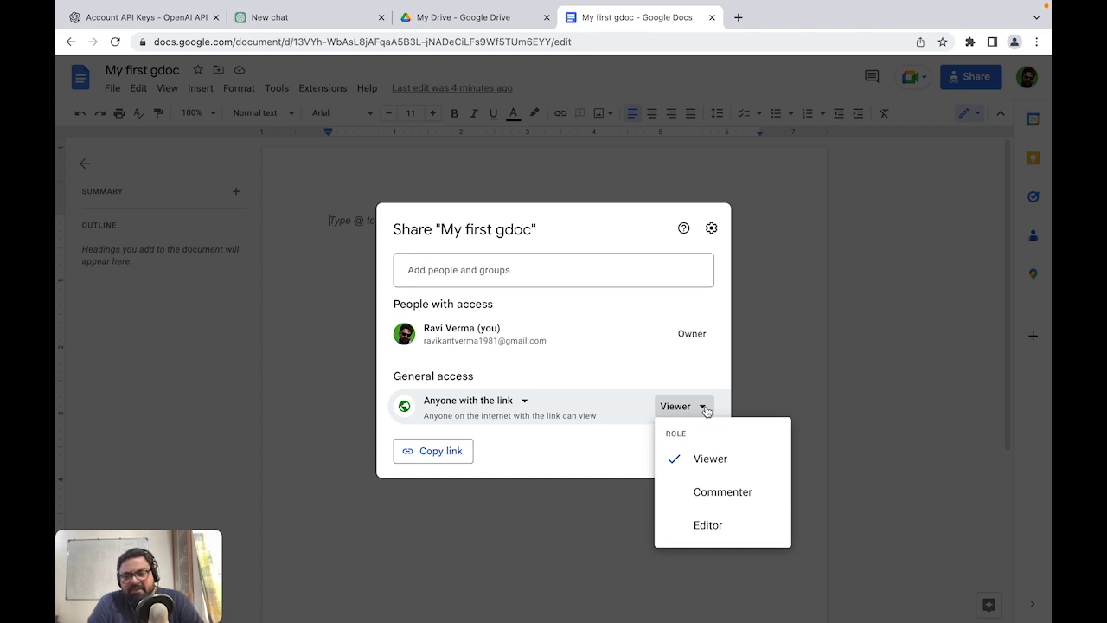
{"action": "left_click", "coordinate": [666, 366]}
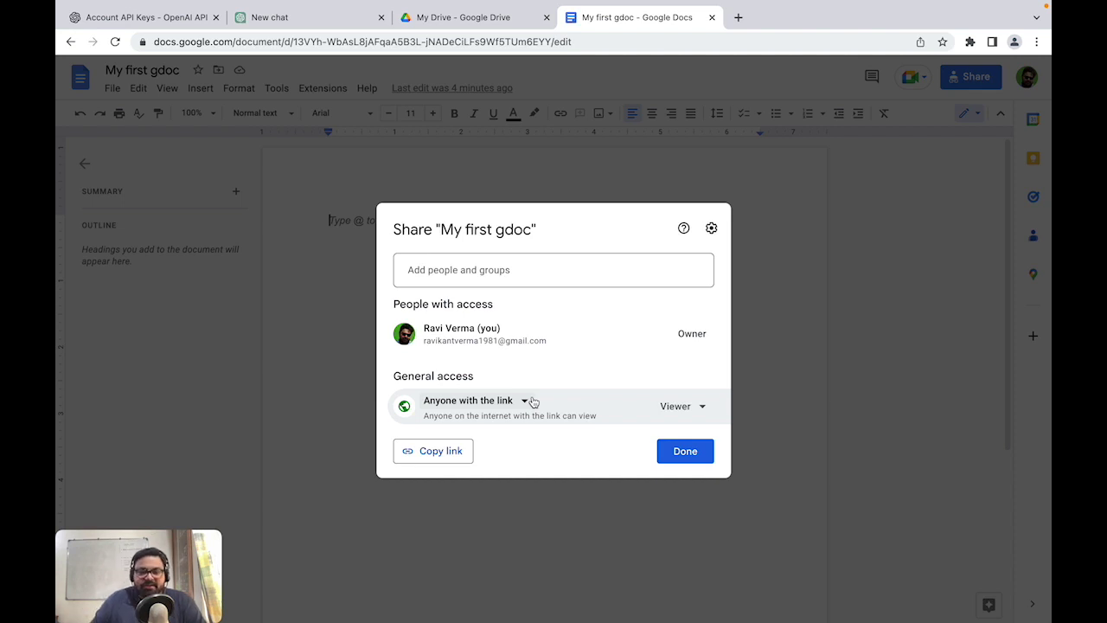
Copy the document's sharing link and test it in a new browser tab, closing that tab and the sharing settings when done
{"action": "left_click", "coordinate": [429, 456]}
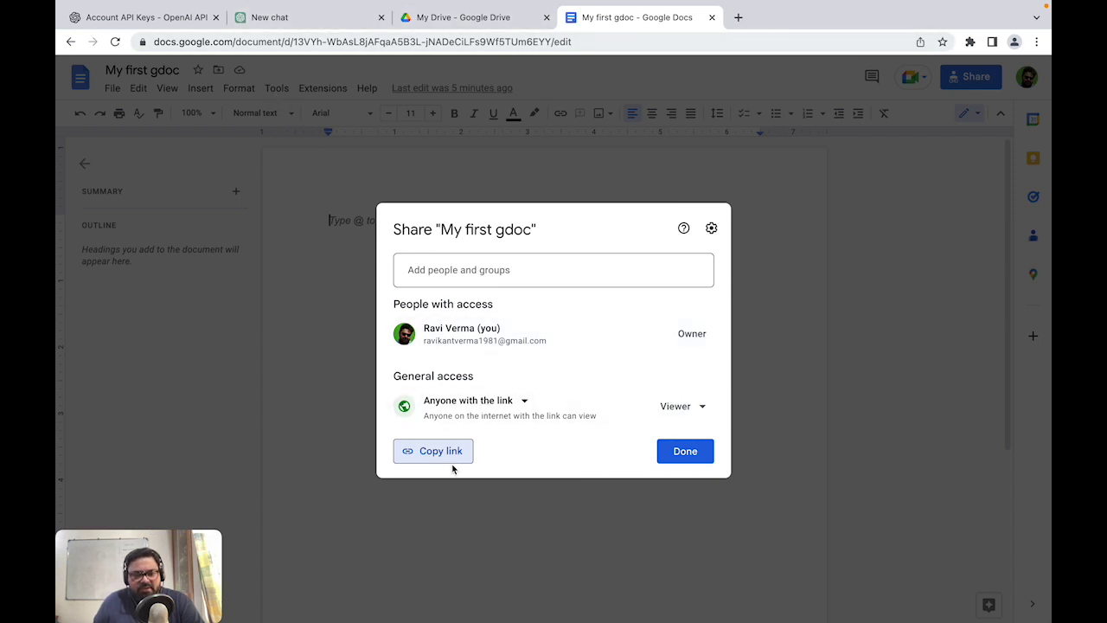
{"action": "left_click", "coordinate": [738, 18]}
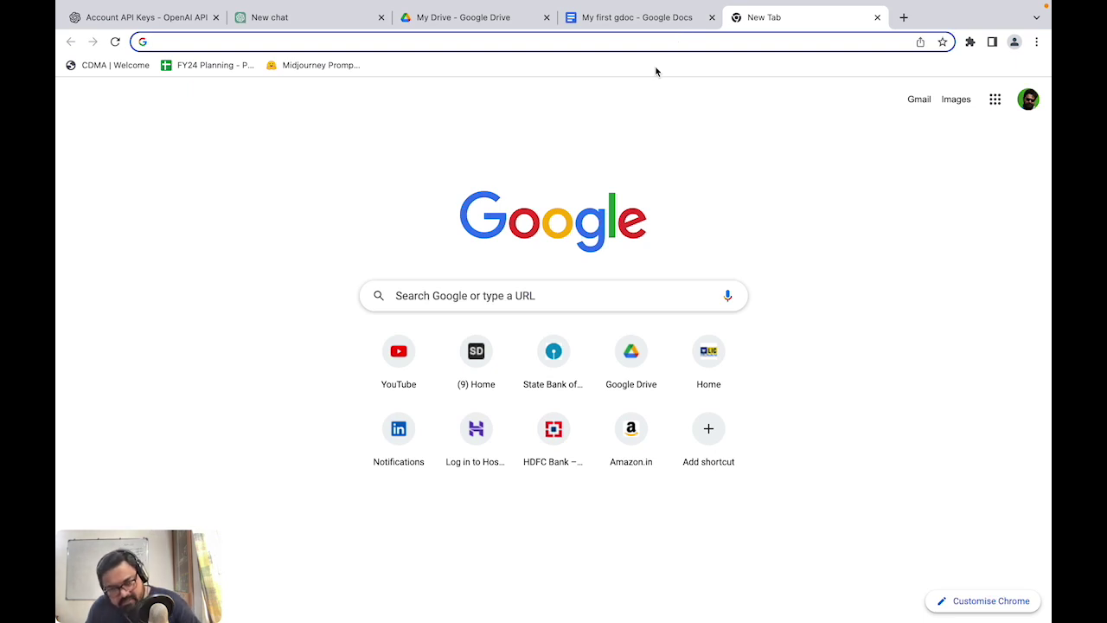
{"action": "left_click", "coordinate": [638, 46]}
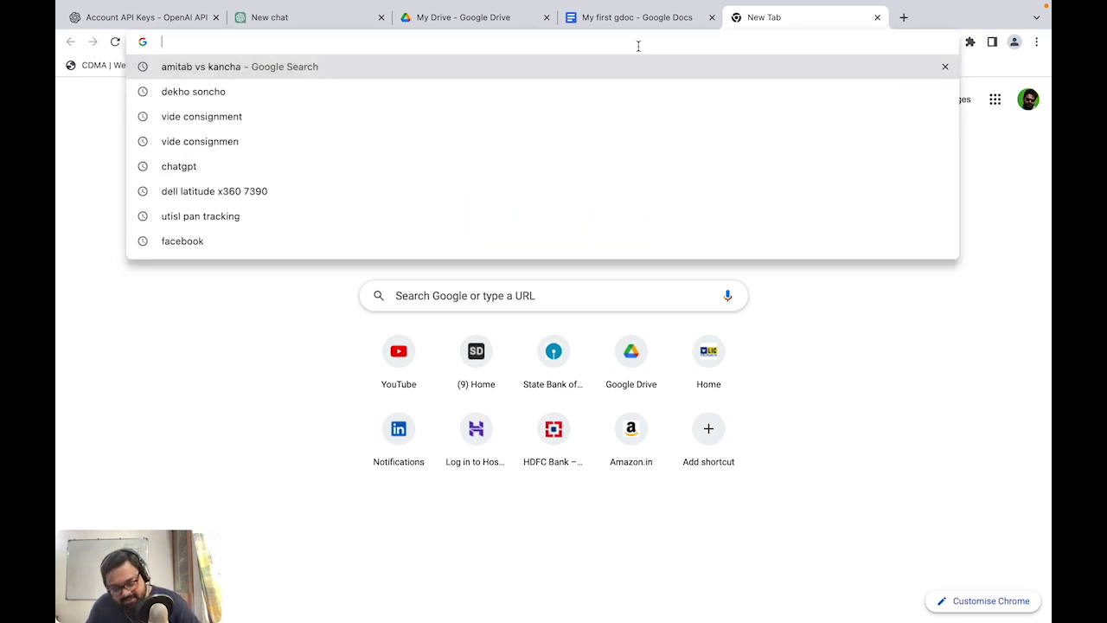
{"action": "key", "text": "ctrl+v"}
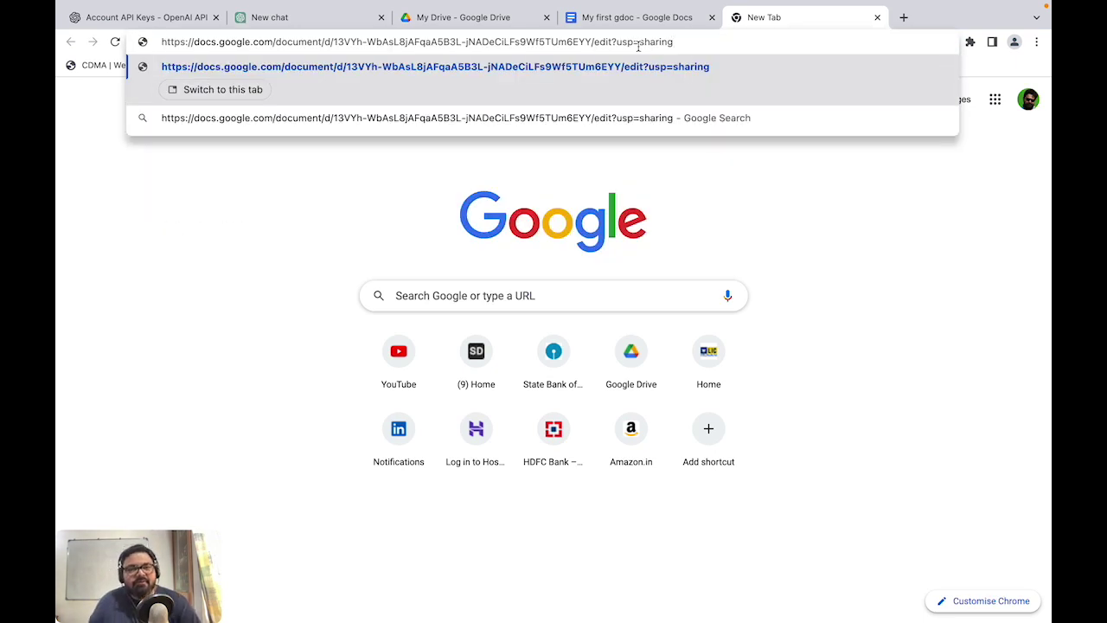
{"action": "key", "text": "Return"}
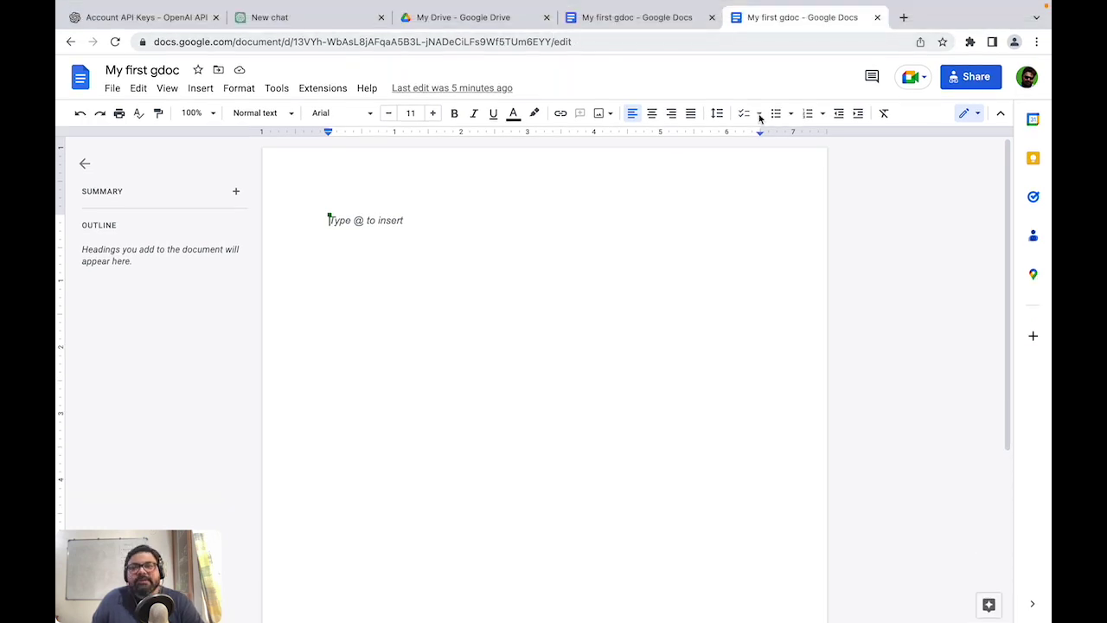
{"action": "left_click", "coordinate": [876, 53]}
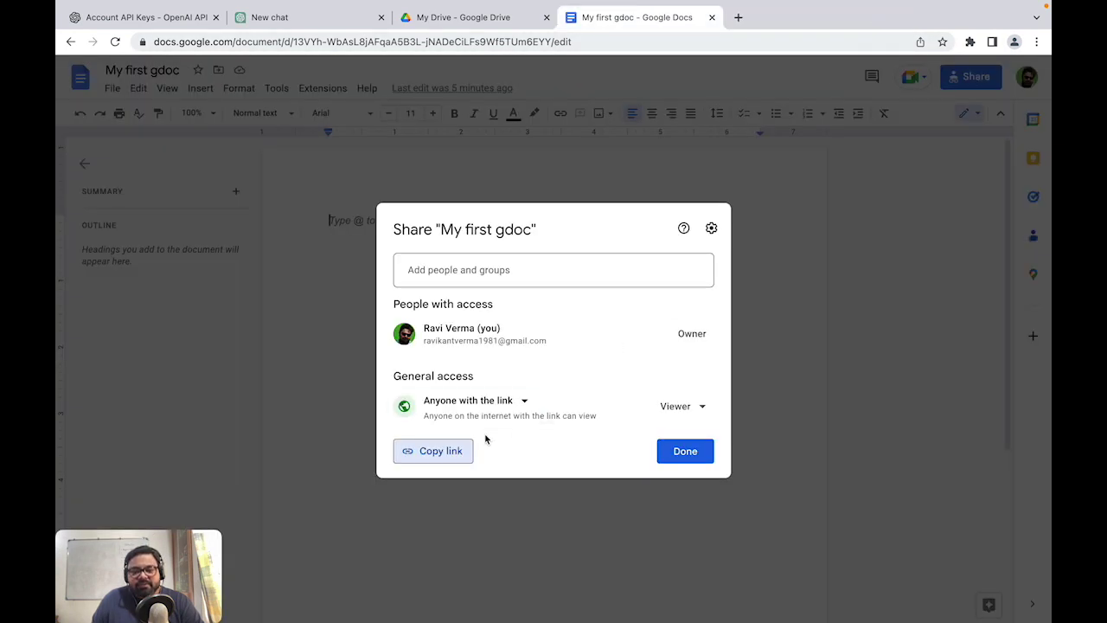
{"action": "left_click", "coordinate": [685, 452]}
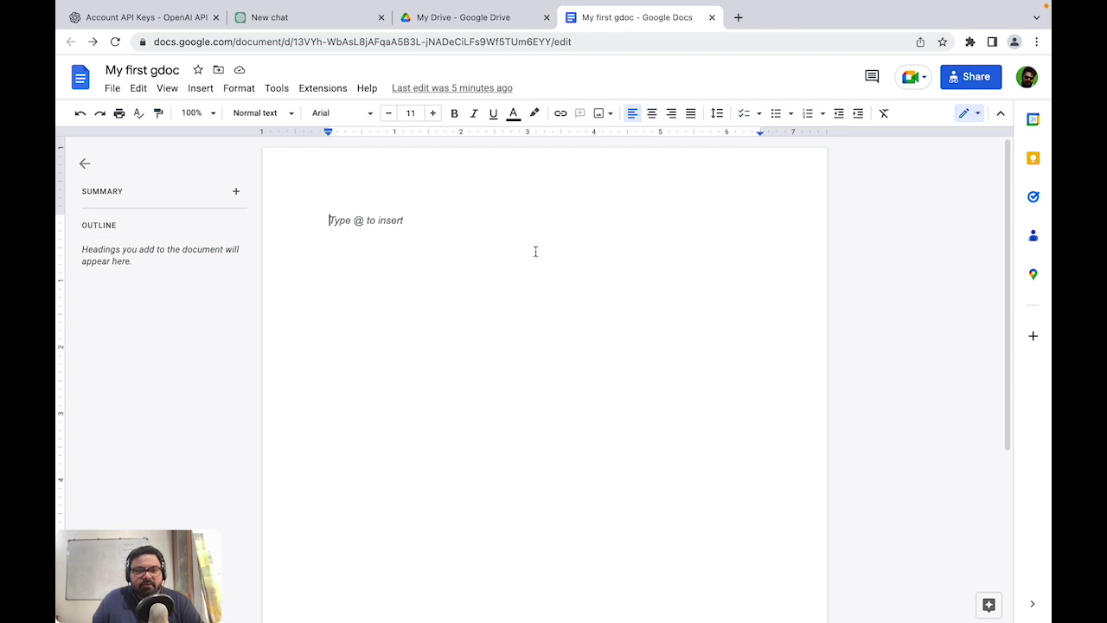
{"action": "left_click", "coordinate": [1034, 79]}
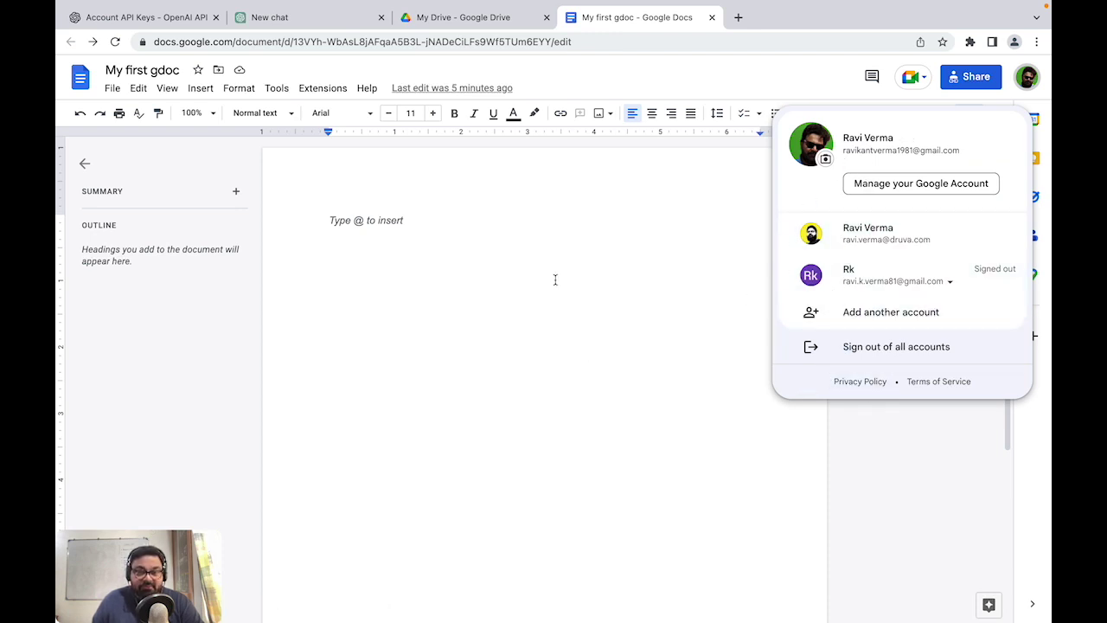
{"action": "left_click", "coordinate": [545, 190]}
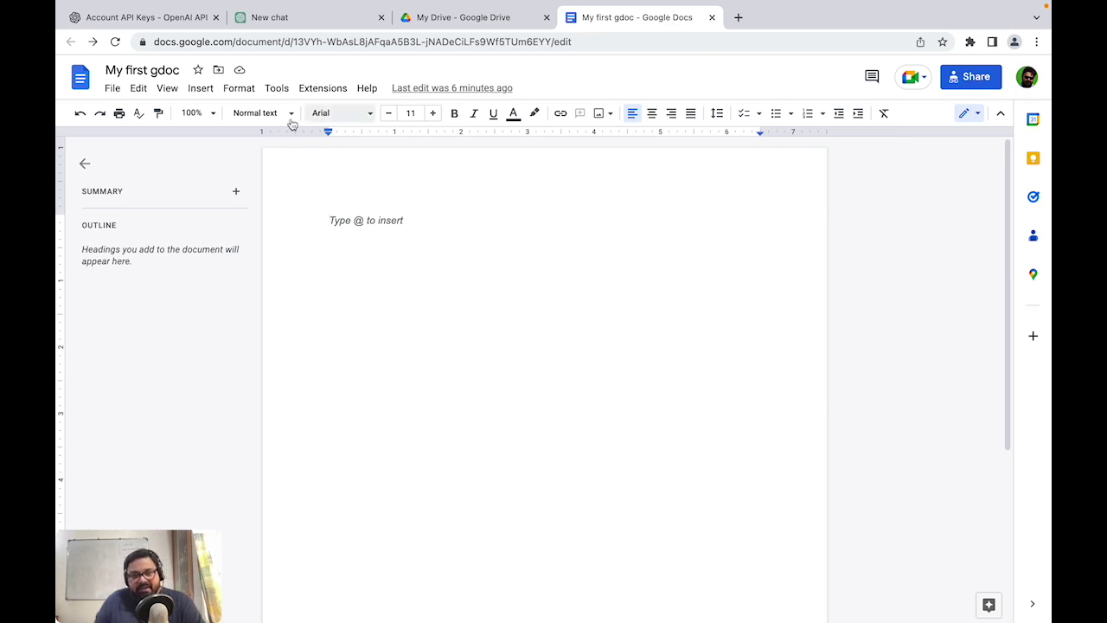
Look at the options for emailing this file and close them without sending anything
{"action": "left_click", "coordinate": [113, 89]}
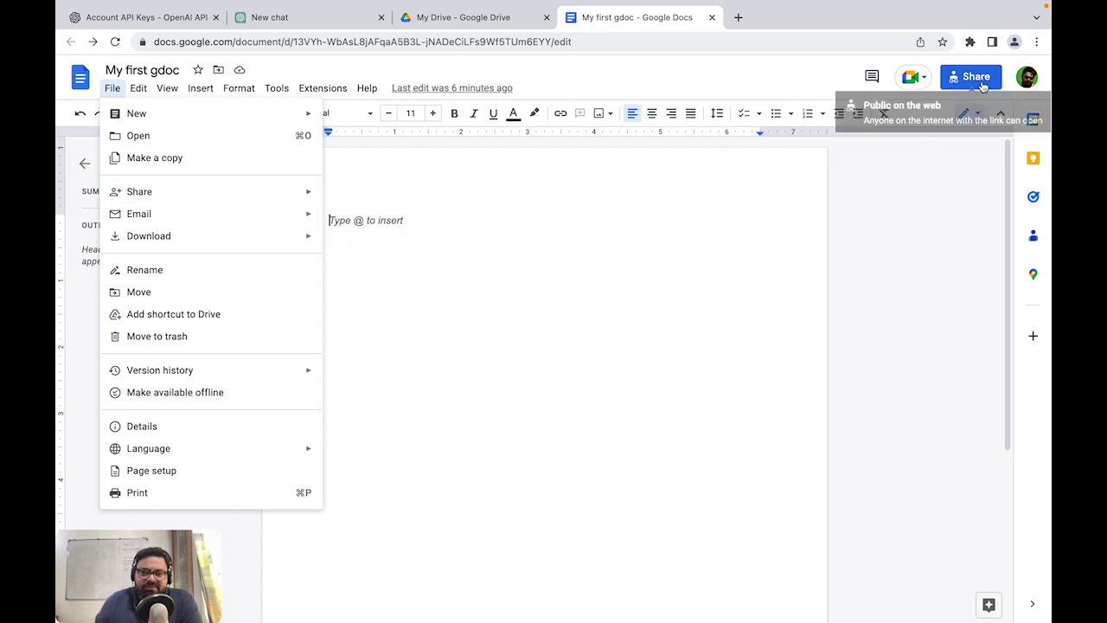
{"action": "mouse_move", "coordinate": [151, 198]}
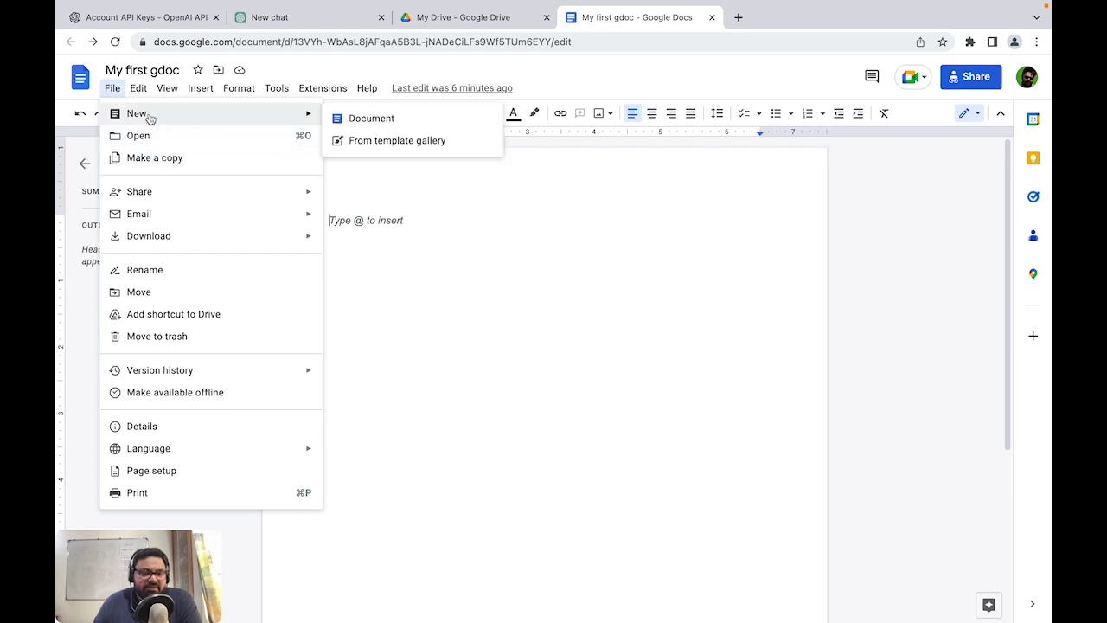
{"action": "mouse_move", "coordinate": [139, 216]}
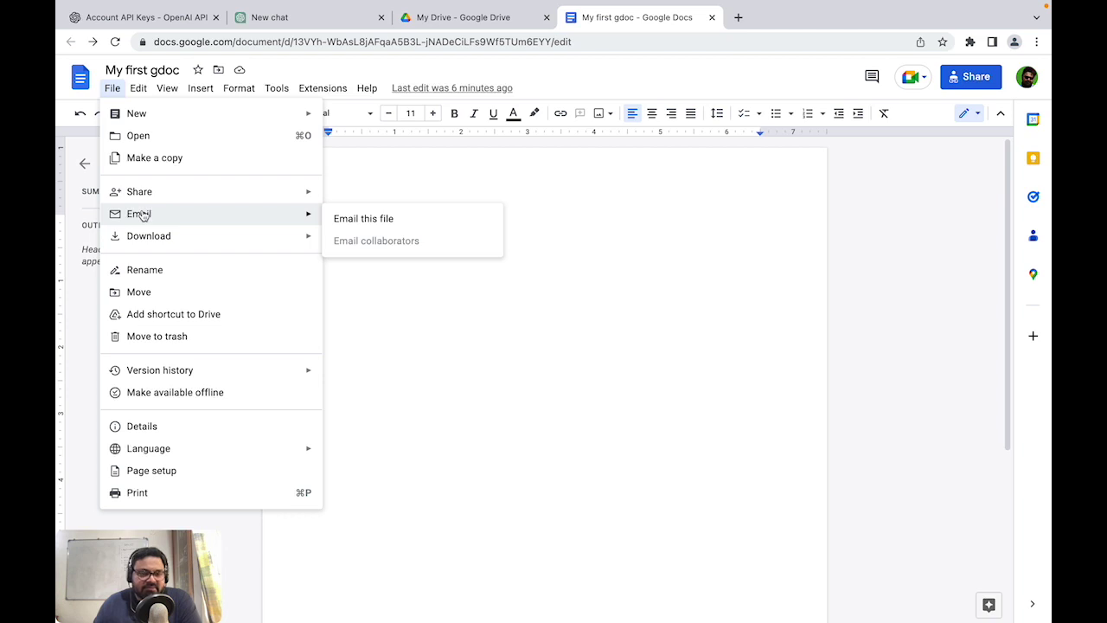
{"action": "mouse_move", "coordinate": [205, 223]}
{"action": "left_click", "coordinate": [346, 219]}
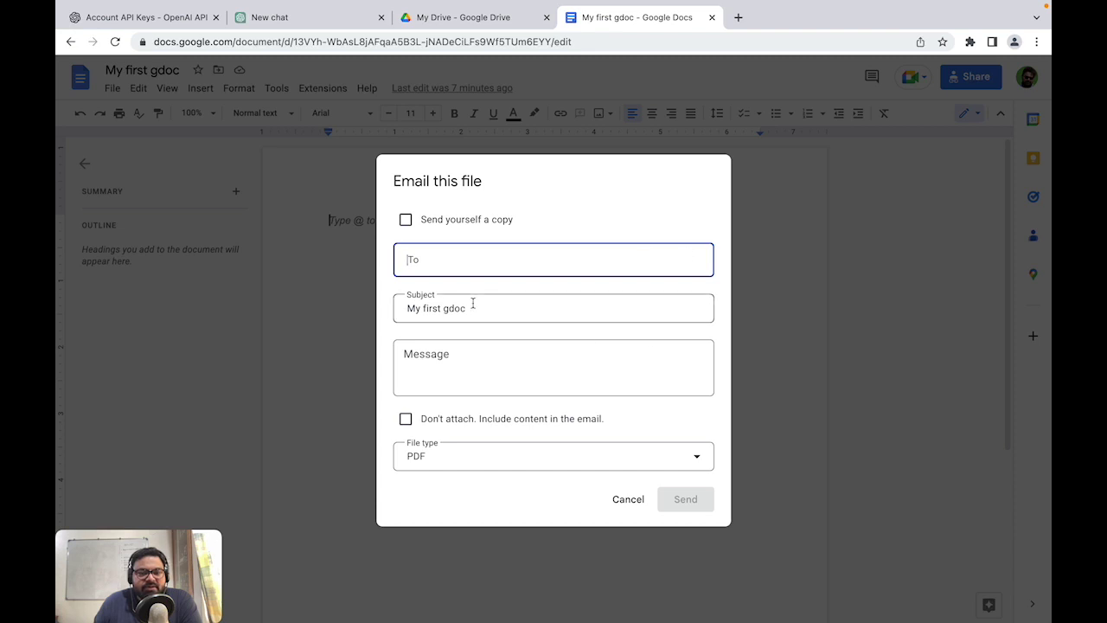
{"action": "left_click", "coordinate": [613, 500]}
View the document's version history and its version filter with All versions selected, and return to the document
{"action": "left_click", "coordinate": [112, 89]}
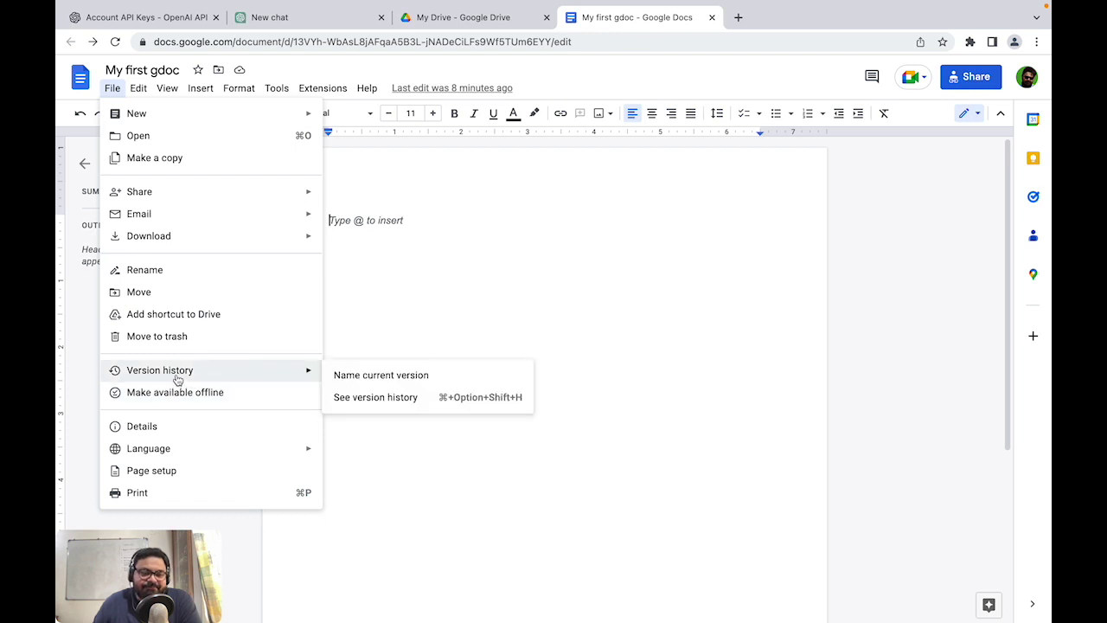
{"action": "left_click", "coordinate": [591, 286]}
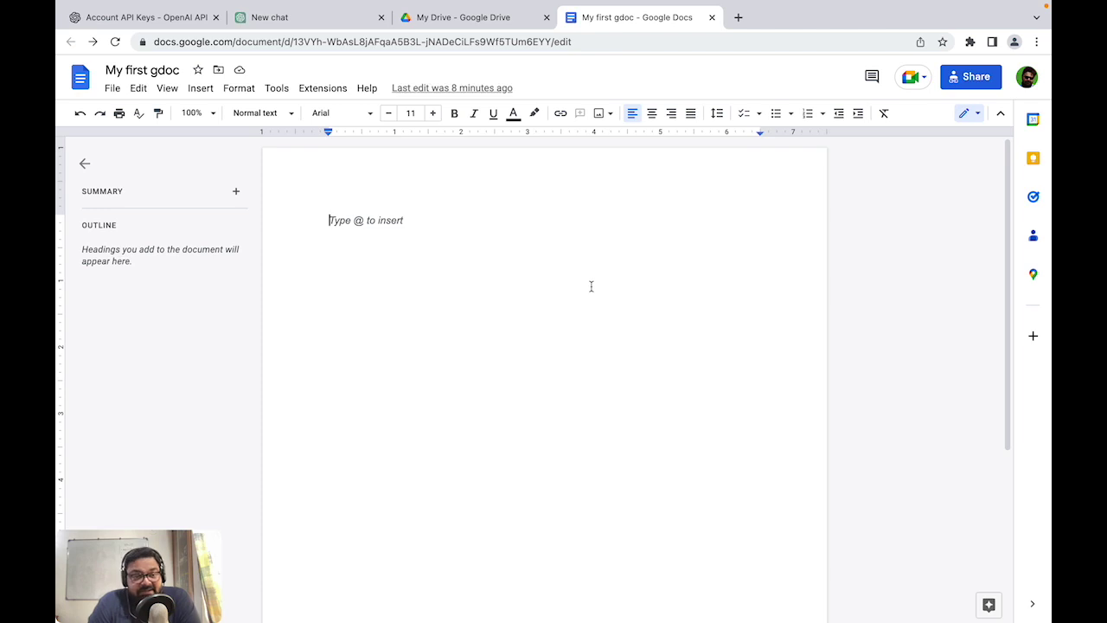
{"action": "left_click", "coordinate": [112, 90]}
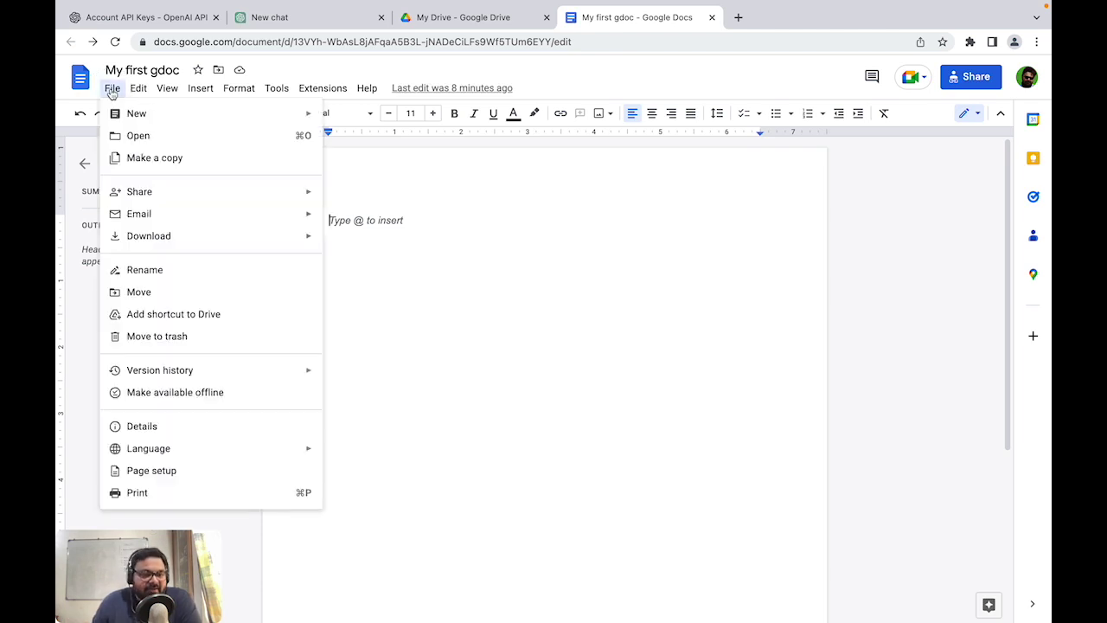
{"action": "mouse_move", "coordinate": [148, 371]}
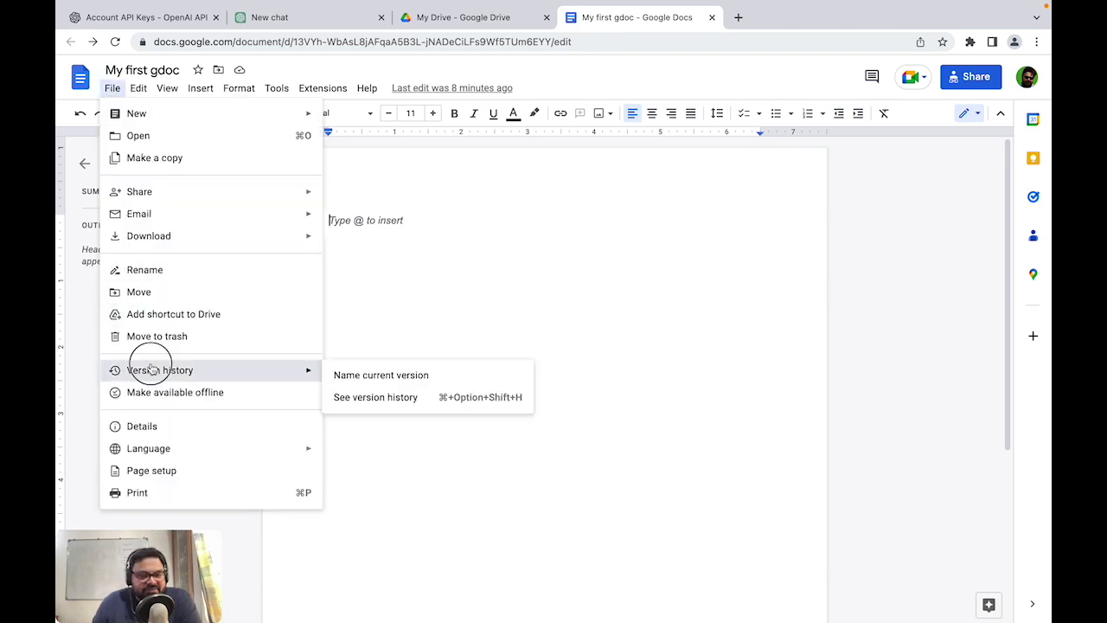
{"action": "left_click", "coordinate": [380, 401]}
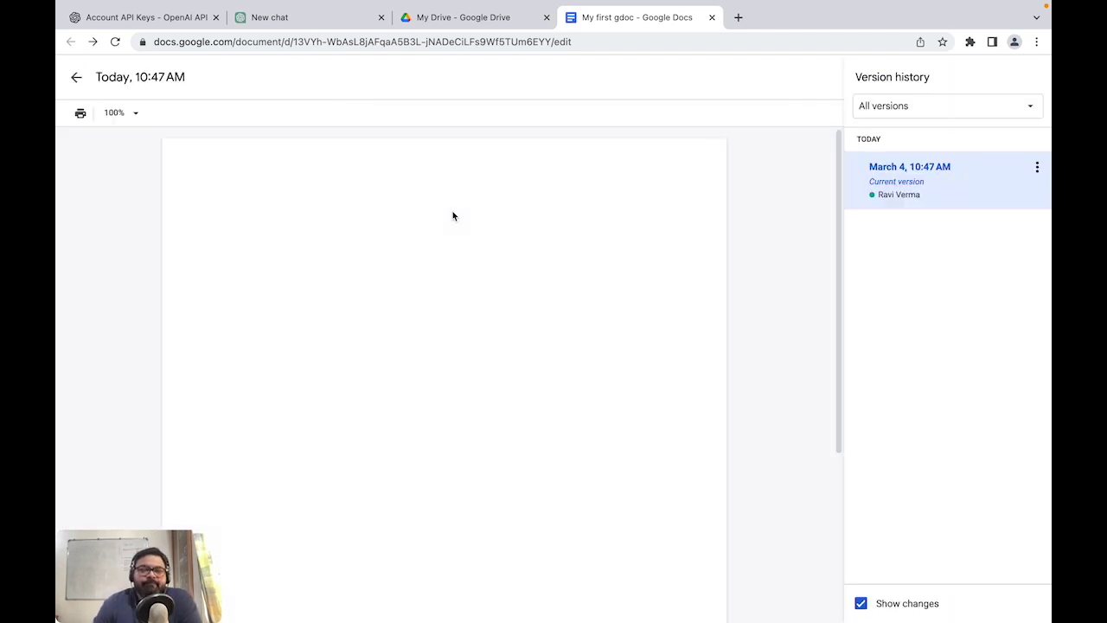
{"action": "left_click", "coordinate": [904, 107]}
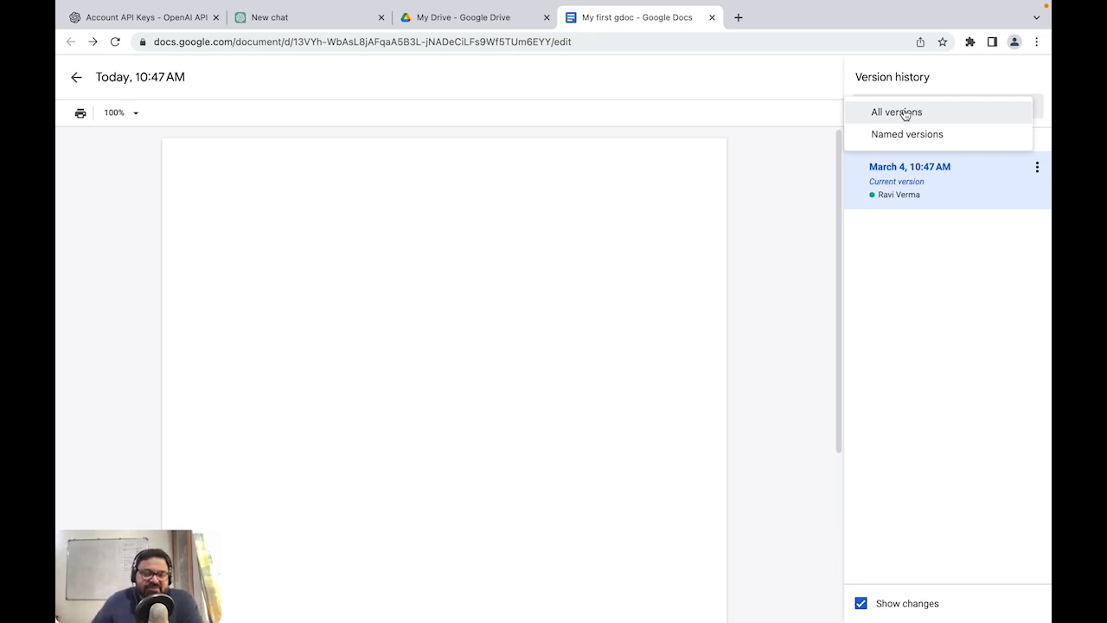
{"action": "left_click", "coordinate": [904, 114]}
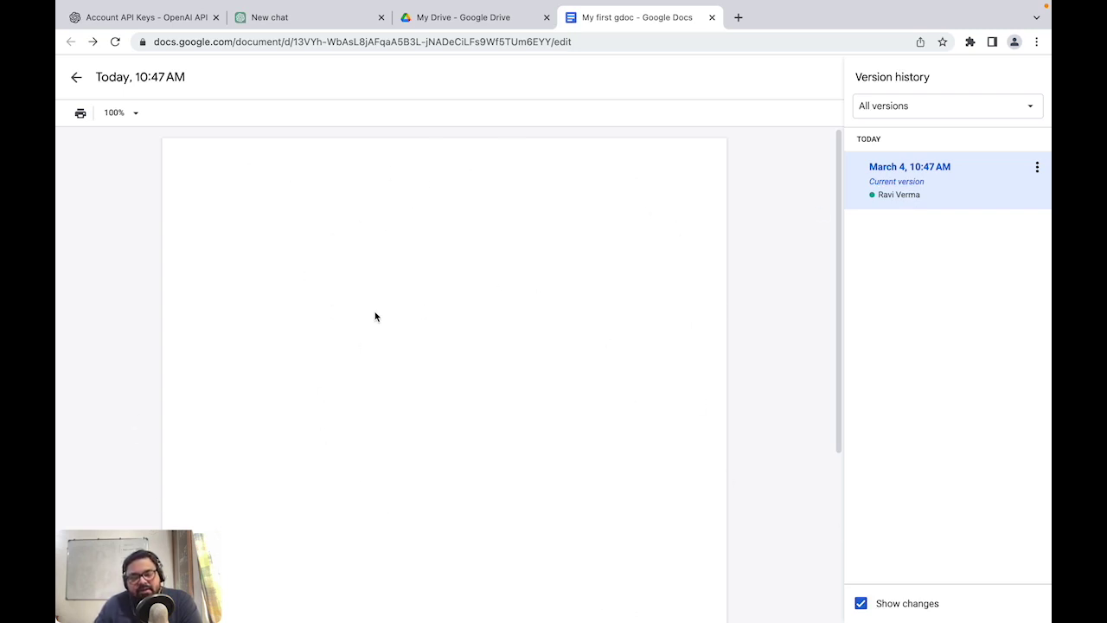
{"action": "left_click", "coordinate": [76, 77]}
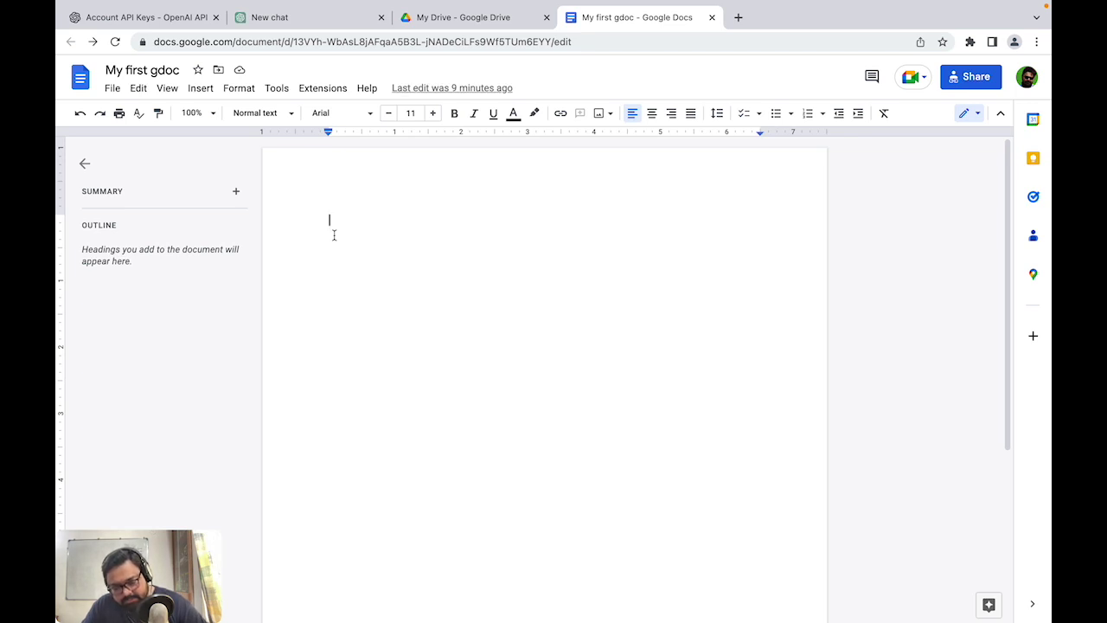
Write "Good vibes only…" as the first line of the document
{"action": "type", "text": "good vide"}
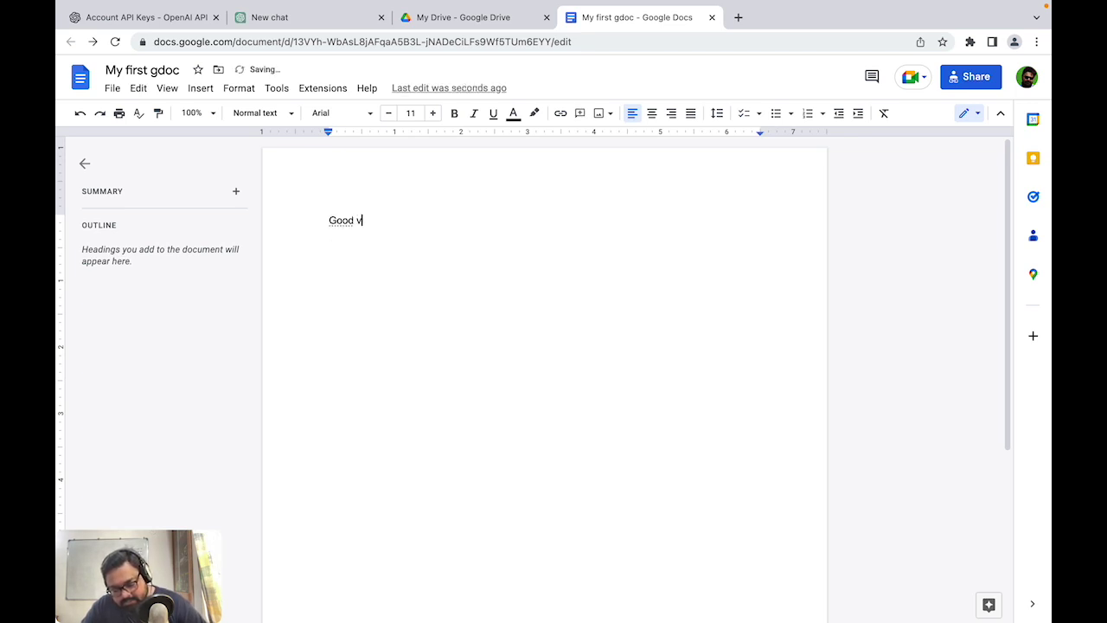
{"action": "key", "text": "BackSpace"}
{"action": "key", "text": "BackSpace"}
{"action": "type", "text": "b"}
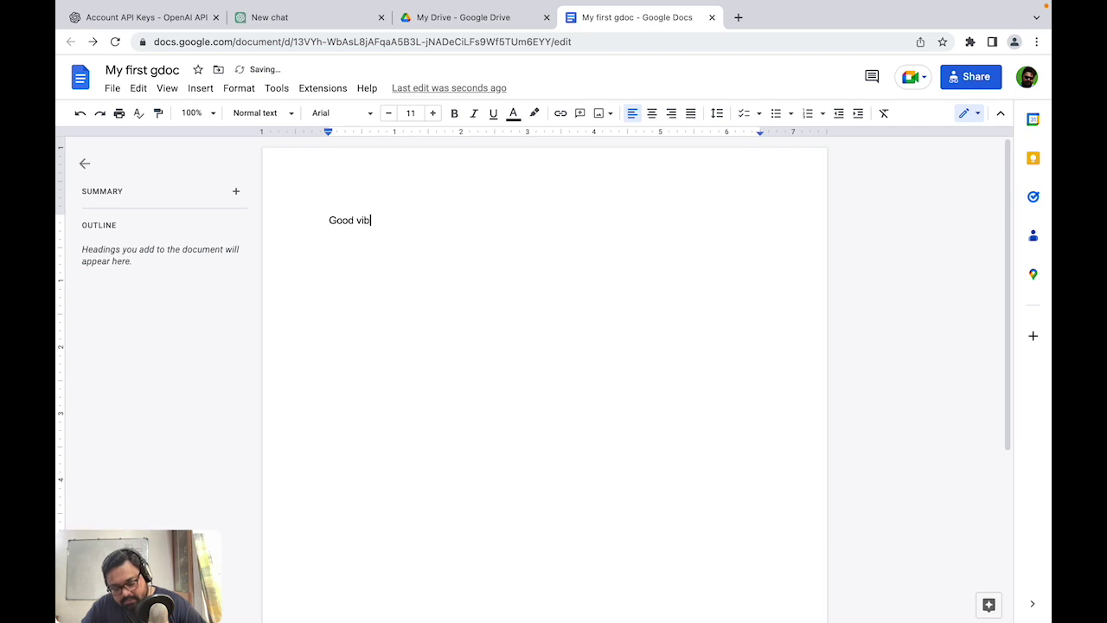
{"action": "type", "text": "es only."}
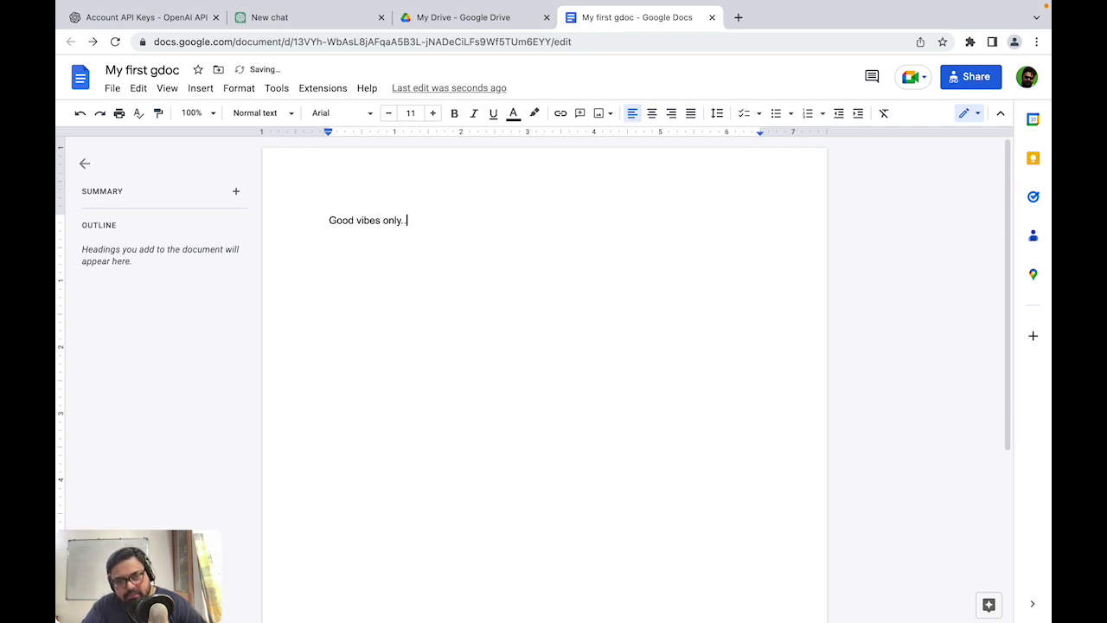
{"action": "key", "text": "BackSpace"}
{"action": "type", "text": "..."}
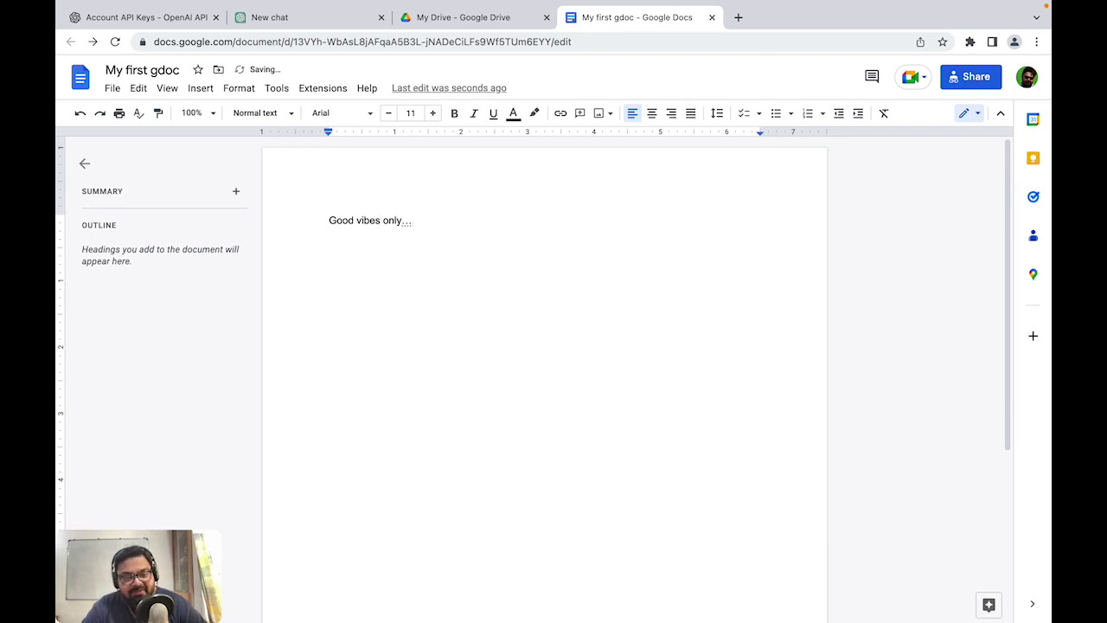
Generate text below the first line with the GPT for Sheets and Docs add-on using the custom prompt "write about pune traffic", and close the add-on
{"action": "left_click", "coordinate": [323, 88]}
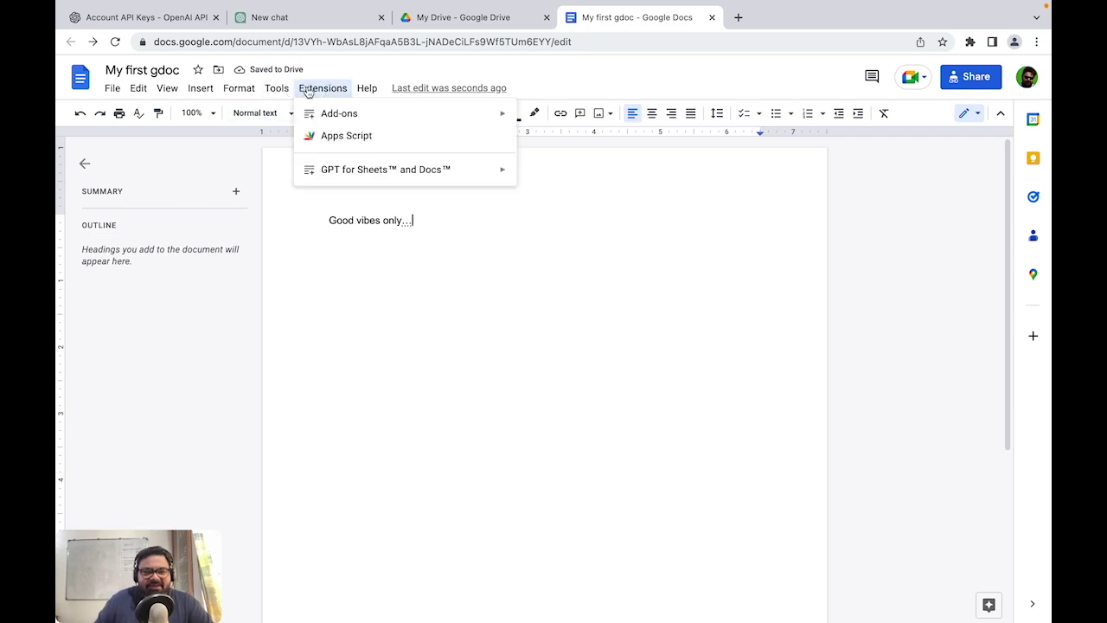
{"action": "mouse_move", "coordinate": [371, 174]}
{"action": "left_click", "coordinate": [574, 171]}
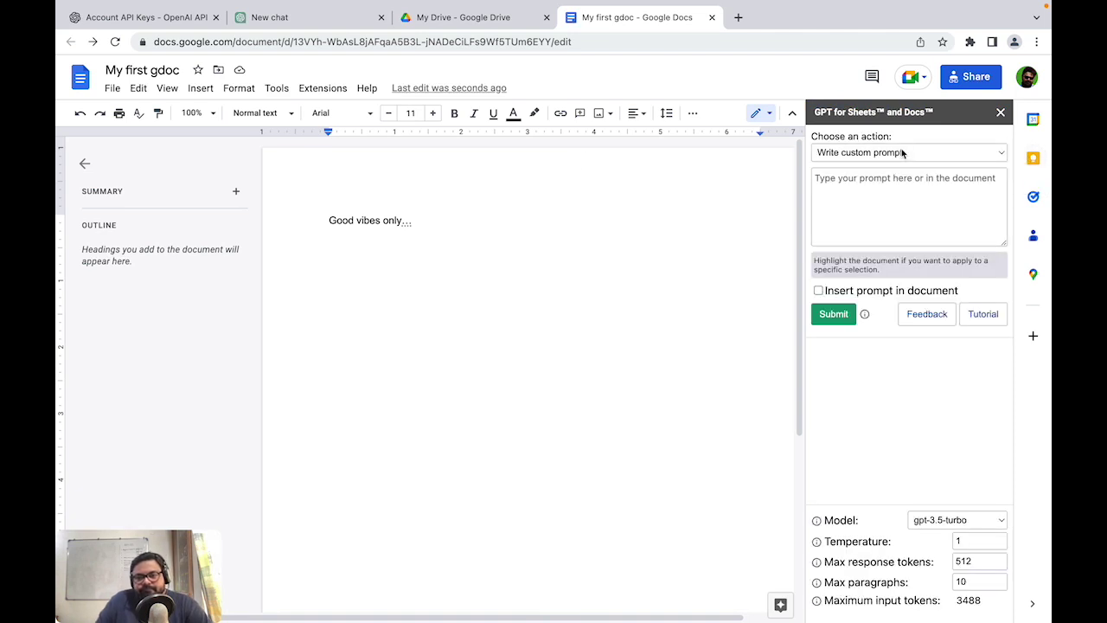
{"action": "left_click", "coordinate": [902, 154]}
{"action": "left_click", "coordinate": [879, 185]}
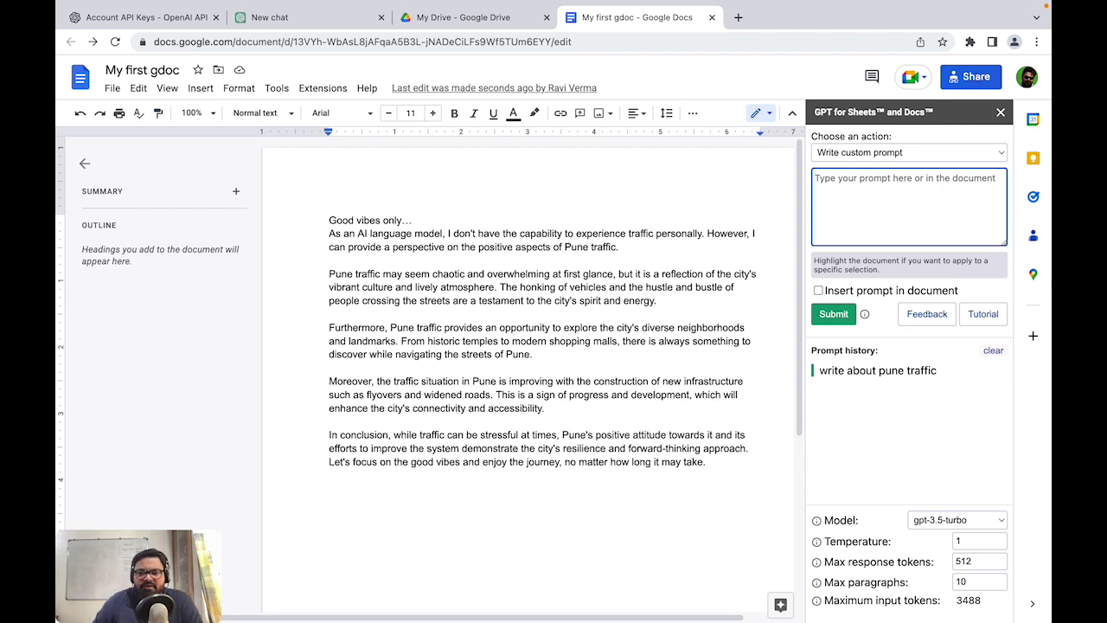
{"action": "left_click", "coordinate": [1000, 115]}
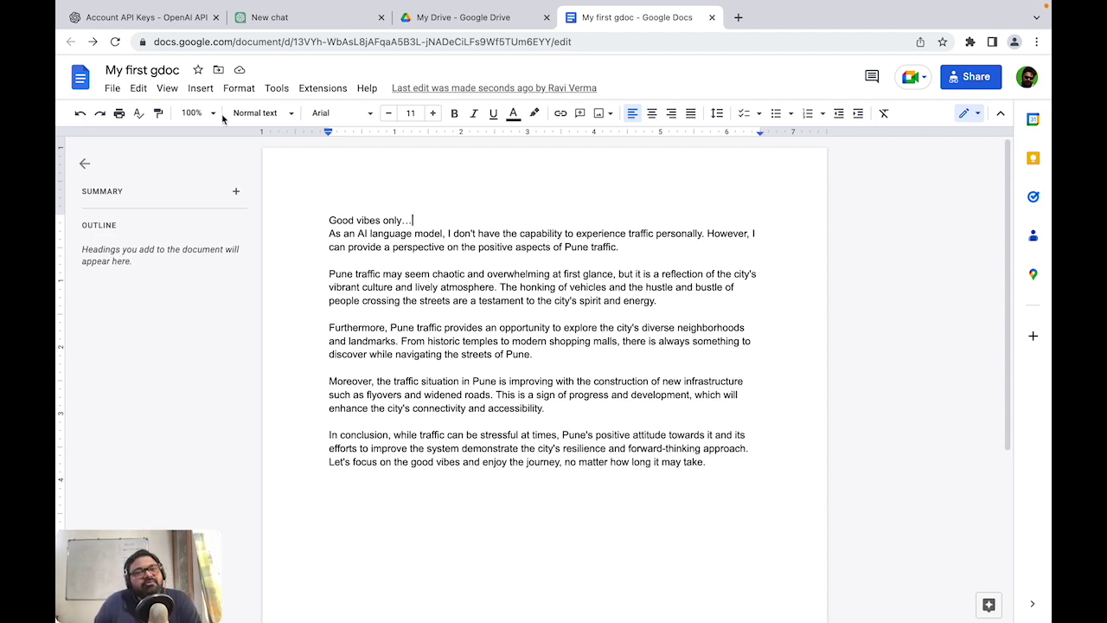
Open the document's version history and view the earlier version from March 4, 10:47 AM
{"action": "left_click", "coordinate": [113, 89]}
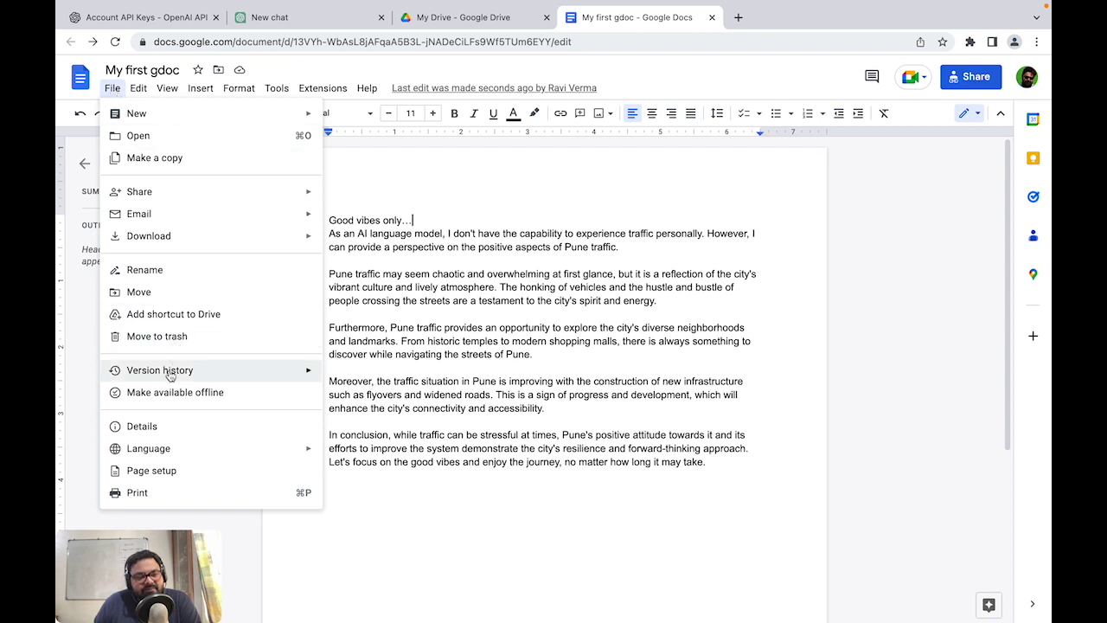
{"action": "mouse_move", "coordinate": [169, 373]}
{"action": "left_click", "coordinate": [419, 398]}
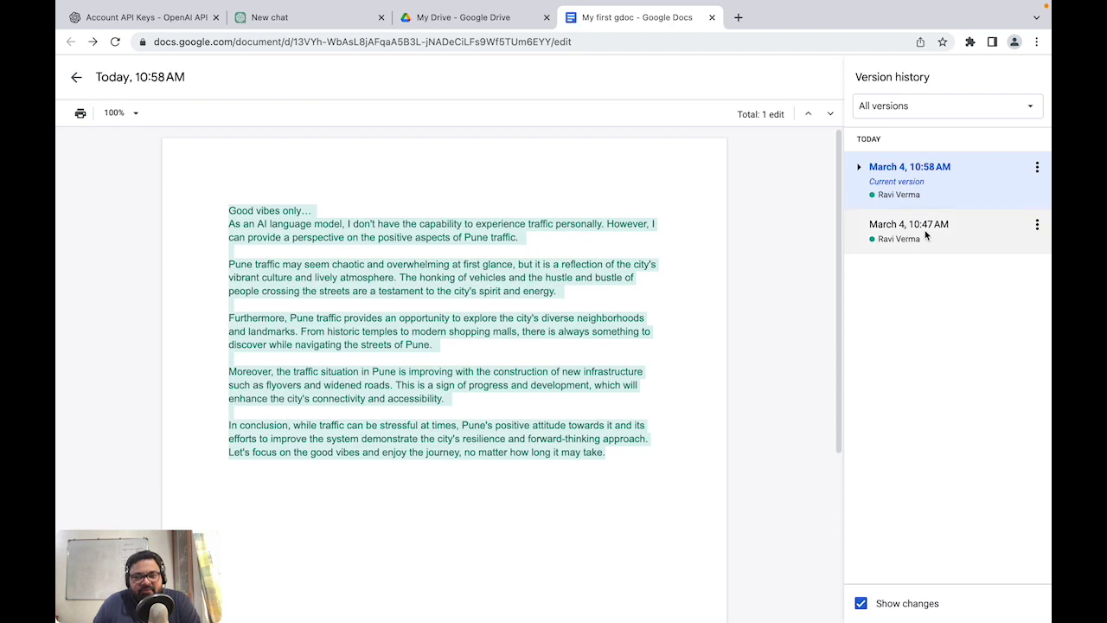
{"action": "left_click", "coordinate": [924, 230]}
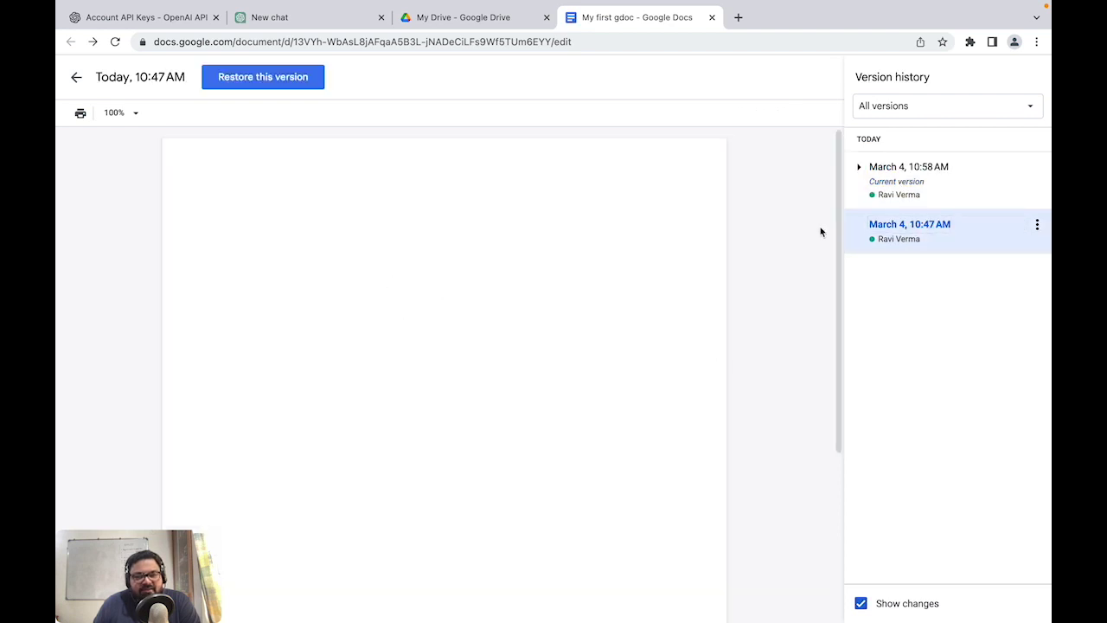
View the current March 4, 10:58 AM version, and restore the document to the March 4, 10:47 AM version
{"action": "left_click", "coordinate": [969, 196]}
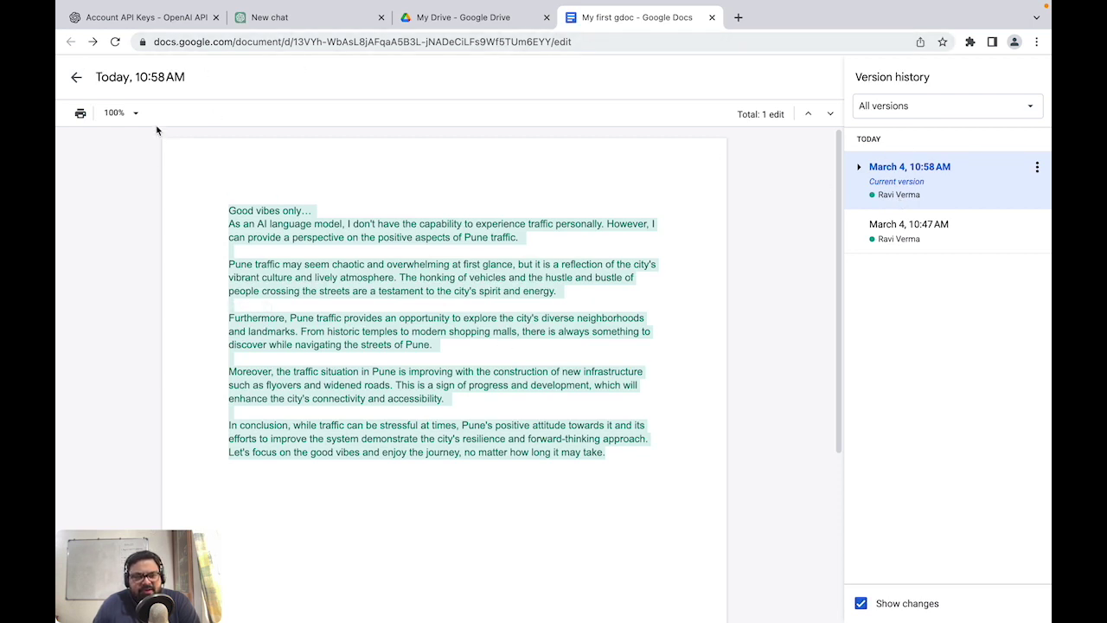
{"action": "left_click", "coordinate": [921, 229]}
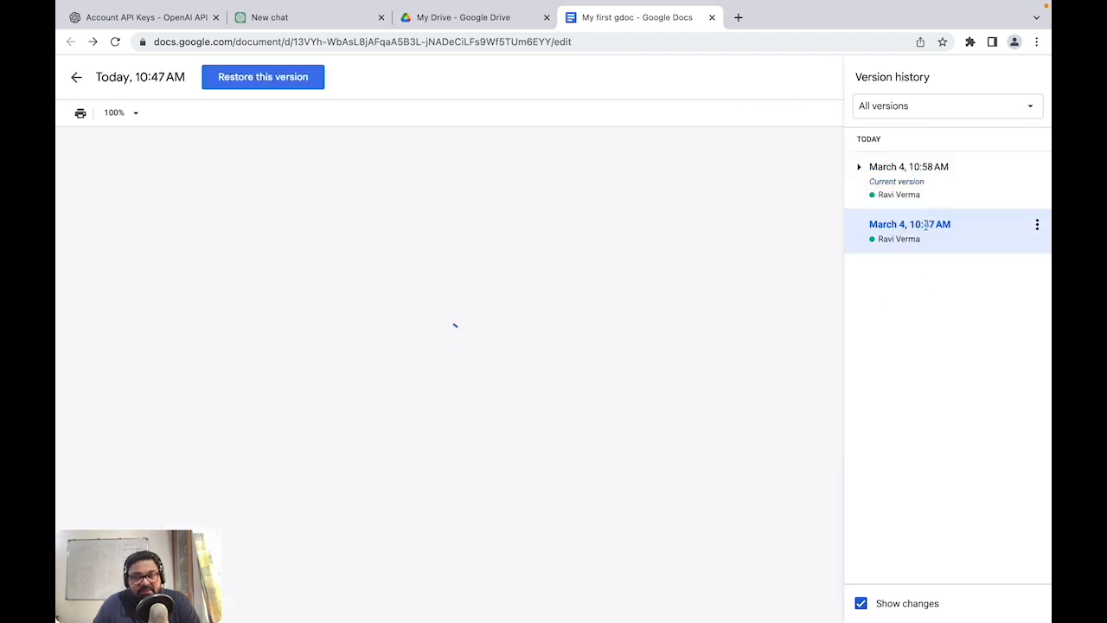
{"action": "left_click", "coordinate": [1023, 230]}
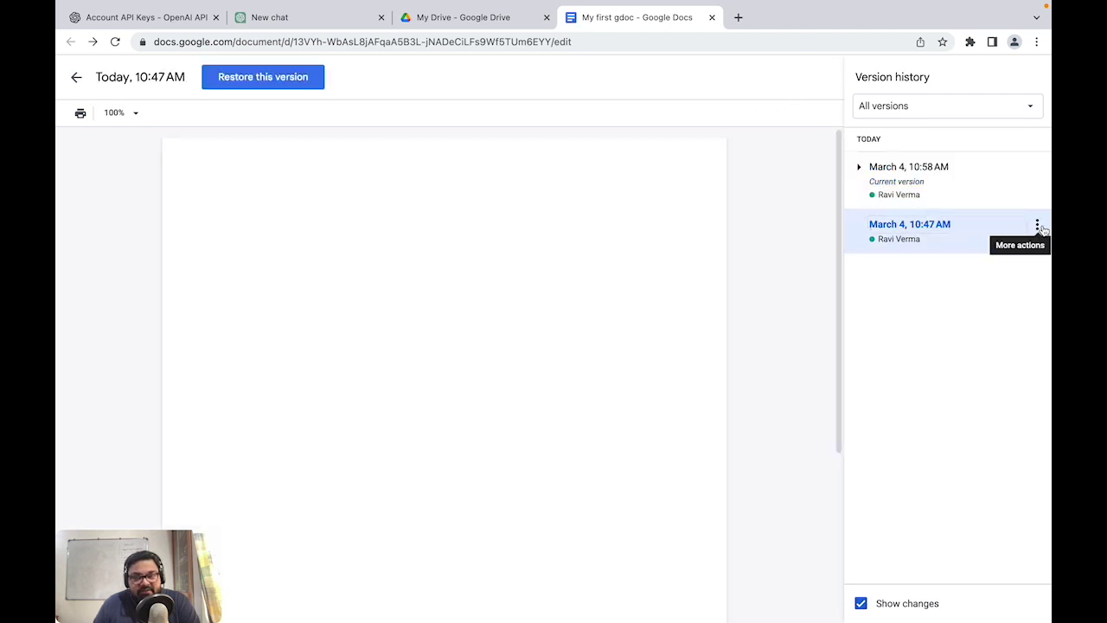
{"action": "left_click", "coordinate": [1038, 225]}
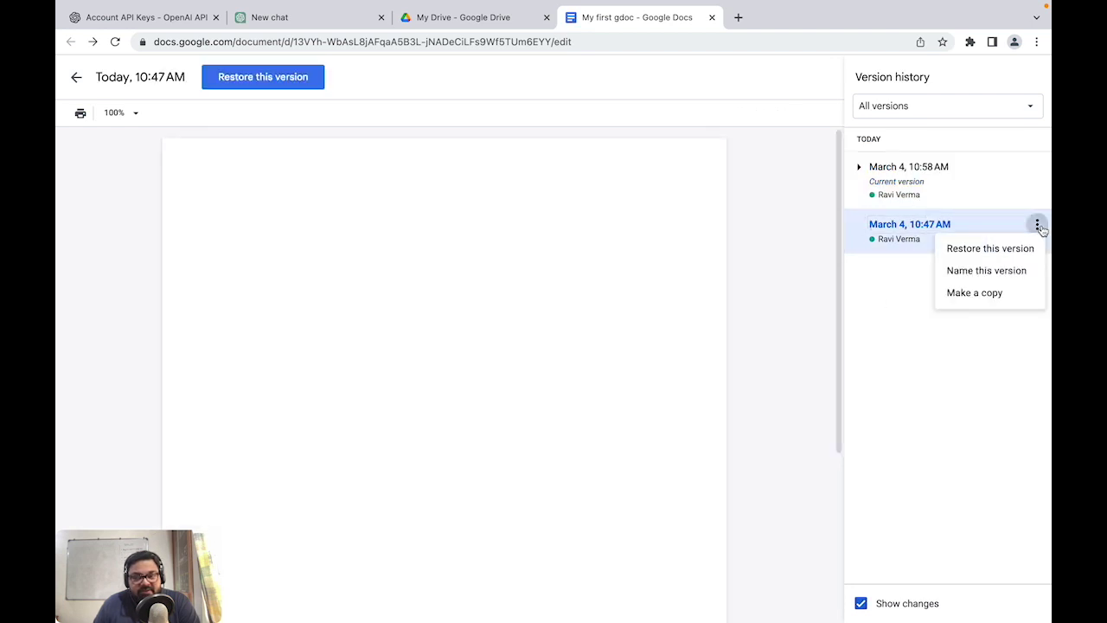
{"action": "left_click", "coordinate": [996, 249]}
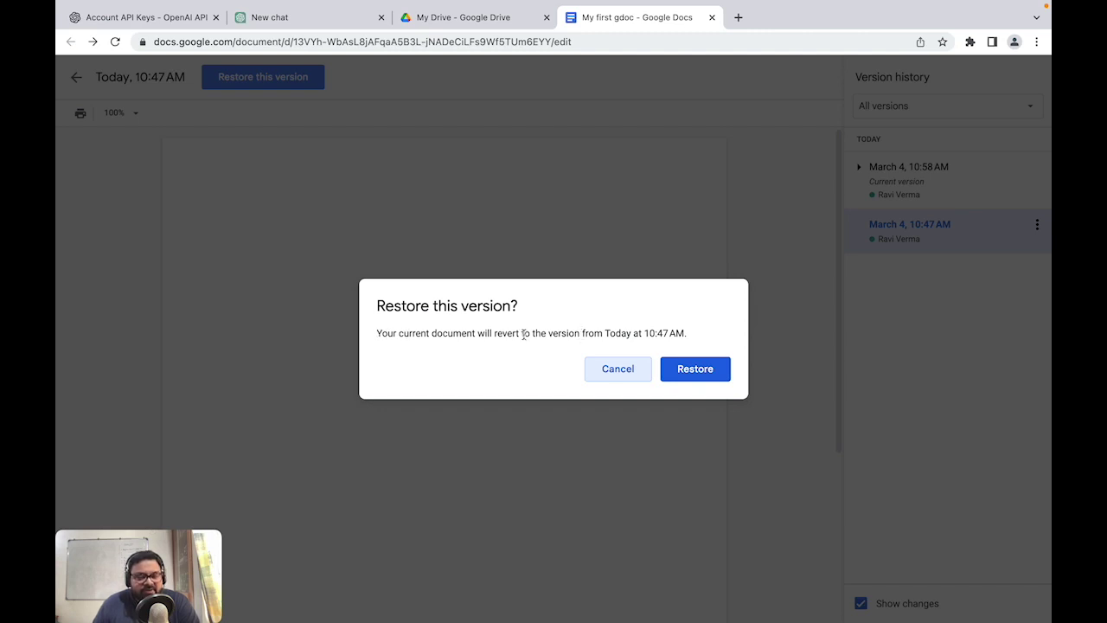
{"action": "left_click", "coordinate": [698, 369]}
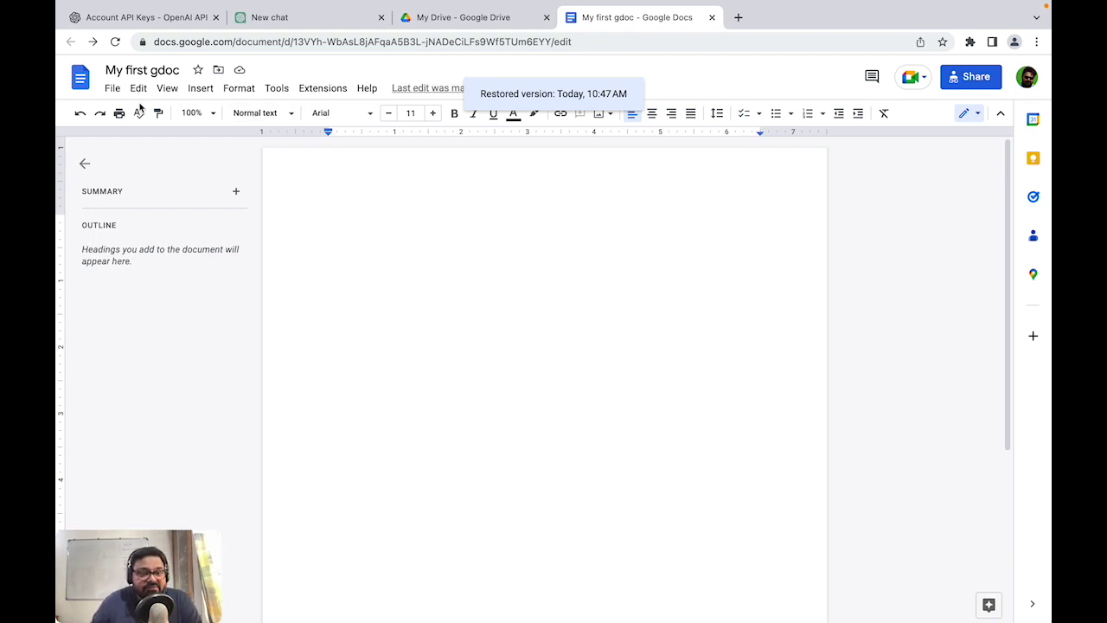
Reopen the document's version history and restore the March 4, 10:58 AM version containing the Pune traffic text
{"action": "left_click", "coordinate": [113, 88]}
{"action": "mouse_move", "coordinate": [158, 370]}
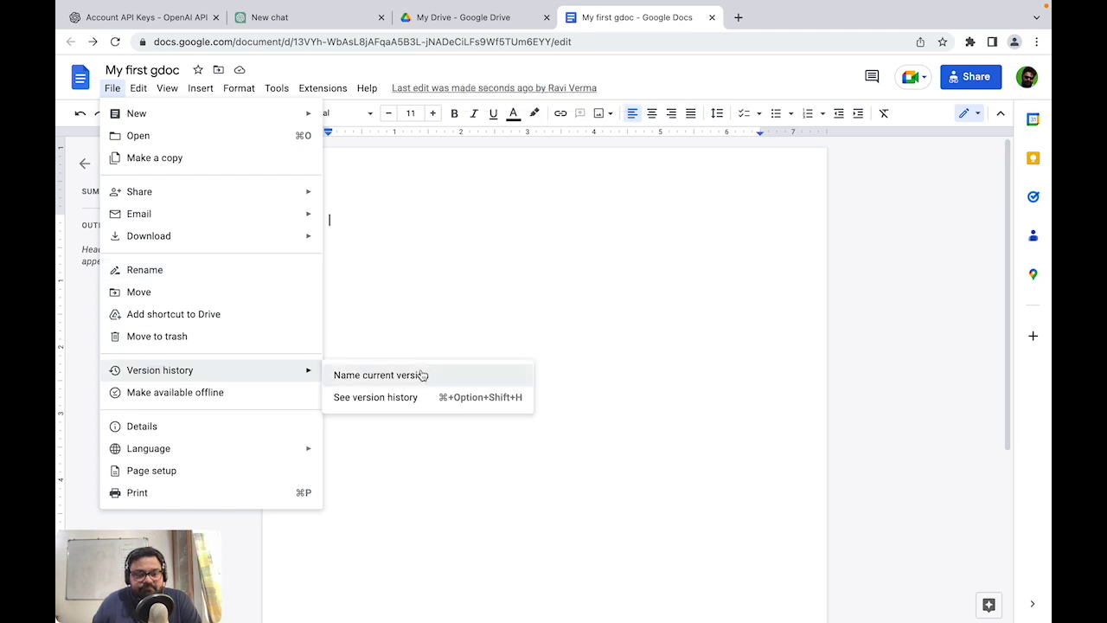
{"action": "left_click", "coordinate": [407, 397]}
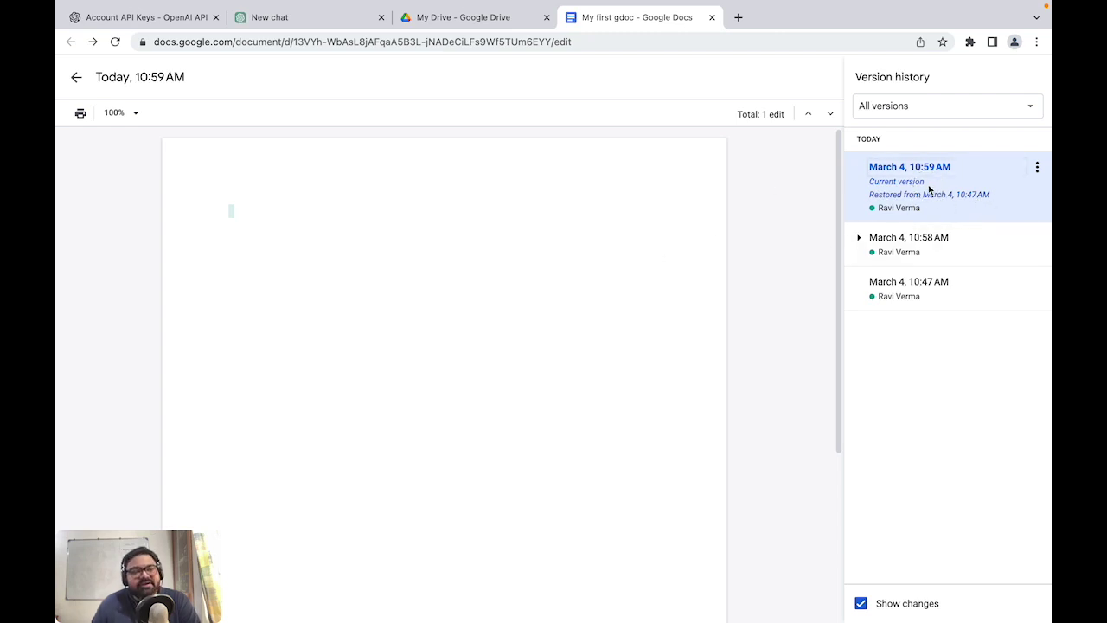
{"action": "left_click", "coordinate": [980, 249]}
{"action": "left_click", "coordinate": [1036, 238]}
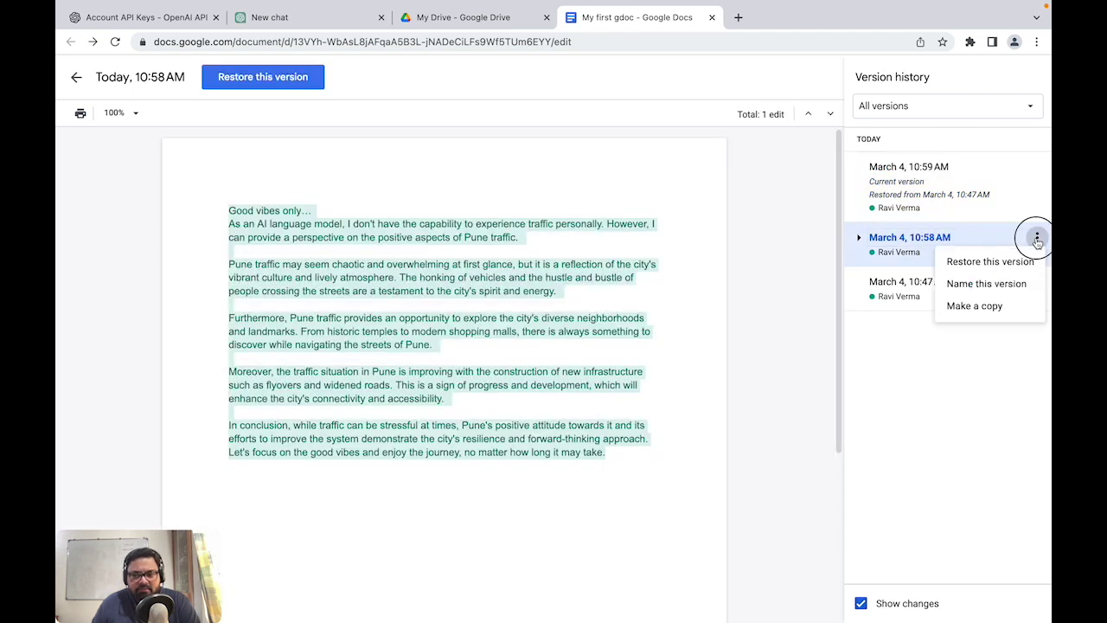
{"action": "left_click", "coordinate": [982, 264]}
{"action": "left_click", "coordinate": [704, 374]}
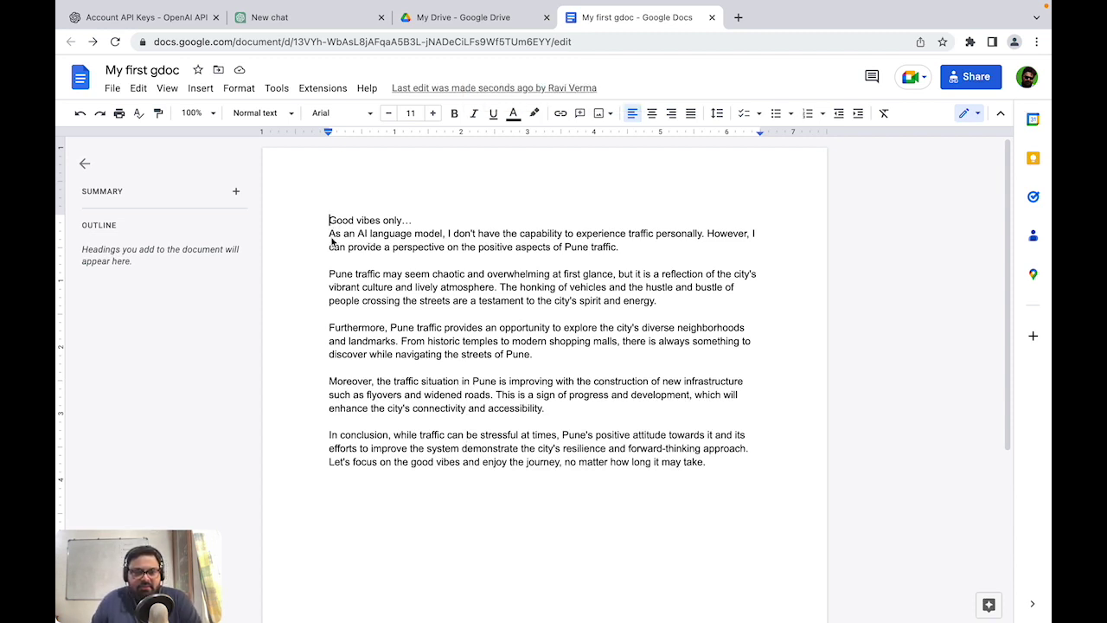
Start a comment on the paragraph beginning "As an AI language model" below the first line
{"action": "left_click_drag", "start_coordinate": [330, 239], "coordinate": [619, 248]}
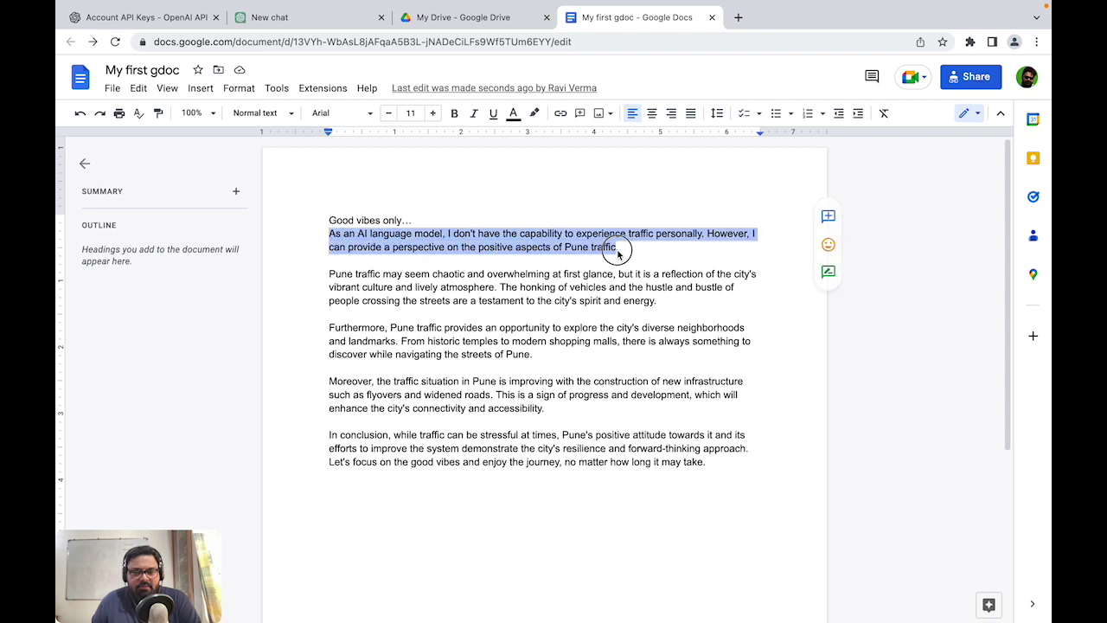
{"action": "right_click", "coordinate": [582, 243]}
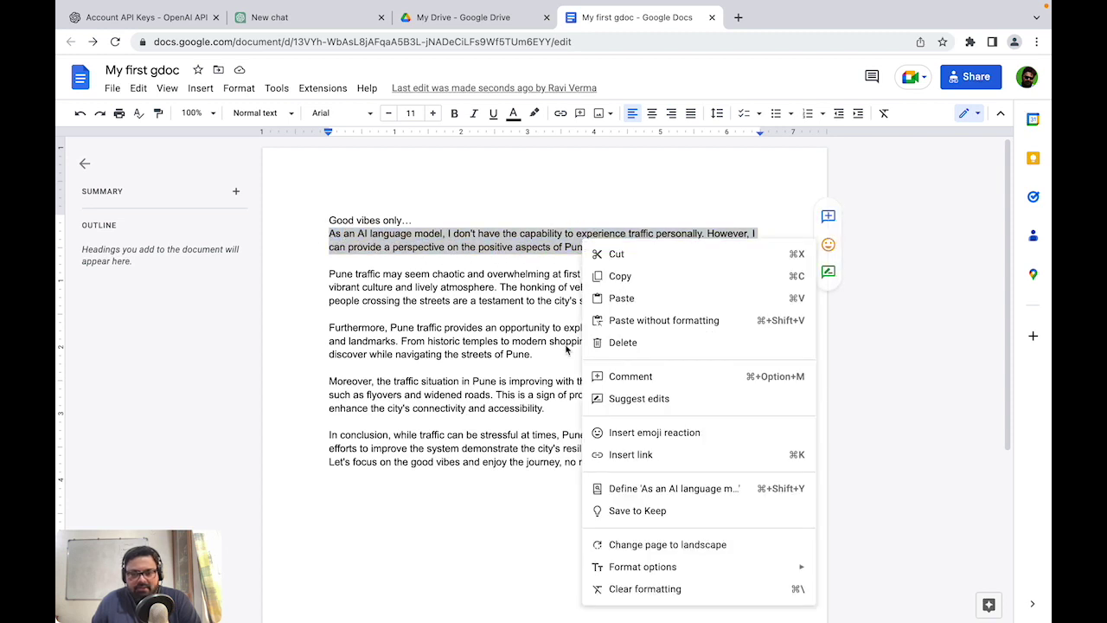
{"action": "left_click", "coordinate": [627, 377]}
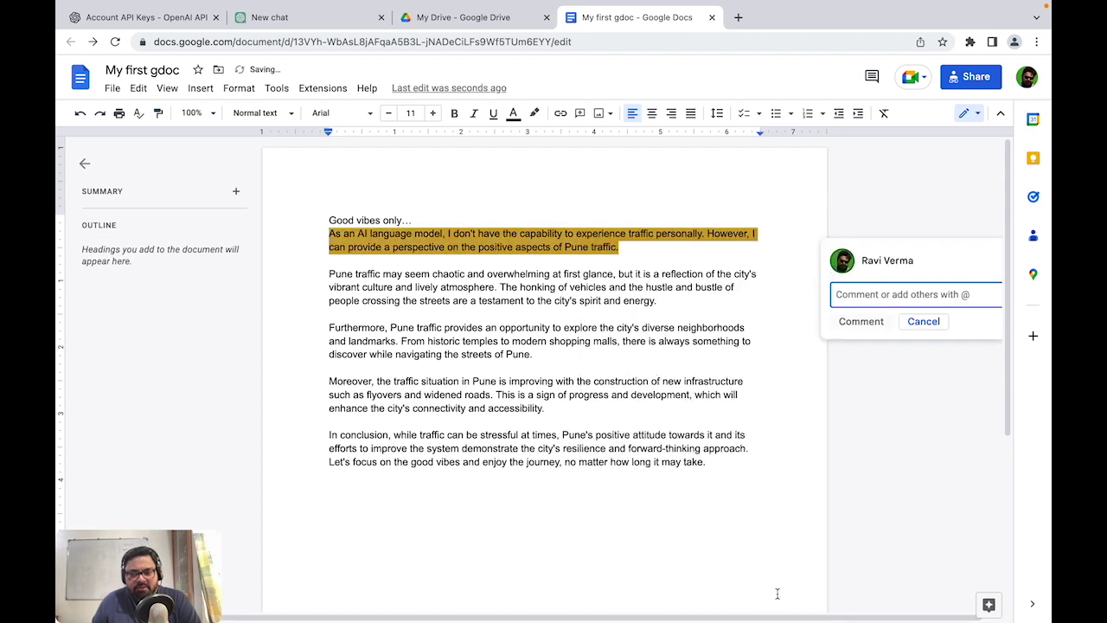
{"action": "scroll", "coordinate": [781, 596], "scroll_direction": "right", "scroll_amount": 2}
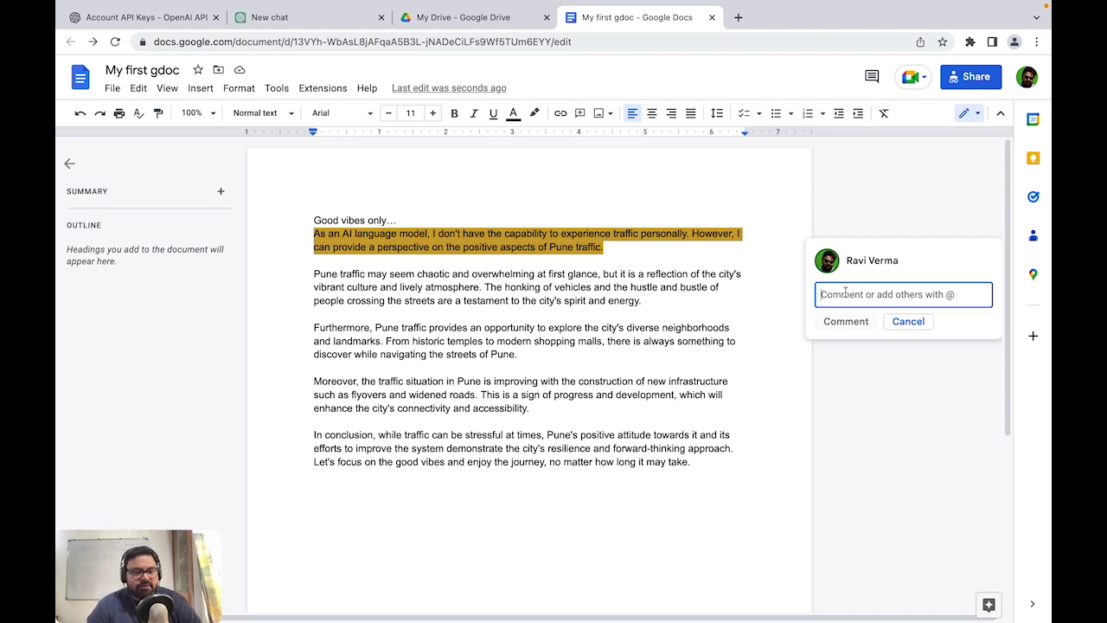
Mention a contact from the suggested people in the new comment
{"action": "type", "text": "@"}
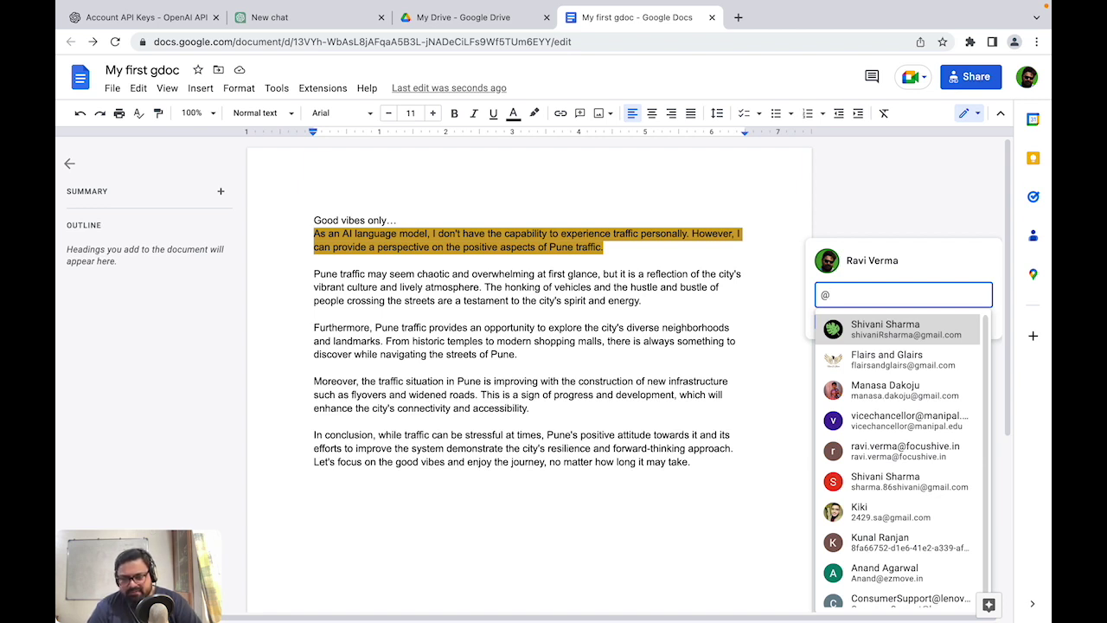
{"action": "key", "text": "Down"}
{"action": "key", "text": "Down"}
{"action": "key", "text": "Down"}
{"action": "key", "text": "Down"}
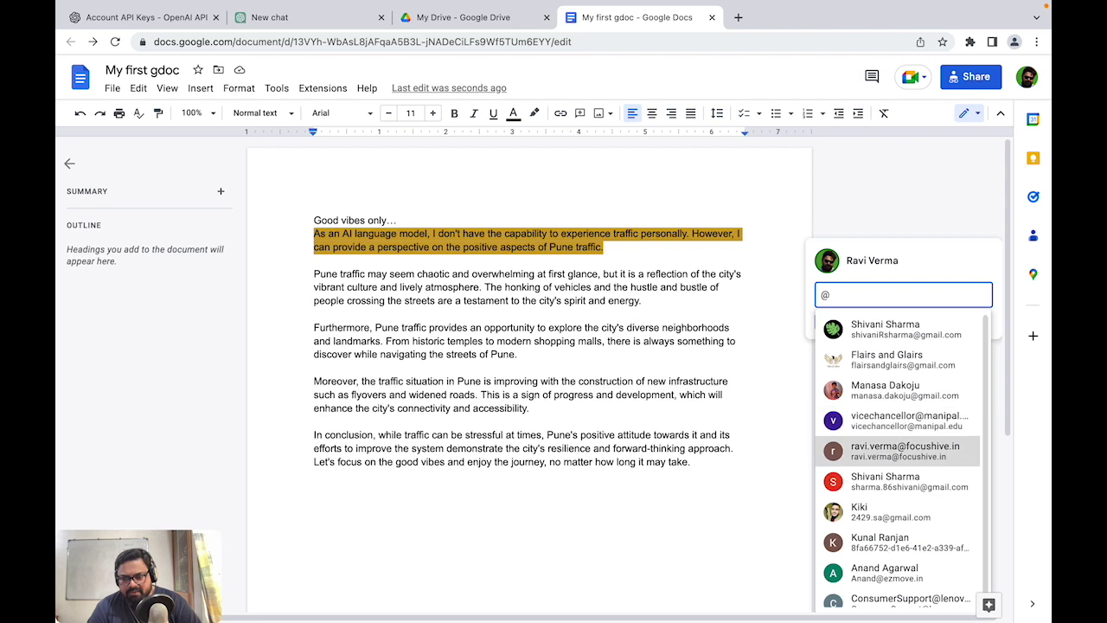
{"action": "key", "text": "Down"}
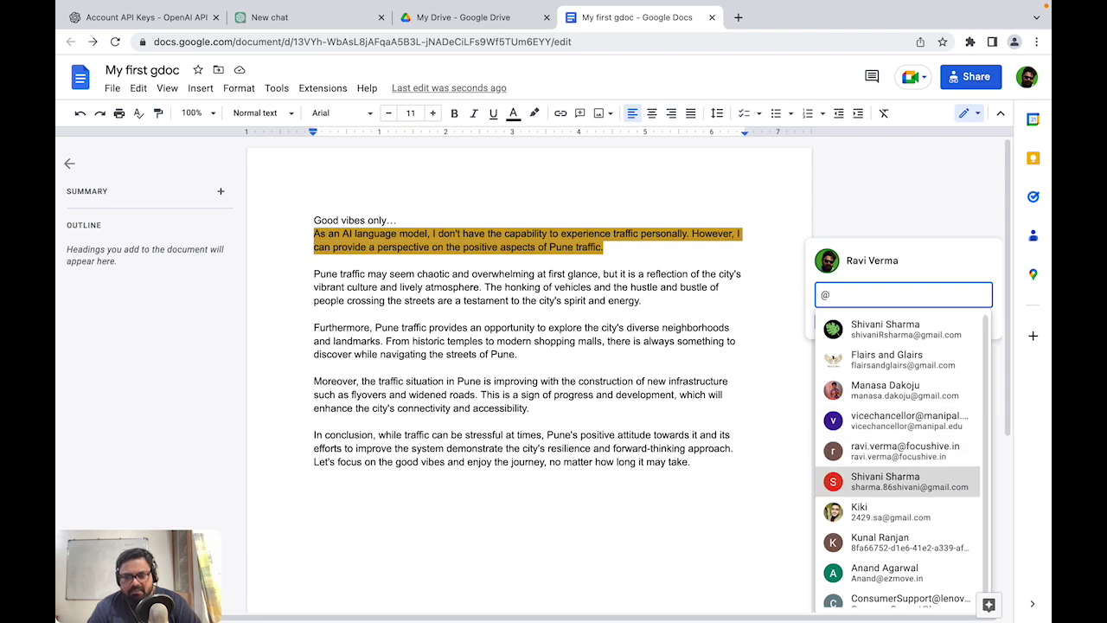
{"action": "key", "text": "Down"}
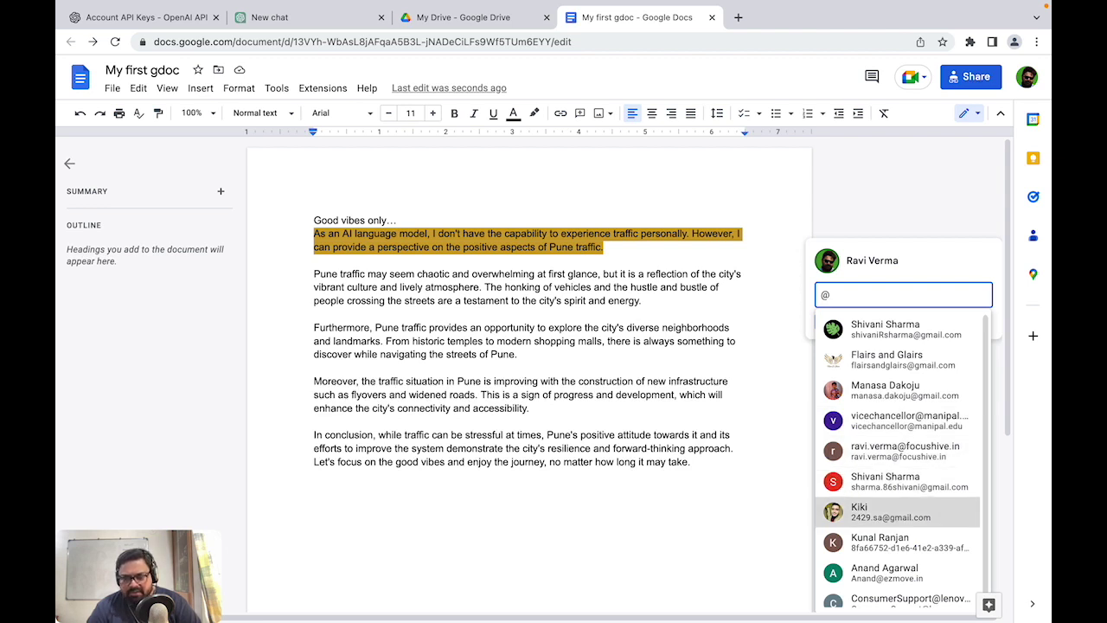
{"action": "key", "text": "Return"}
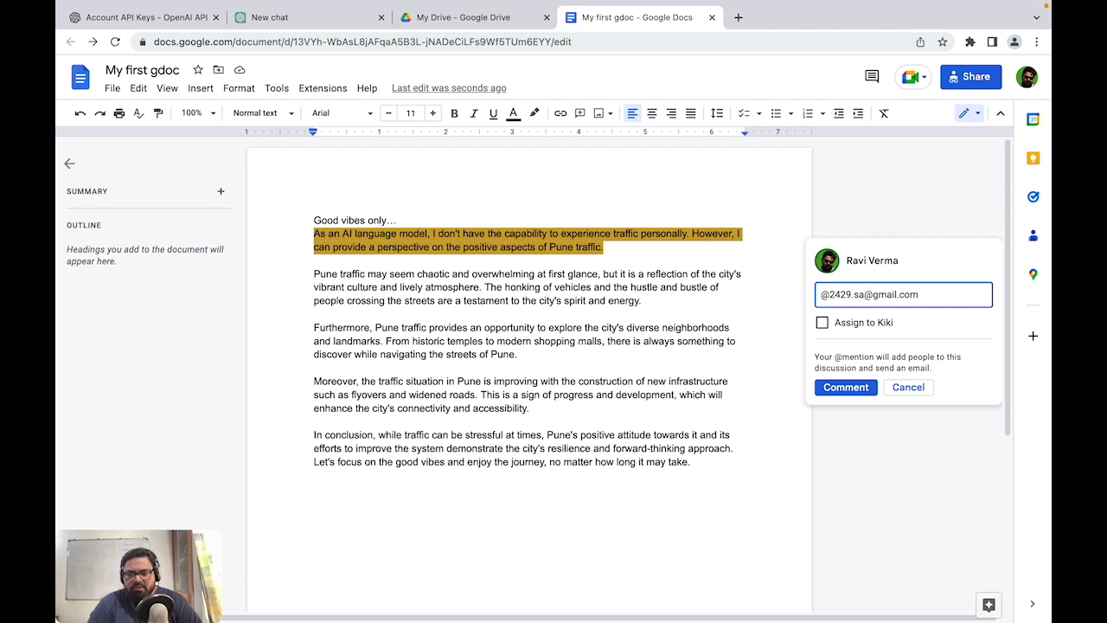
Add "please check this and make edits as needed." after the mention, and try the option to assign the comment to that contact
{"action": "type", "text": "pl"}
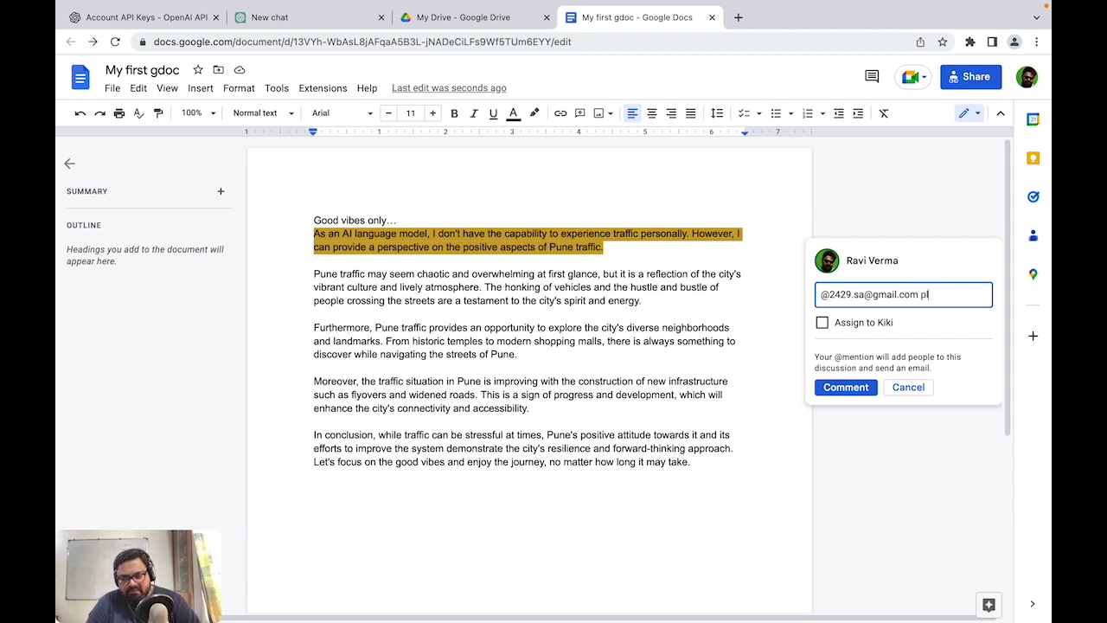
{"action": "type", "text": "ease check thi"}
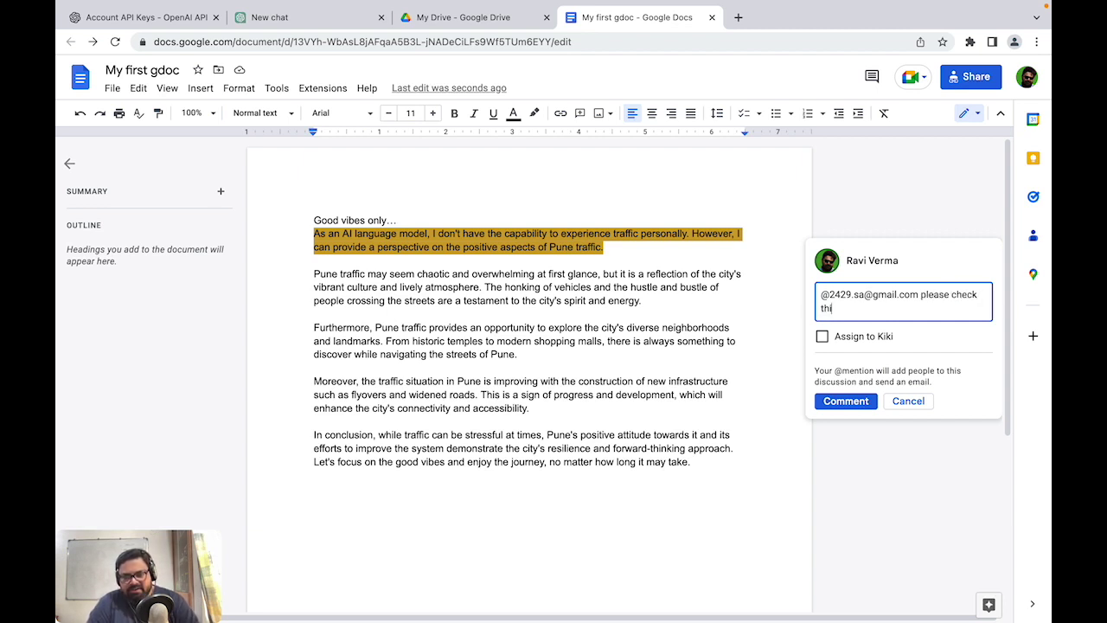
{"action": "type", "text": "s and make edits"}
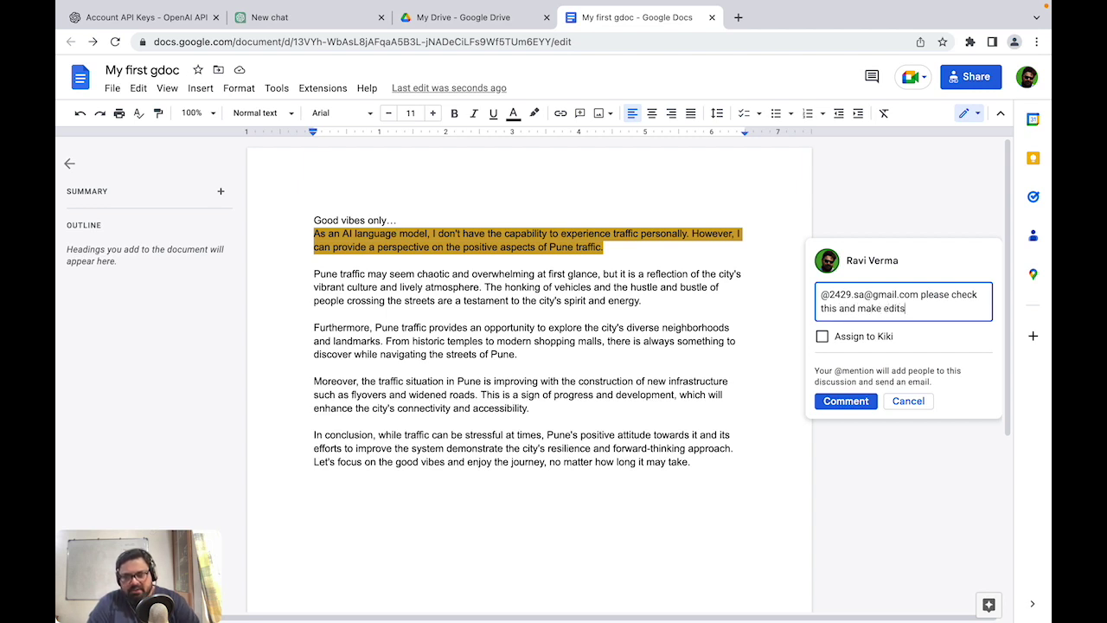
{"action": "type", "text": " as needed."}
{"action": "left_click", "coordinate": [843, 344]}
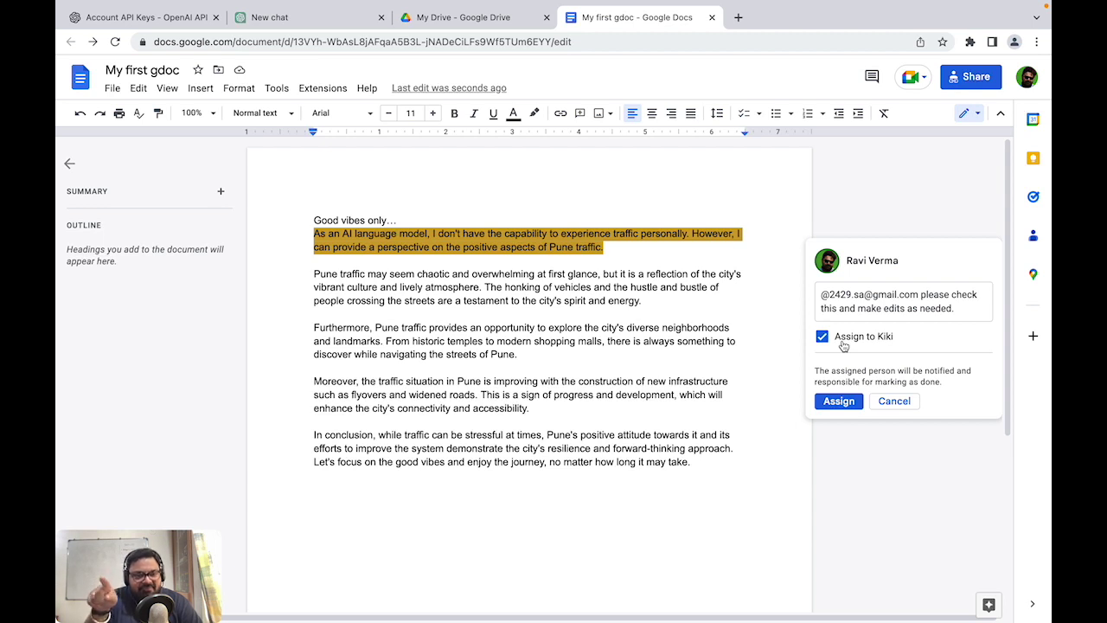
{"action": "left_click", "coordinate": [843, 344]}
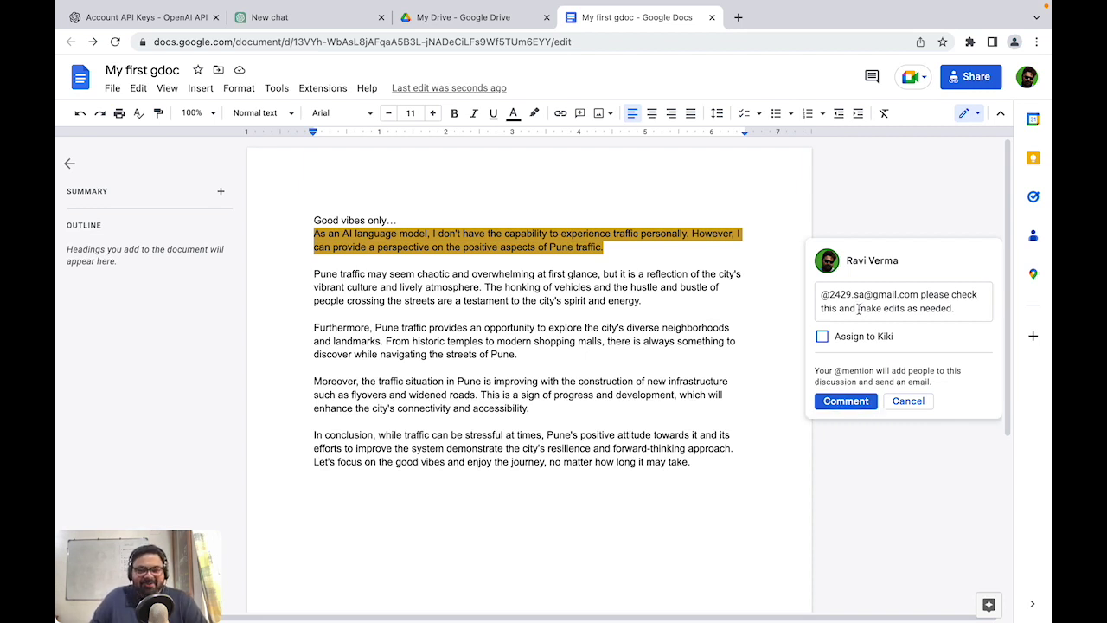
{"action": "left_click_drag", "start_coordinate": [962, 308], "coordinate": [783, 308]}
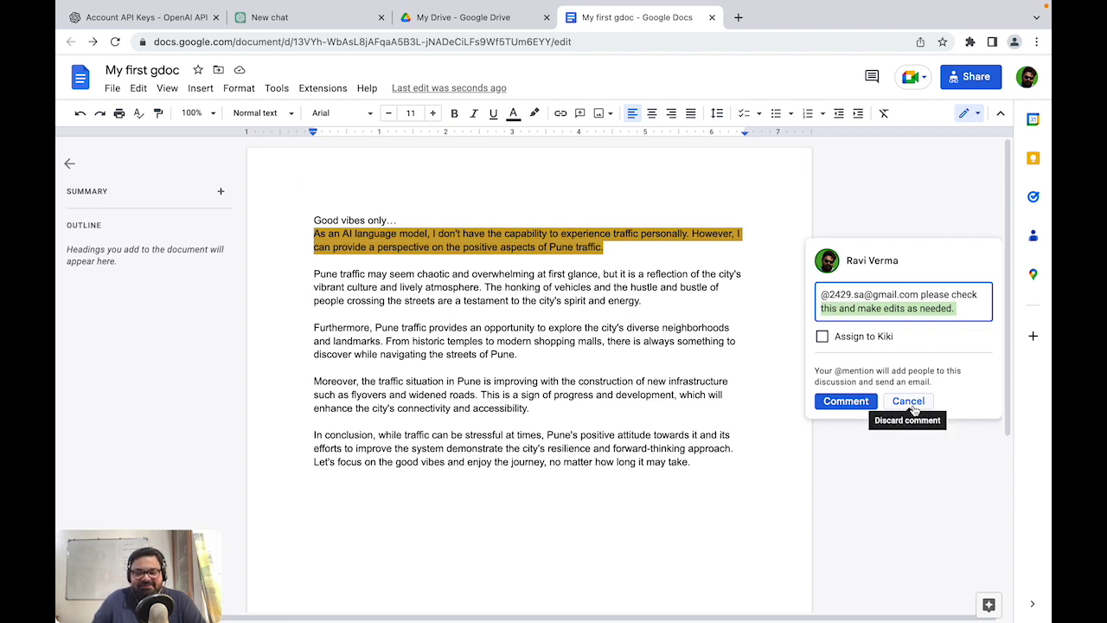
{"action": "left_click", "coordinate": [899, 308]}
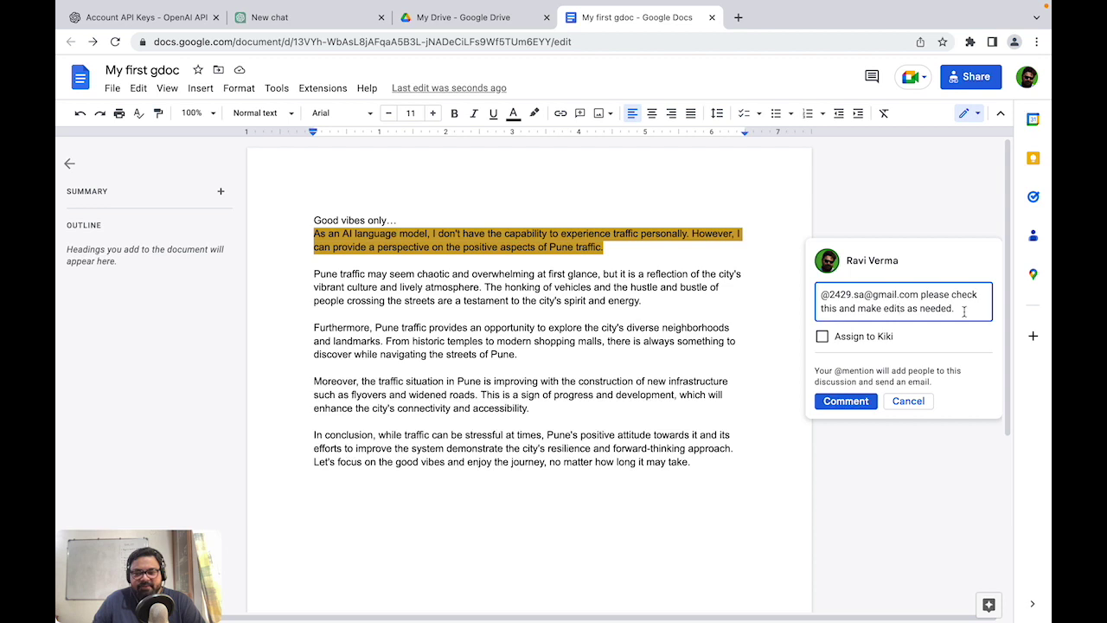
Replace the comment's draft with a mention of the own account and "look into this doc", and post it assigned to oneself
{"action": "left_click_drag", "start_coordinate": [963, 309], "coordinate": [795, 280]}
{"action": "type", "text": "ra"}
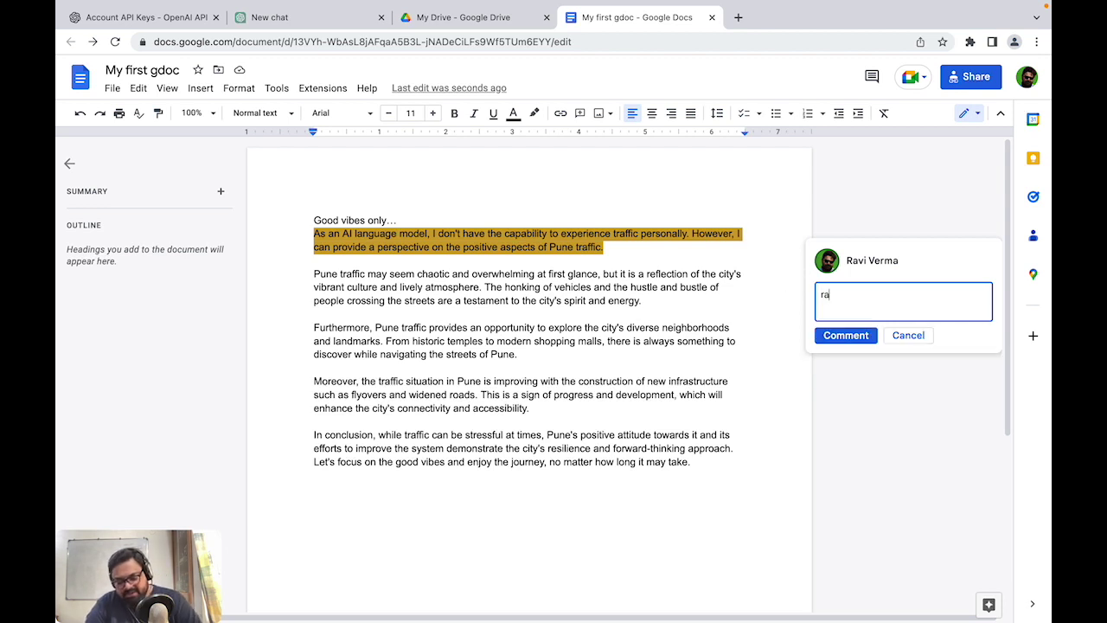
{"action": "key", "text": "BackSpace"}
{"action": "key", "text": "BackSpace"}
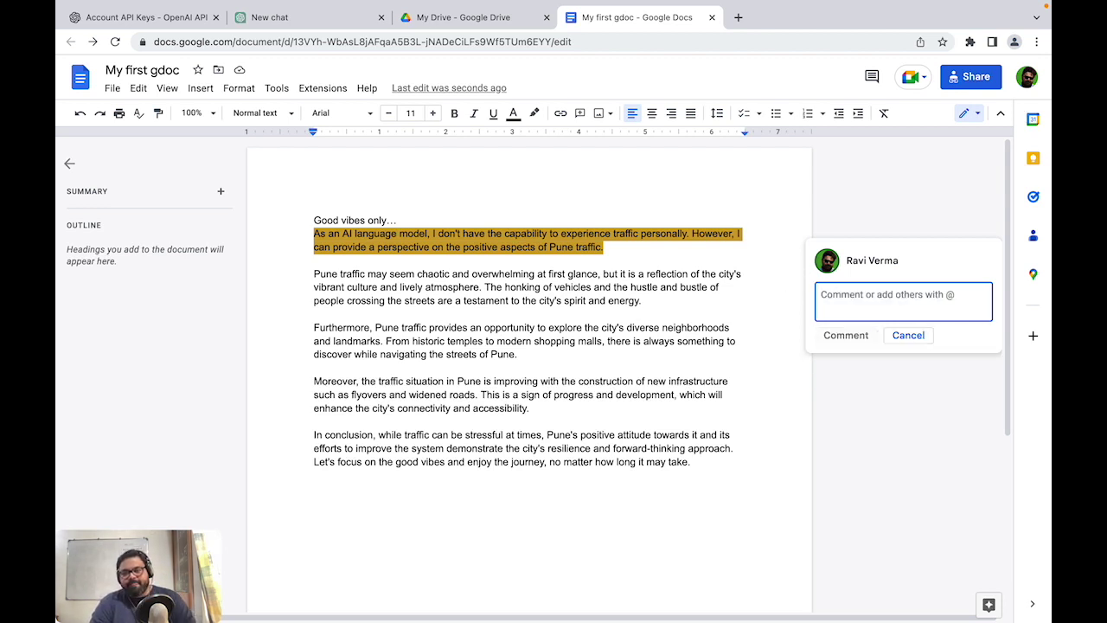
{"action": "type", "text": "@ravi"}
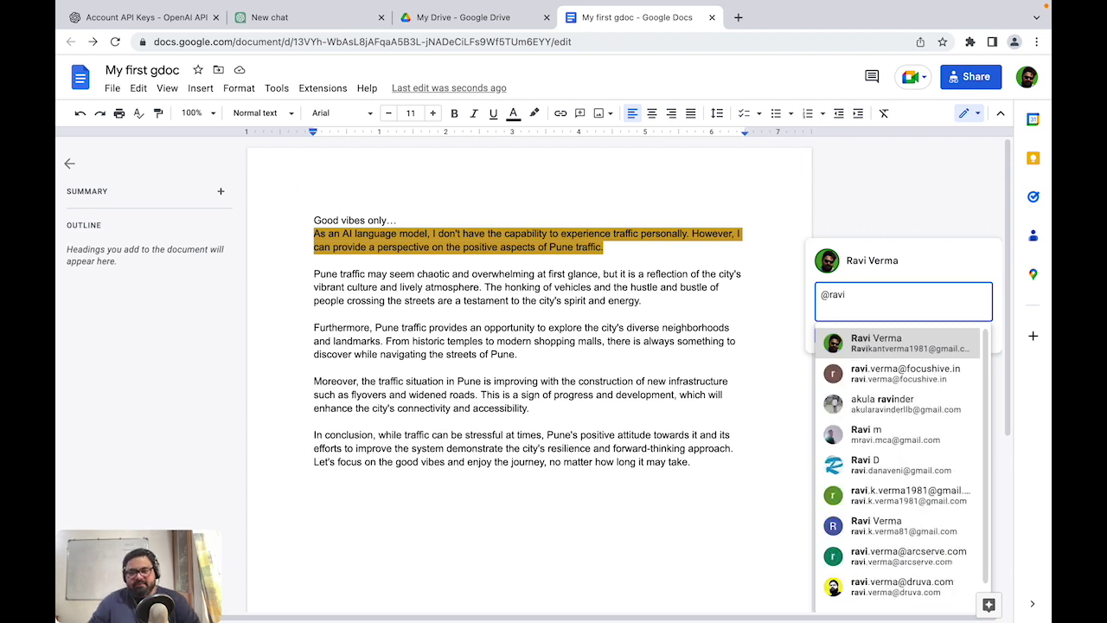
{"action": "left_click", "coordinate": [900, 346]}
{"action": "type", "text": "look into this doc"}
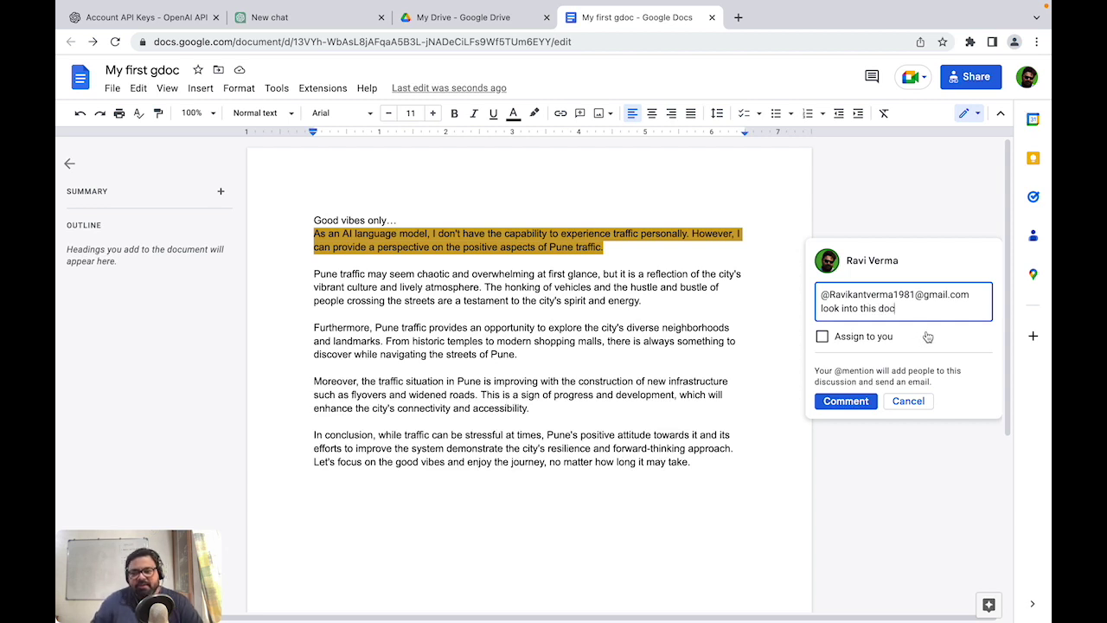
{"action": "left_click", "coordinate": [850, 335]}
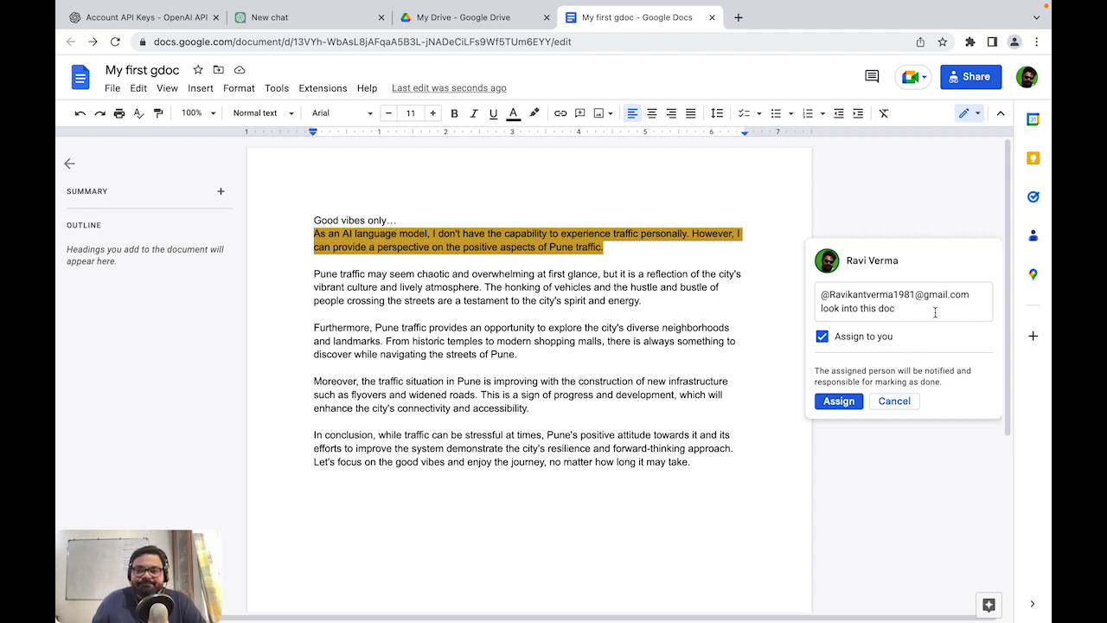
{"action": "left_click", "coordinate": [834, 401]}
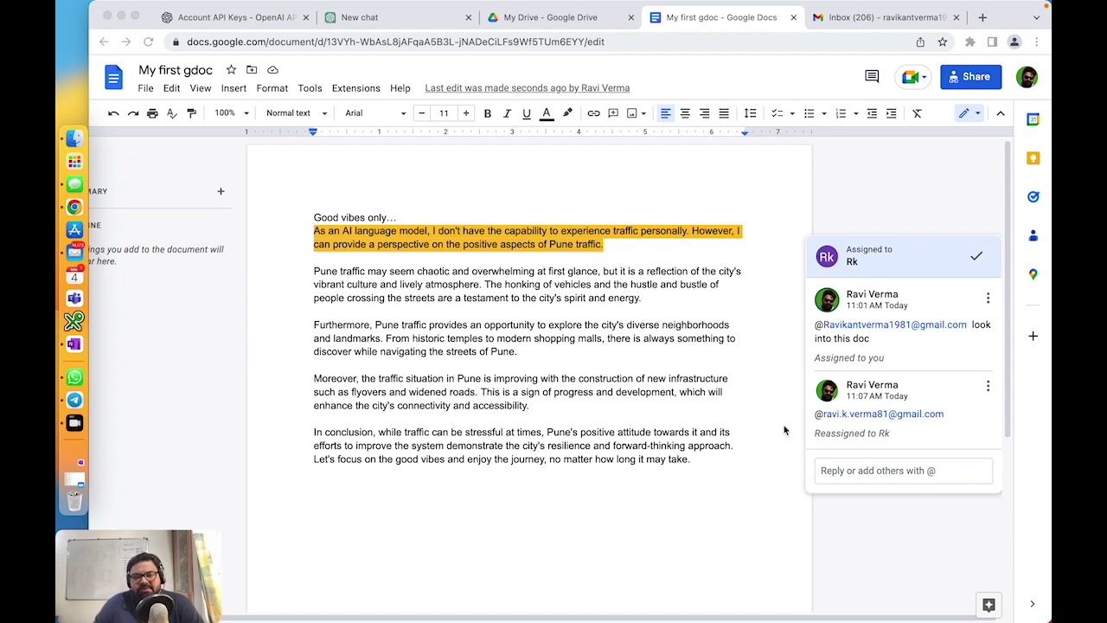
Mark the assigned comment discussion on the "As an AI language model" paragraph as done
{"action": "left_click", "coordinate": [975, 259]}
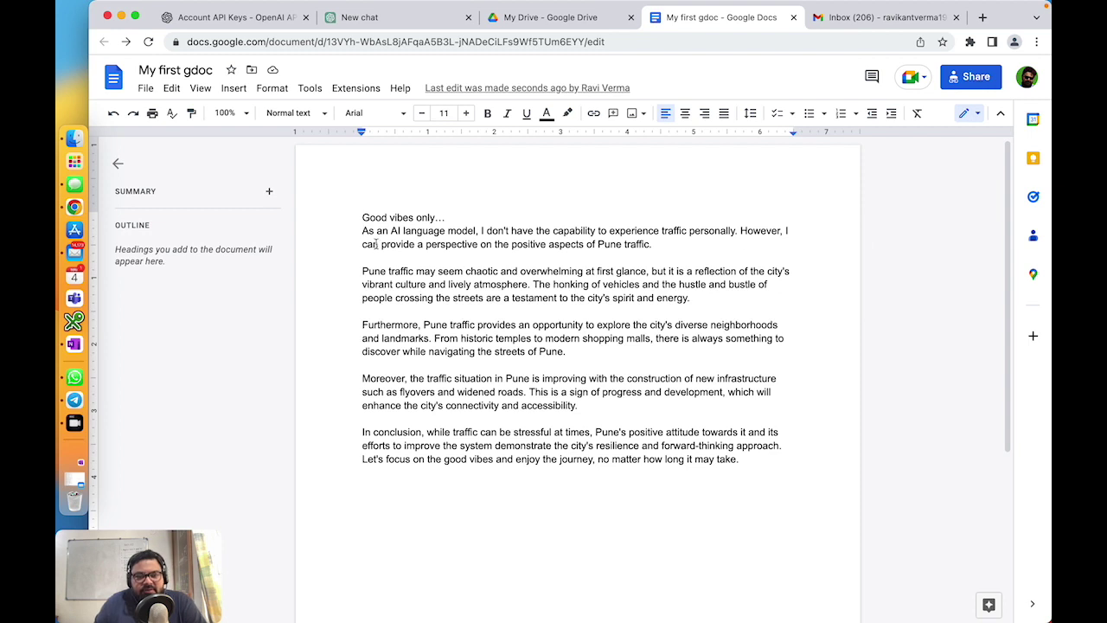
{"action": "left_click_drag", "start_coordinate": [361, 232], "coordinate": [652, 245]}
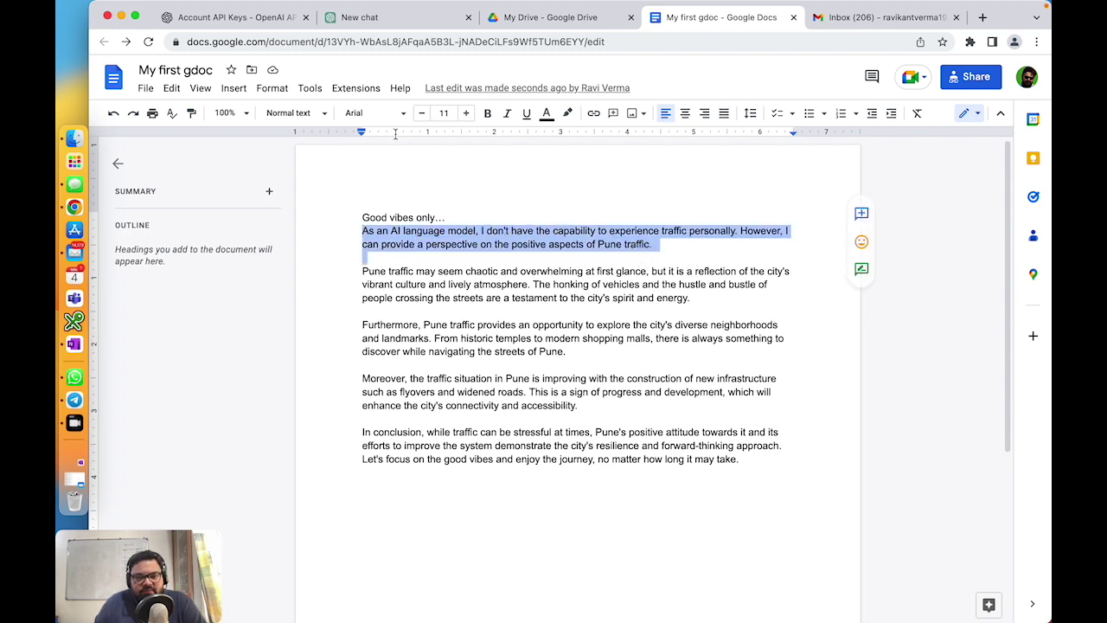
{"action": "left_click", "coordinate": [272, 90]}
{"action": "mouse_move", "coordinate": [278, 137]}
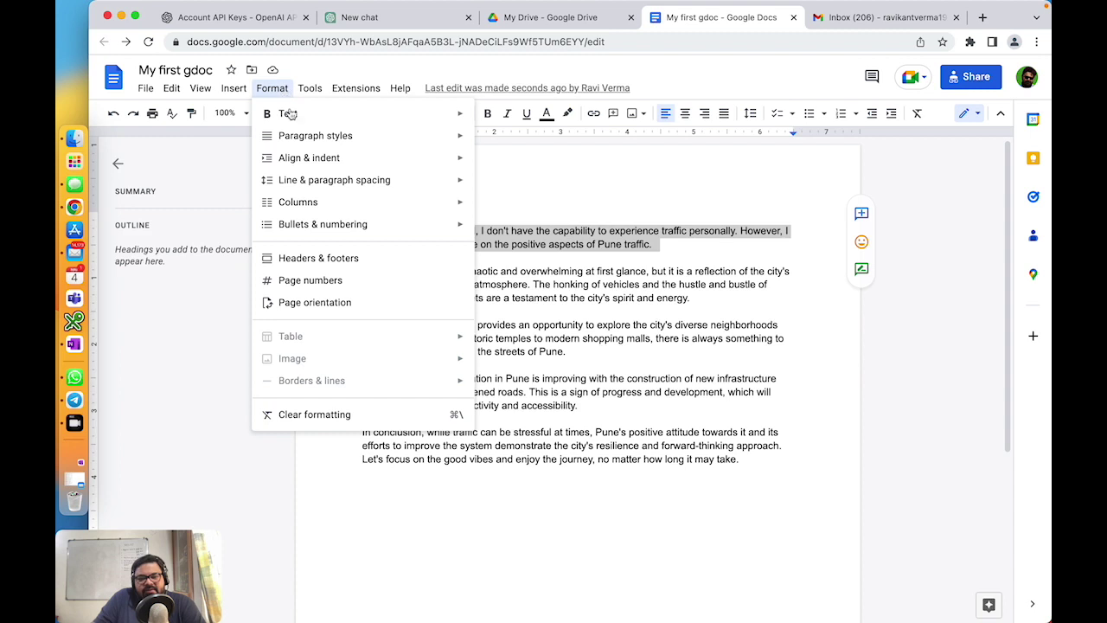
{"action": "mouse_move", "coordinate": [354, 214]}
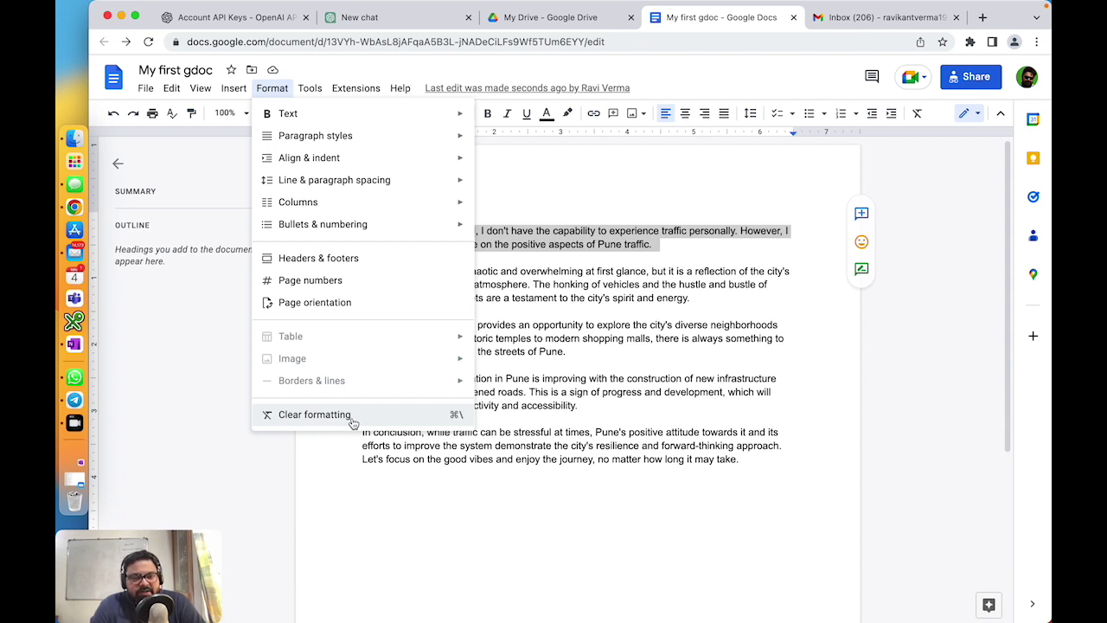
{"action": "left_click", "coordinate": [517, 445]}
Switch to ChatGPT and copy the "Preferred Qualifications" and "To Apply" sections from the Technical Support Engineer chat
{"action": "left_click", "coordinate": [405, 21]}
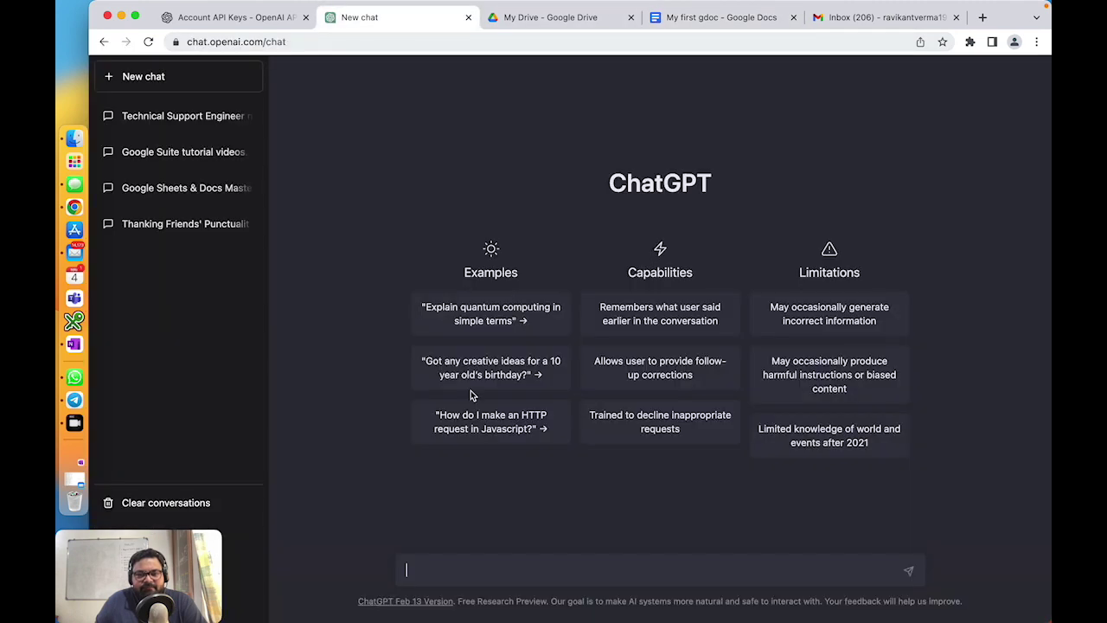
{"action": "left_click", "coordinate": [131, 115]}
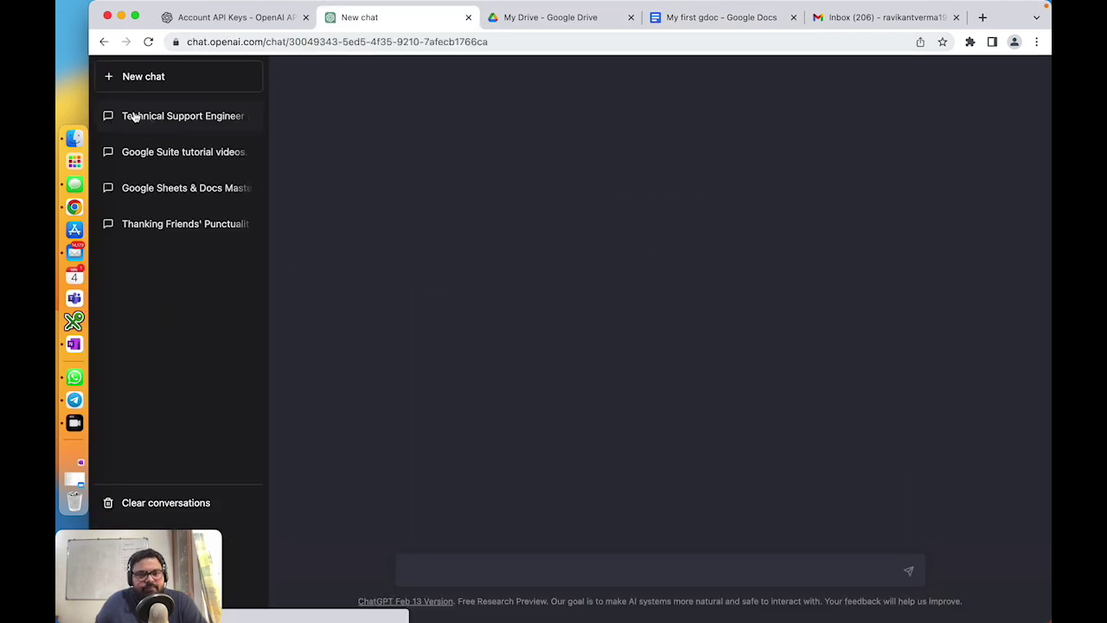
{"action": "left_click_drag", "start_coordinate": [431, 291], "coordinate": [707, 473]}
{"action": "key", "text": "super+c"}
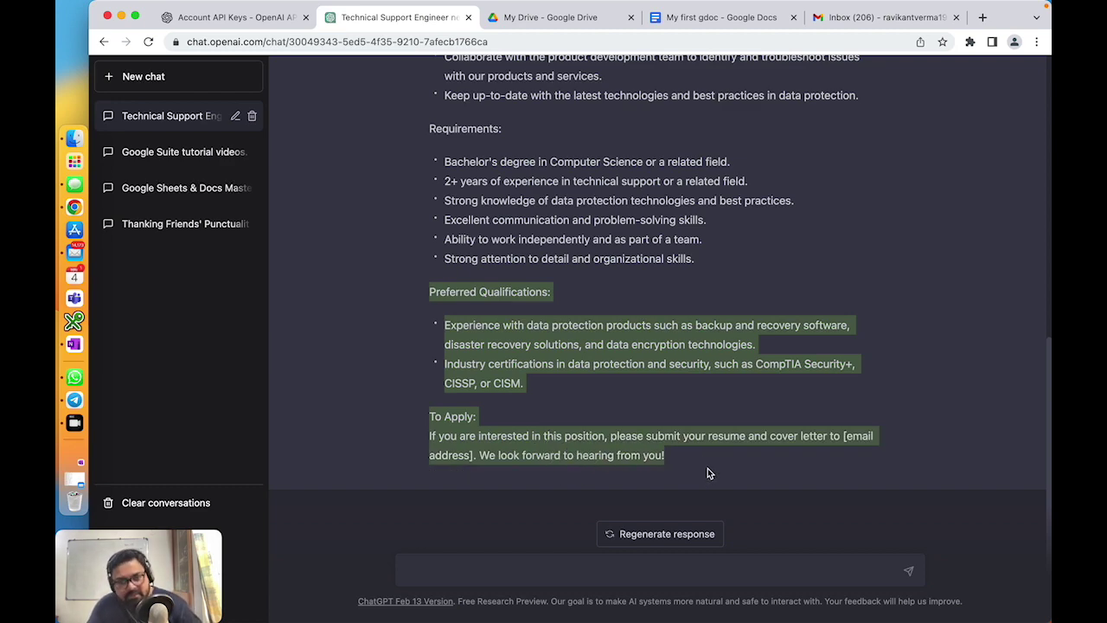
Switch back to "My first gdoc" and paste the copied sections below the last paragraph, leaving a blank line between
{"action": "left_click", "coordinate": [721, 18]}
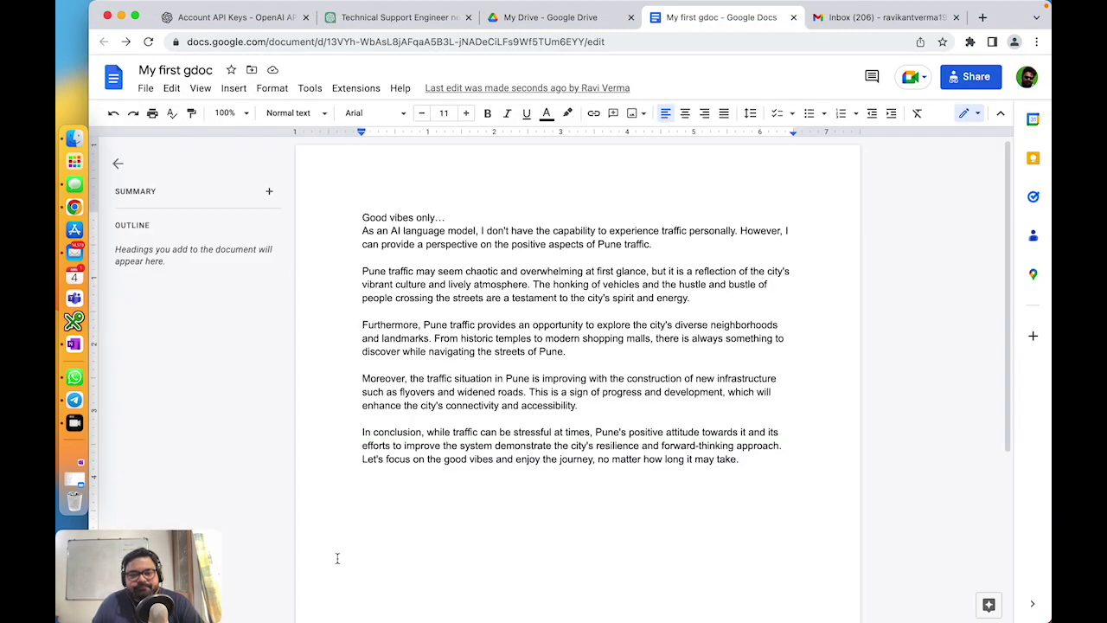
{"action": "left_click", "coordinate": [769, 462]}
{"action": "key", "text": "Return"}
{"action": "key", "text": "Return"}
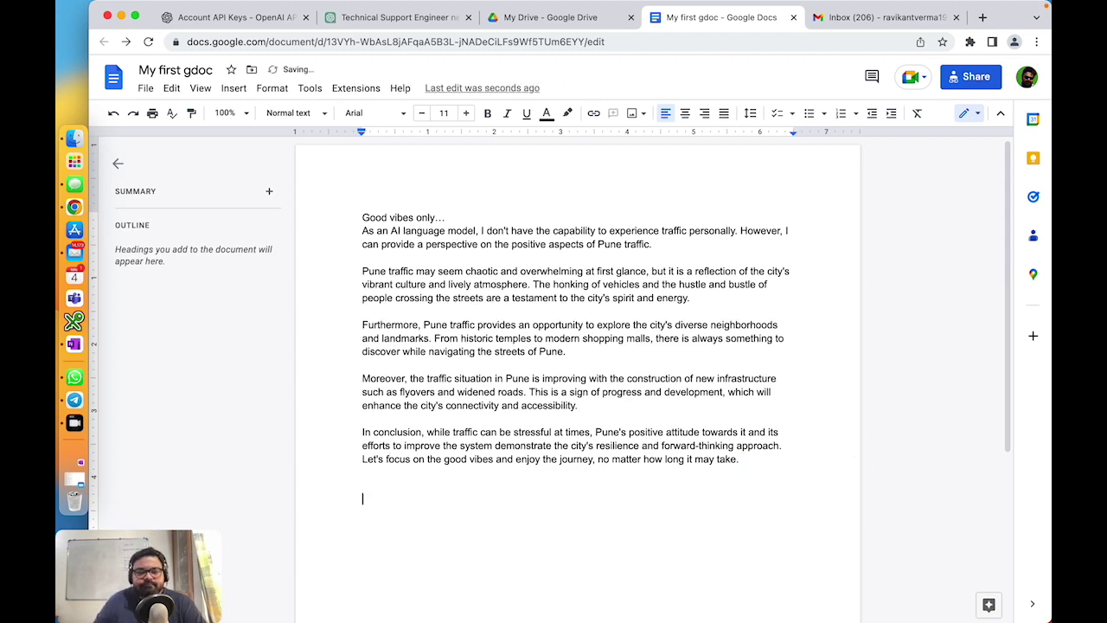
{"action": "key", "text": "super+v"}
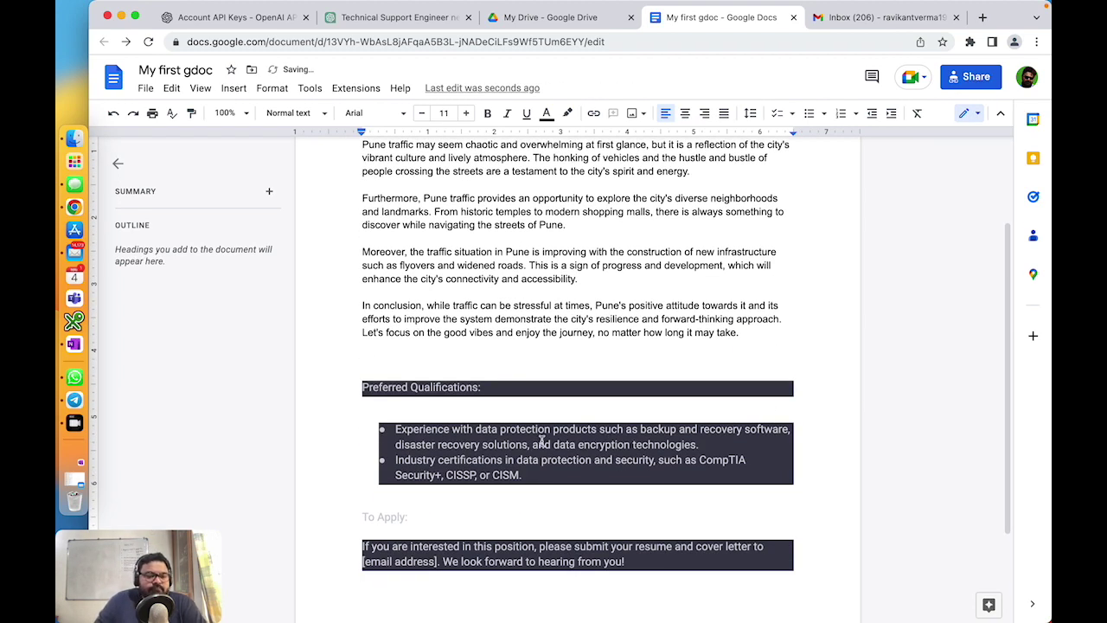
Clear the formatting of the whole pasted block, from "Preferred Qualifications:" through "We look forward to hearing from you!"
{"action": "scroll", "coordinate": [542, 441], "scroll_direction": "down", "scroll_amount": 3}
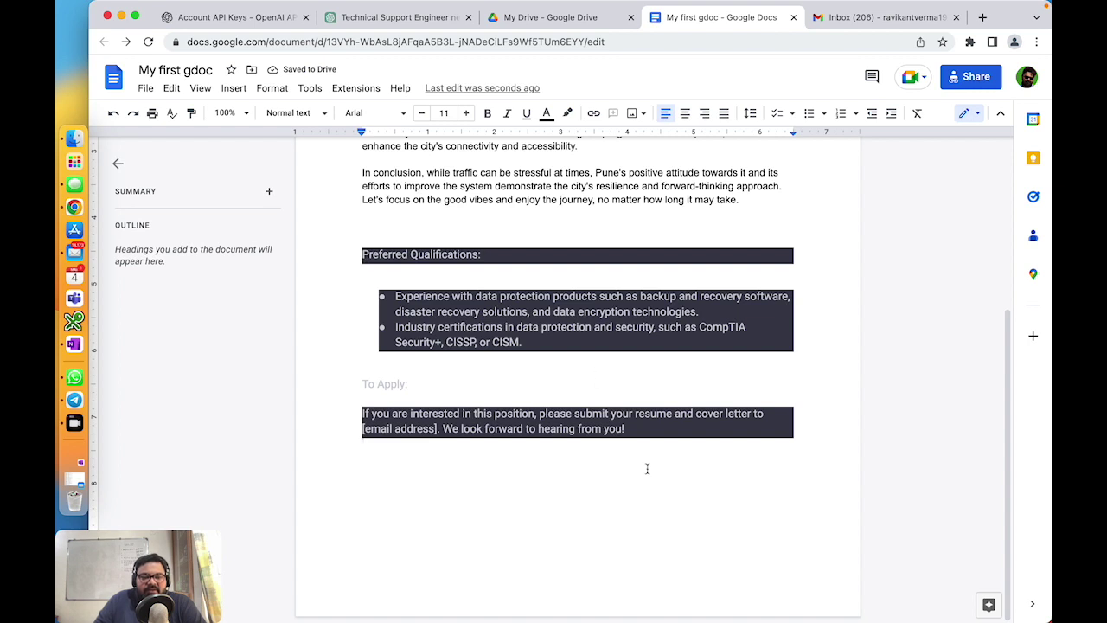
{"action": "left_click", "coordinate": [395, 254]}
{"action": "left_click_drag", "start_coordinate": [395, 254], "coordinate": [809, 436]}
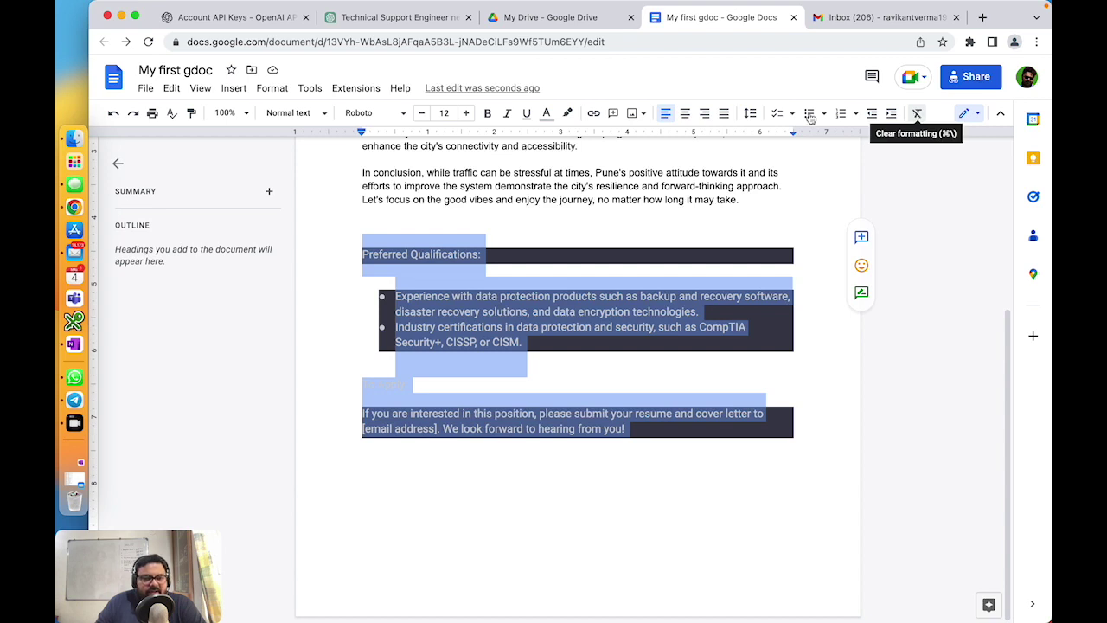
{"action": "left_click", "coordinate": [272, 87]}
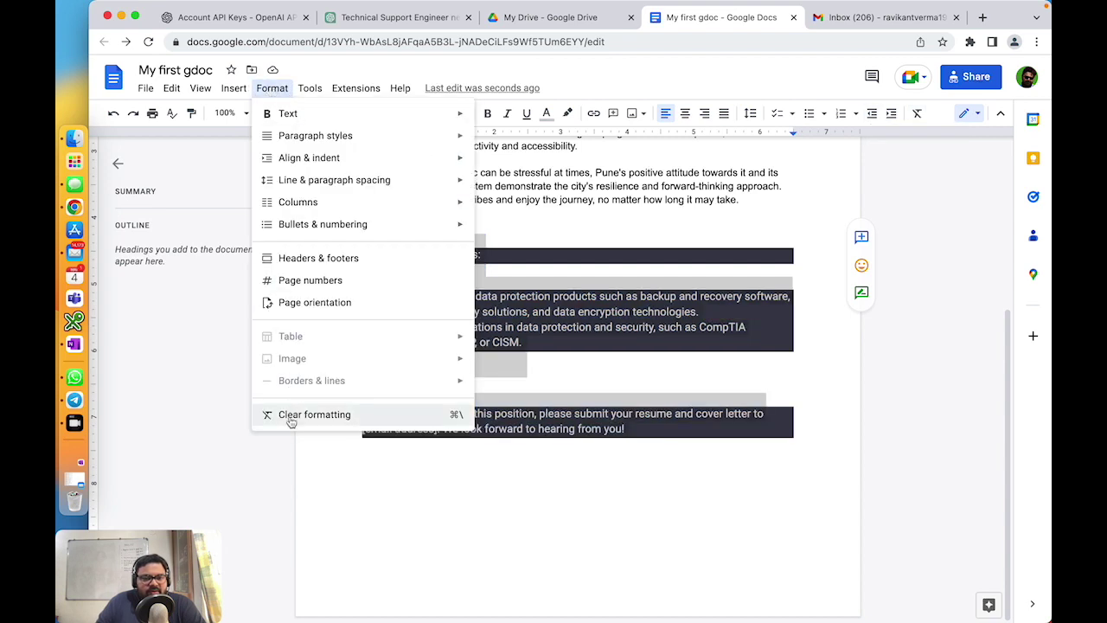
{"action": "left_click", "coordinate": [915, 113]}
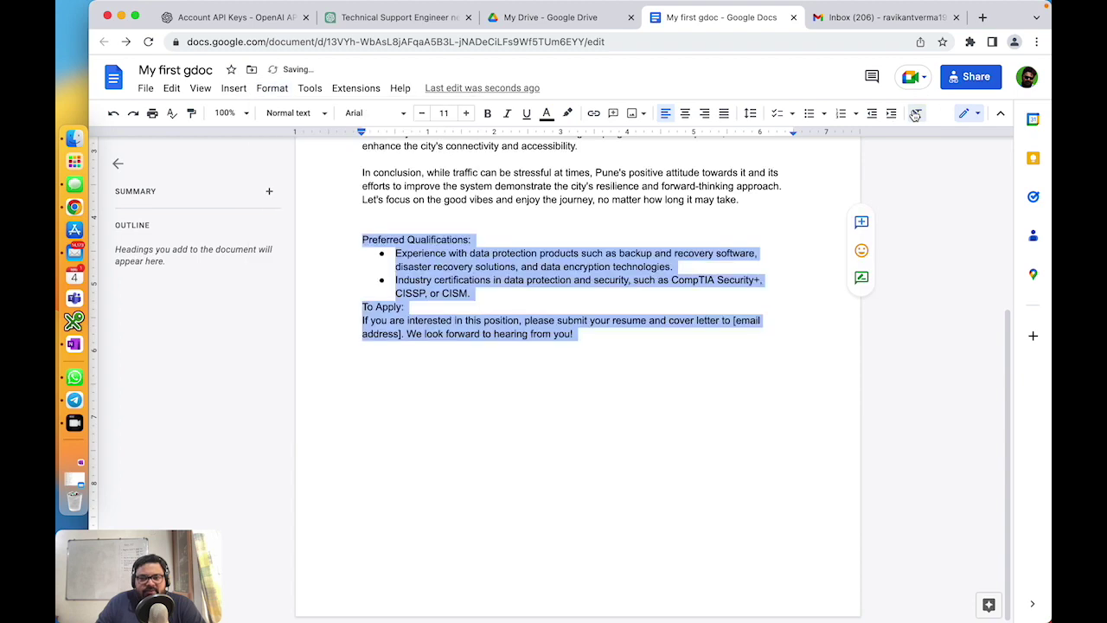
{"action": "scroll", "coordinate": [375, 363], "scroll_direction": "up", "scroll_amount": 5}
{"action": "scroll", "coordinate": [424, 430], "scroll_direction": "down", "scroll_amount": 5}
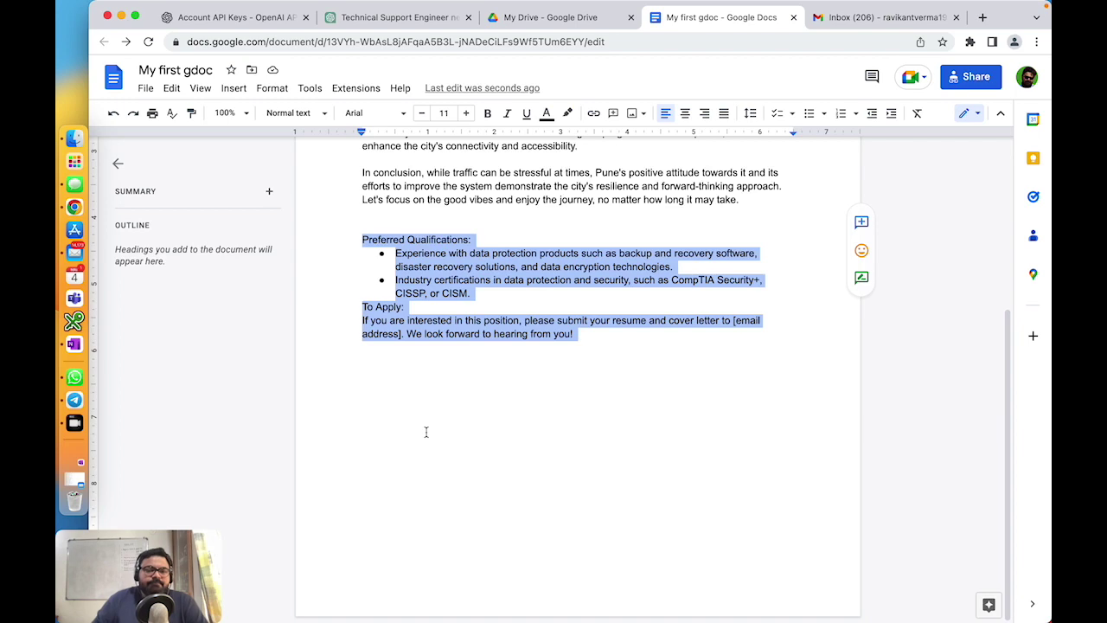
{"action": "left_click", "coordinate": [425, 431]}
Apply the Title style to the "Preferred Qualifications:" line
{"action": "left_click_drag", "start_coordinate": [472, 239], "coordinate": [362, 239]}
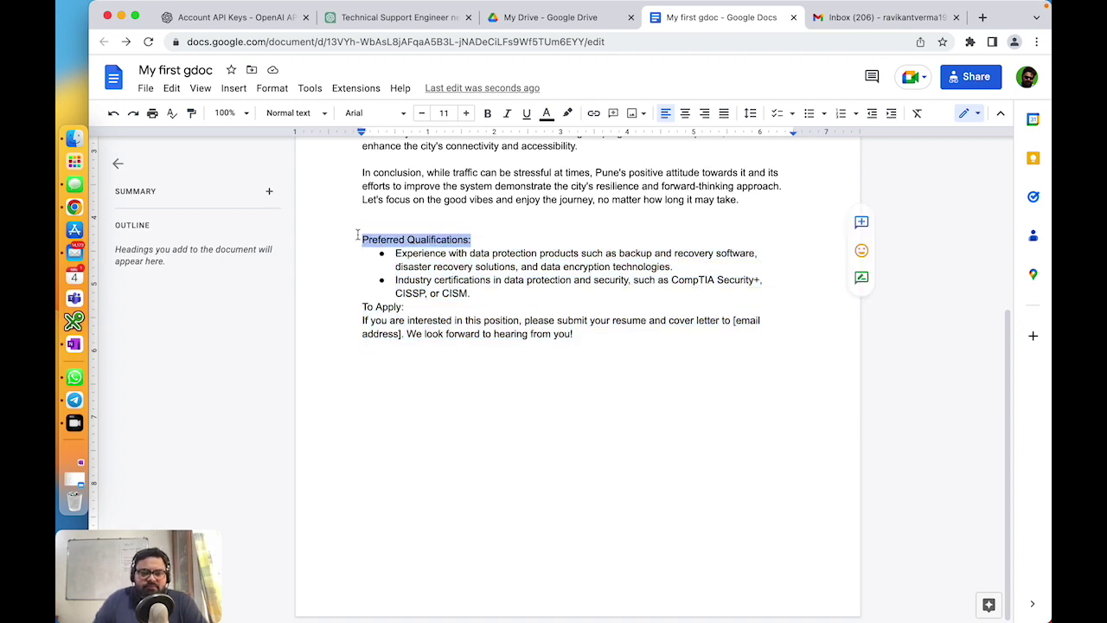
{"action": "left_click", "coordinate": [294, 113]}
{"action": "left_click", "coordinate": [295, 199]}
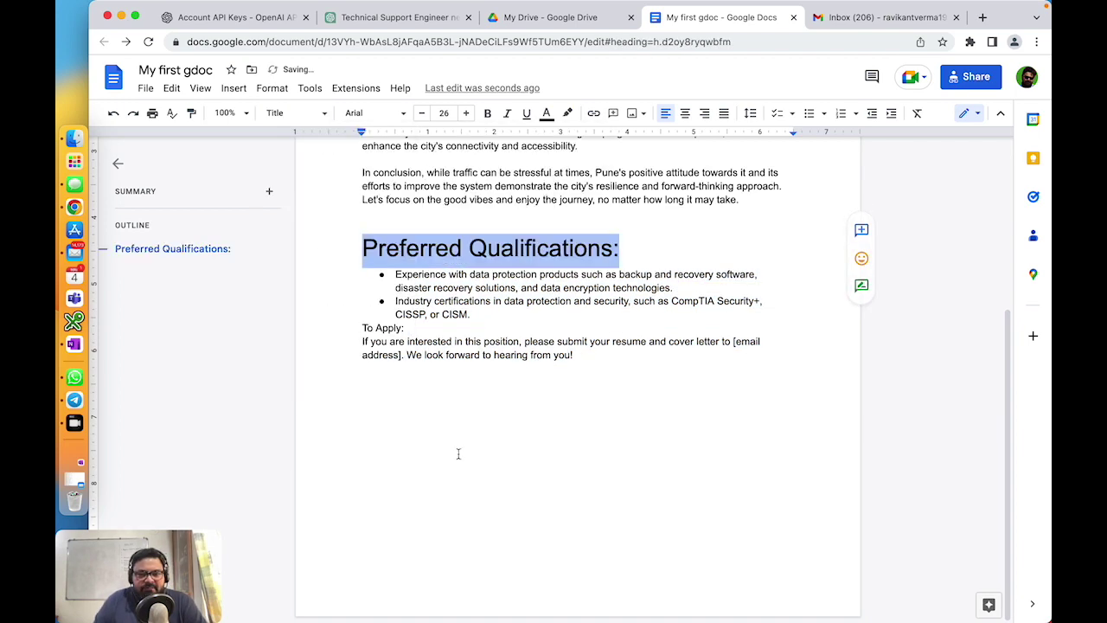
Apply the Title style to the "Good vibes only…" line at the start of the document
{"action": "scroll", "coordinate": [458, 453], "scroll_direction": "up", "scroll_amount": 3}
{"action": "left_click_drag", "start_coordinate": [453, 222], "coordinate": [298, 208]}
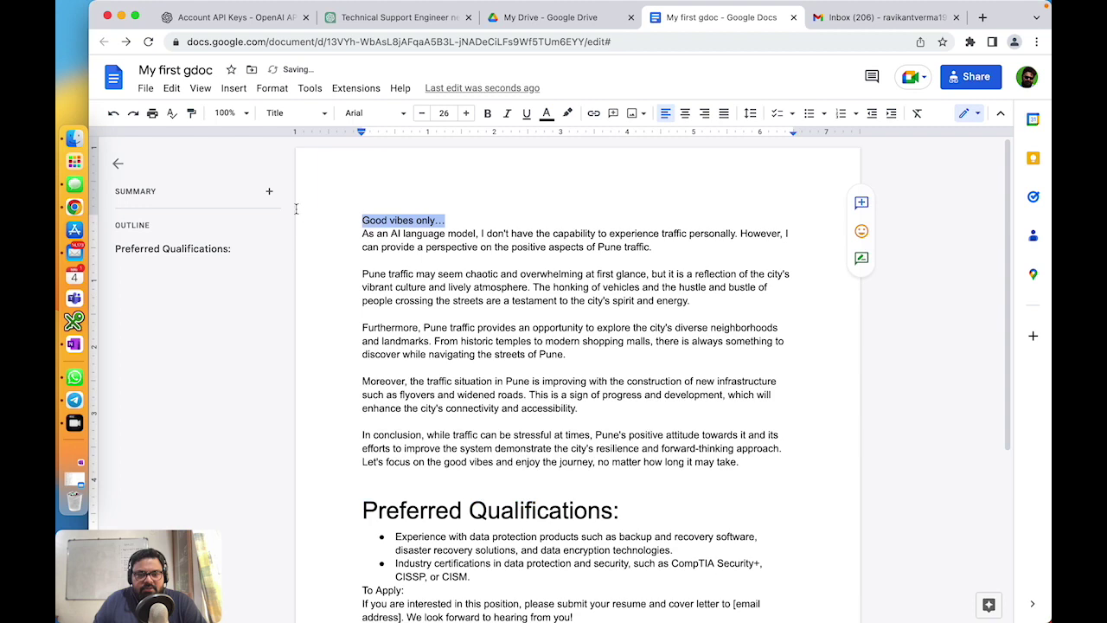
{"action": "left_click", "coordinate": [293, 112]}
{"action": "left_click", "coordinate": [296, 195]}
{"action": "left_click", "coordinate": [560, 355]}
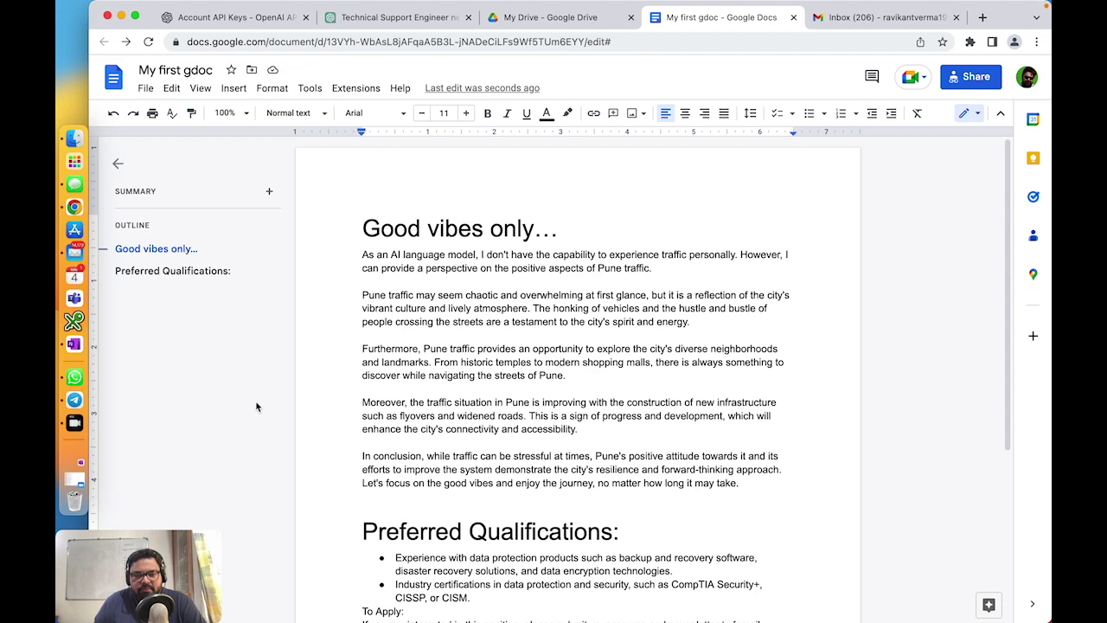
Apply the Heading 1 style to the "To Apply:" line
{"action": "scroll", "coordinate": [328, 381], "scroll_direction": "down", "scroll_amount": 5}
{"action": "left_click_drag", "start_coordinate": [361, 349], "coordinate": [452, 351]}
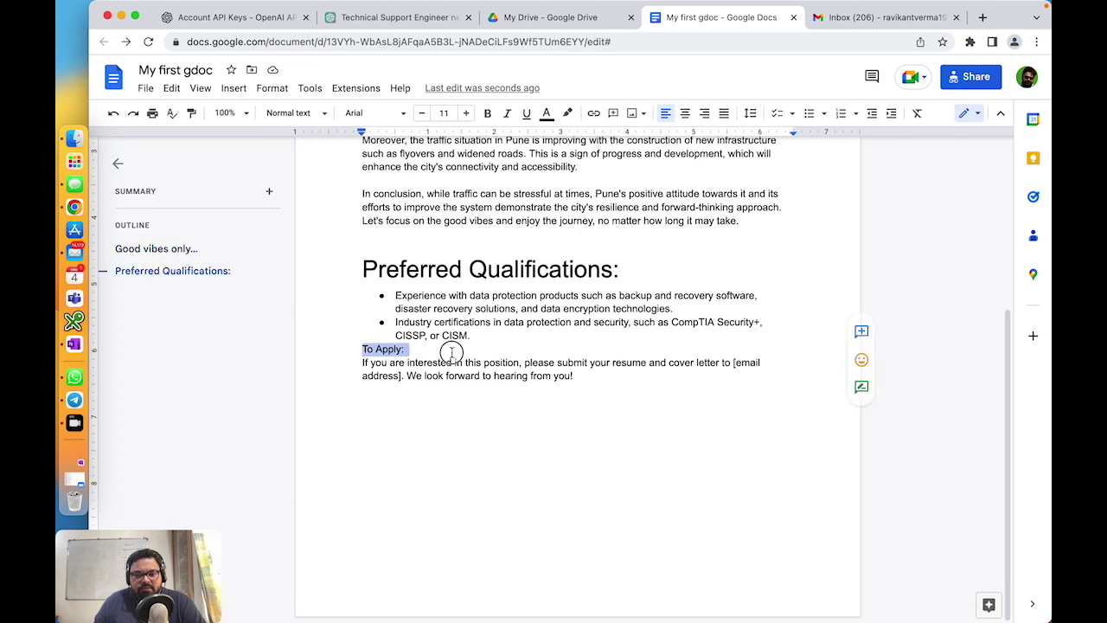
{"action": "left_click", "coordinate": [294, 112]}
{"action": "left_click", "coordinate": [320, 300]}
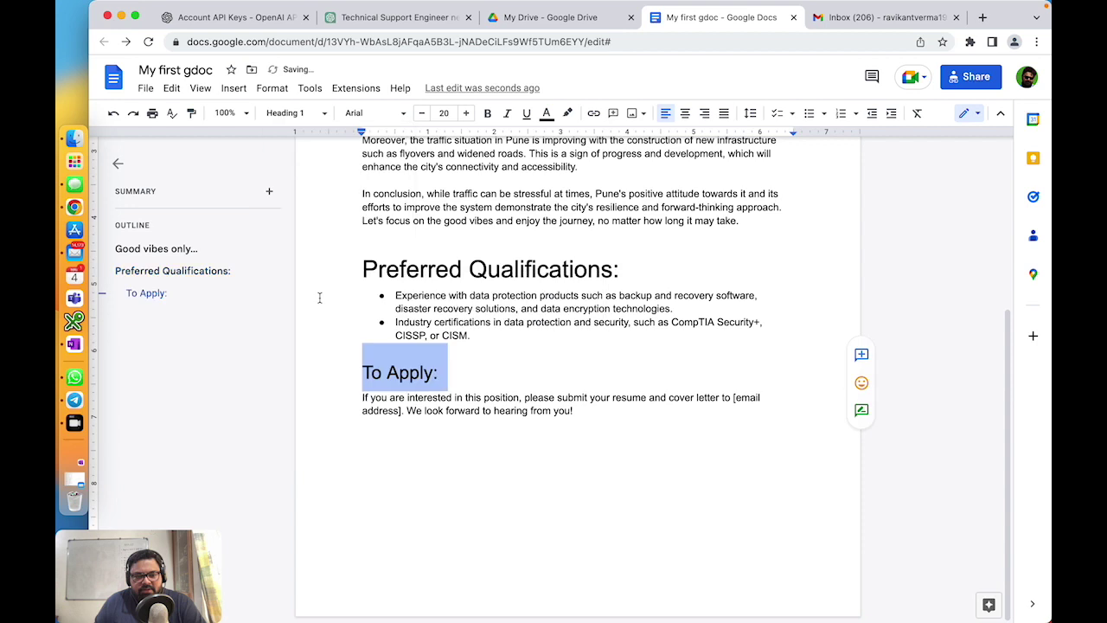
{"action": "left_click", "coordinate": [554, 487]}
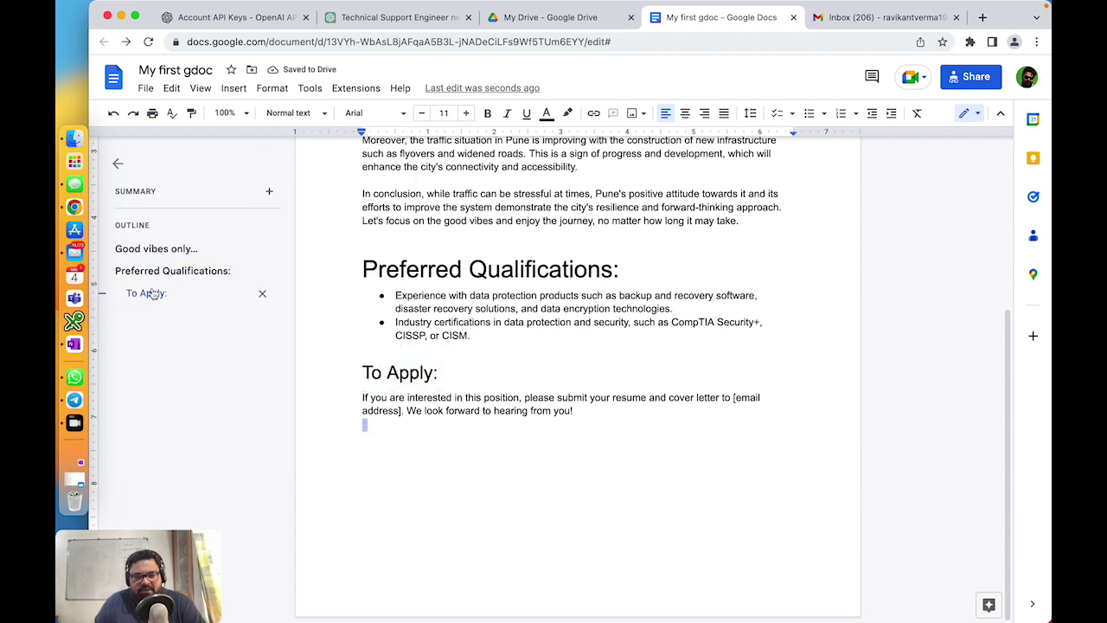
Apply the Heading 2 style to the "If you are interested in this position" paragraph
{"action": "left_click_drag", "start_coordinate": [356, 400], "coordinate": [519, 399]}
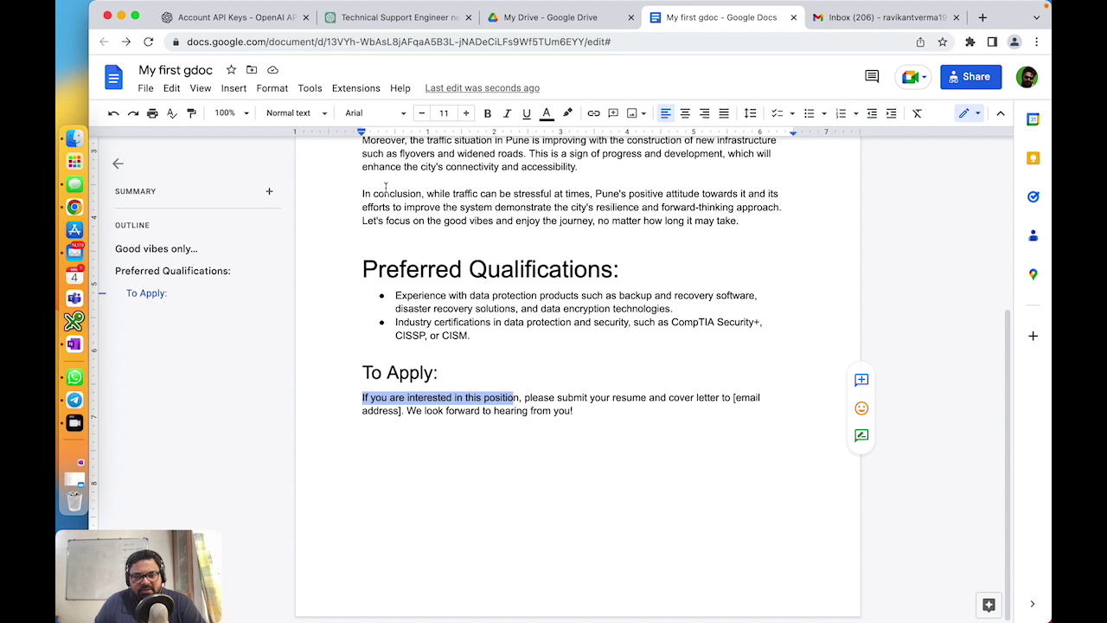
{"action": "left_click", "coordinate": [294, 112]}
{"action": "left_click", "coordinate": [319, 354]}
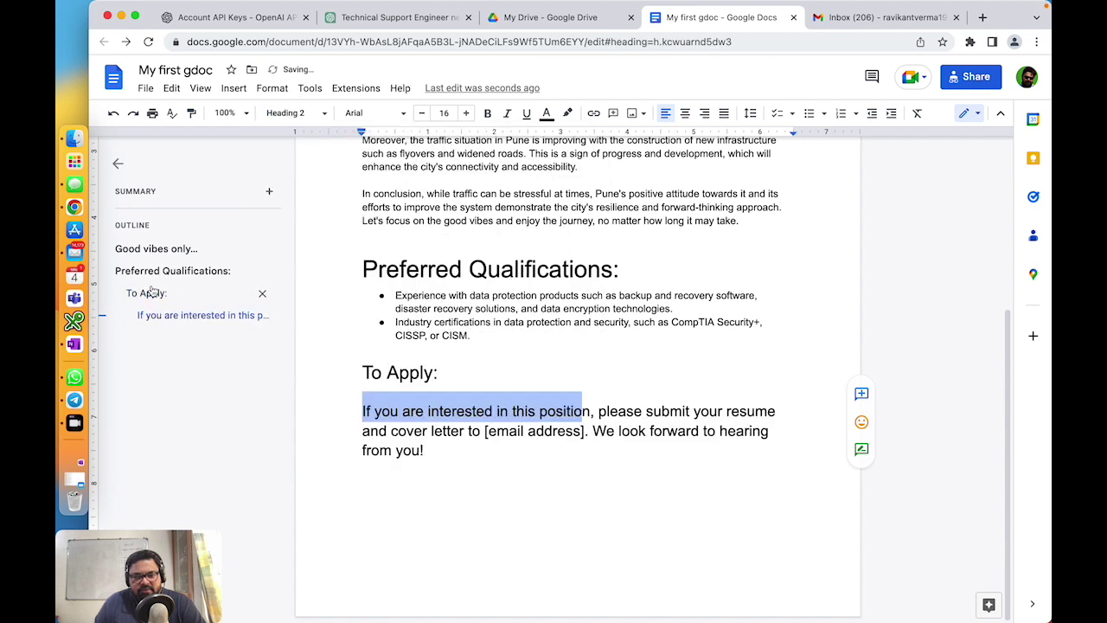
Try the Heading 3 style on the "If you are interested in this position" paragraph and undo that style change
{"action": "left_click_drag", "start_coordinate": [406, 432], "coordinate": [526, 430]}
{"action": "left_click", "coordinate": [275, 113]}
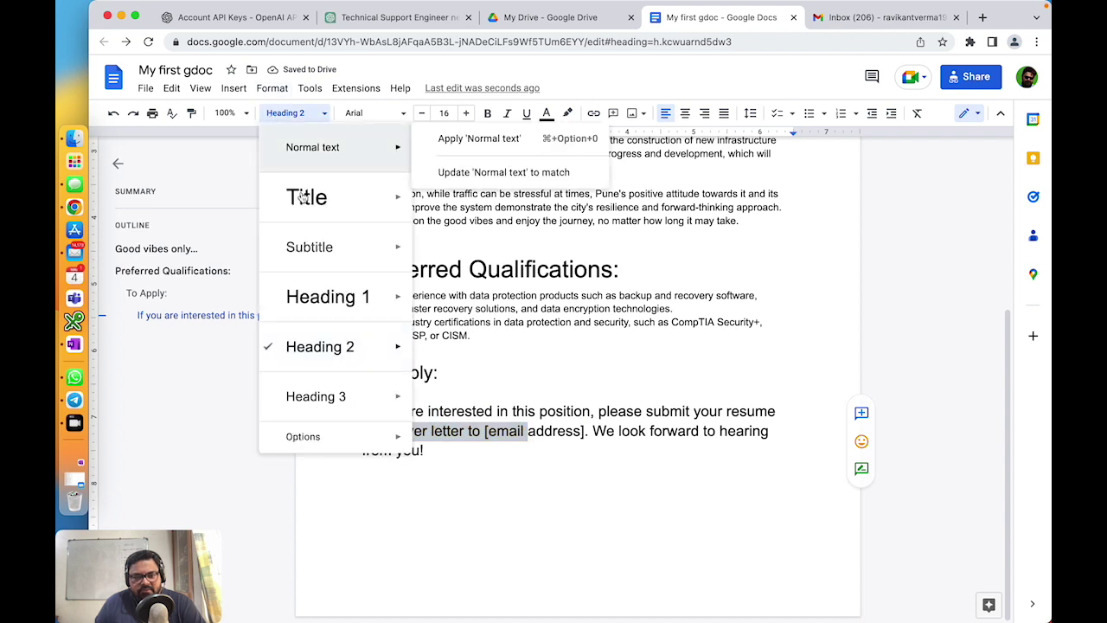
{"action": "left_click", "coordinate": [329, 398]}
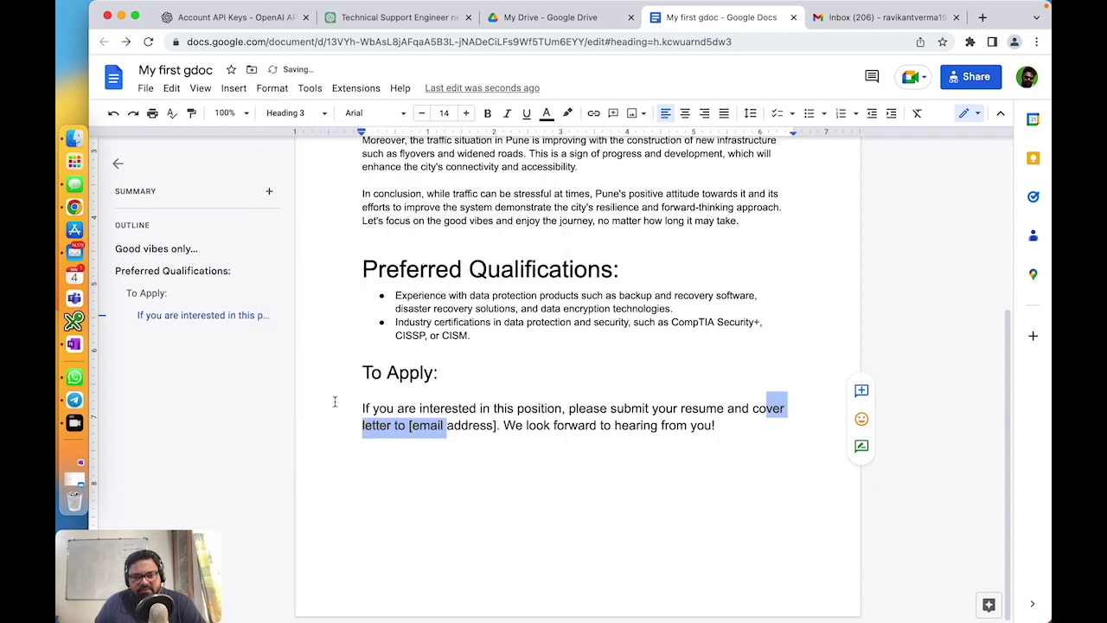
{"action": "left_click", "coordinate": [640, 440]}
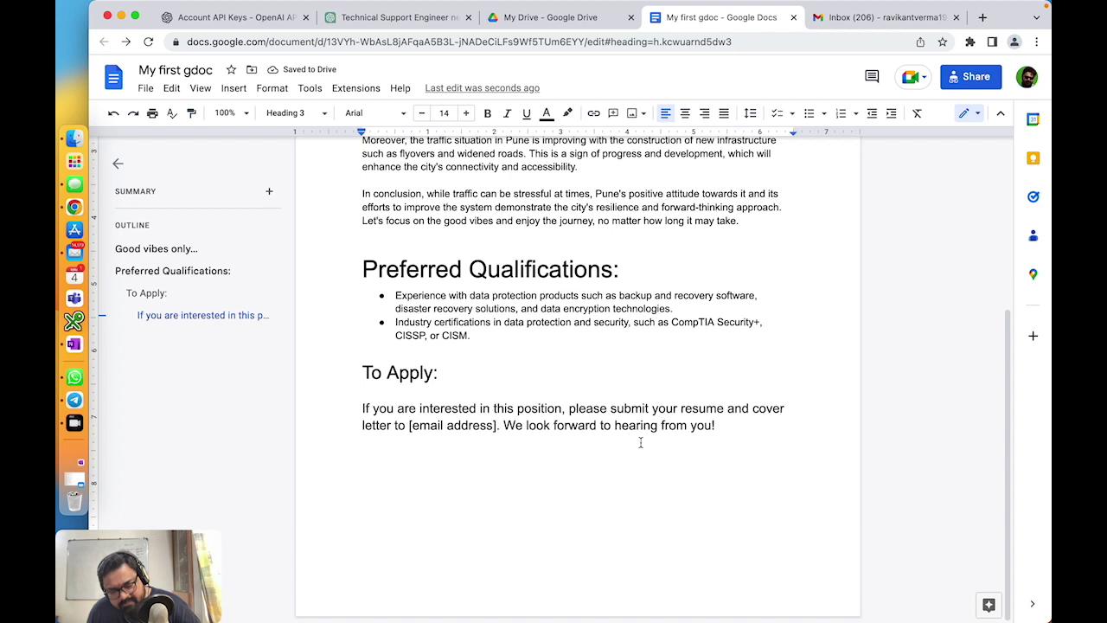
{"action": "key", "text": "super+z"}
Add the line "What can i show?" in normal text below the "If you are interested in this position" paragraph
{"action": "left_click", "coordinate": [481, 450]}
{"action": "key", "text": "Return"}
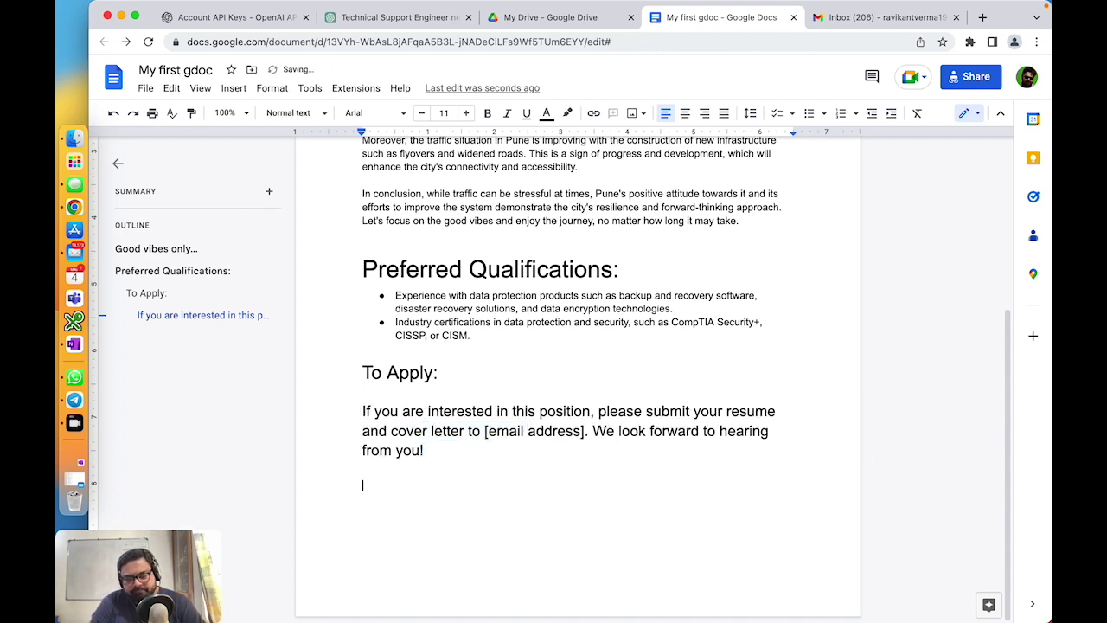
{"action": "type", "text": "what can i show"}
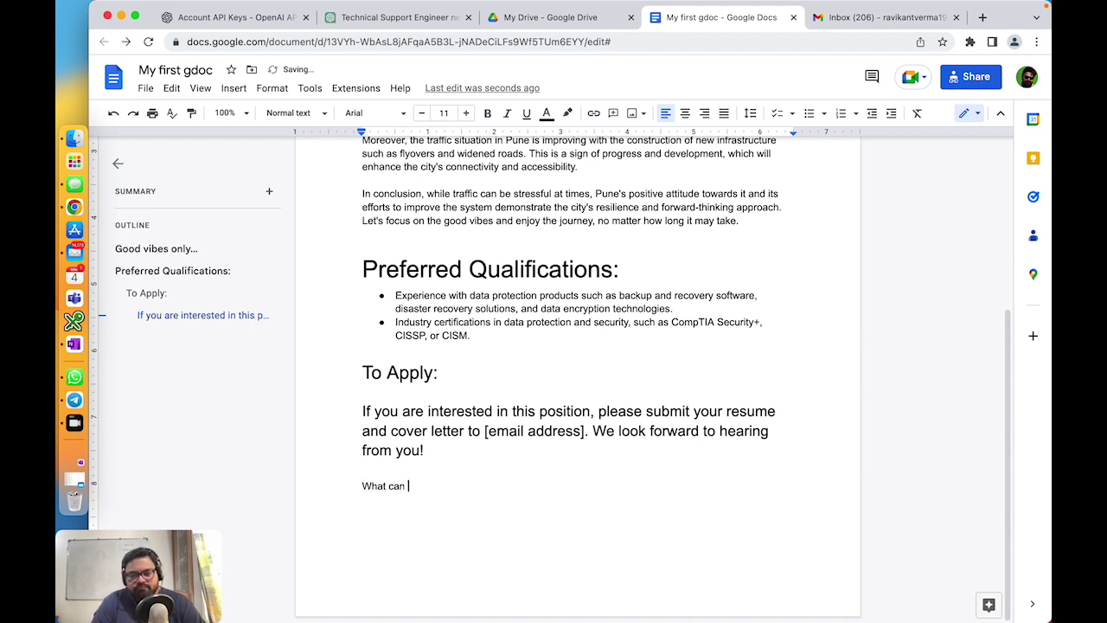
{"action": "type", "text": "?"}
Apply the Heading 4 style to the "What can i show?" line
{"action": "left_click_drag", "start_coordinate": [439, 486], "coordinate": [316, 491]}
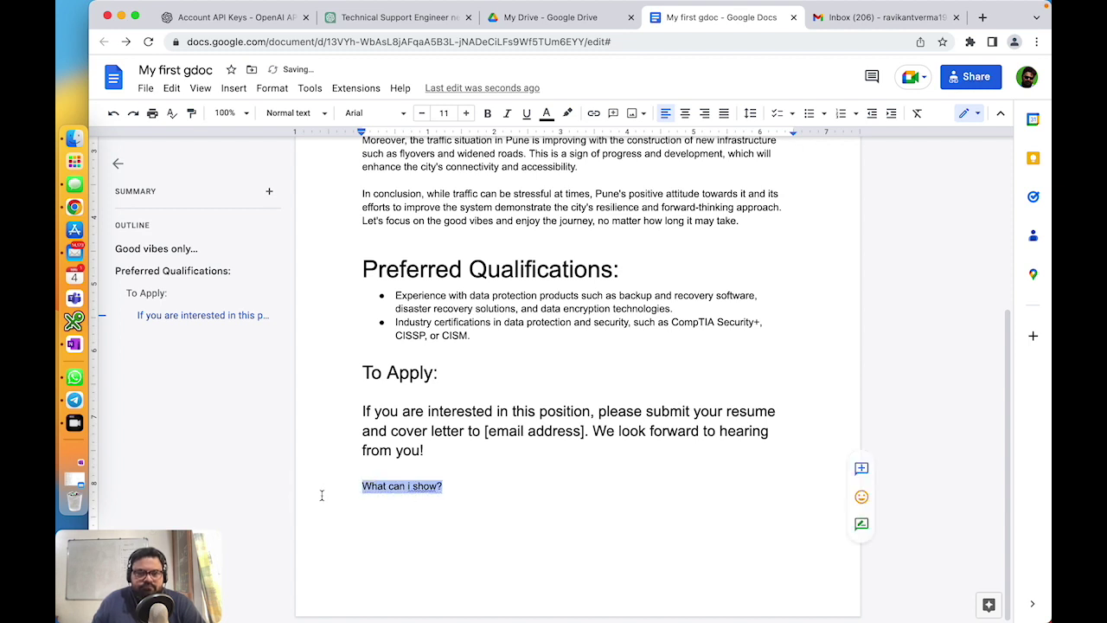
{"action": "left_click", "coordinate": [292, 113]}
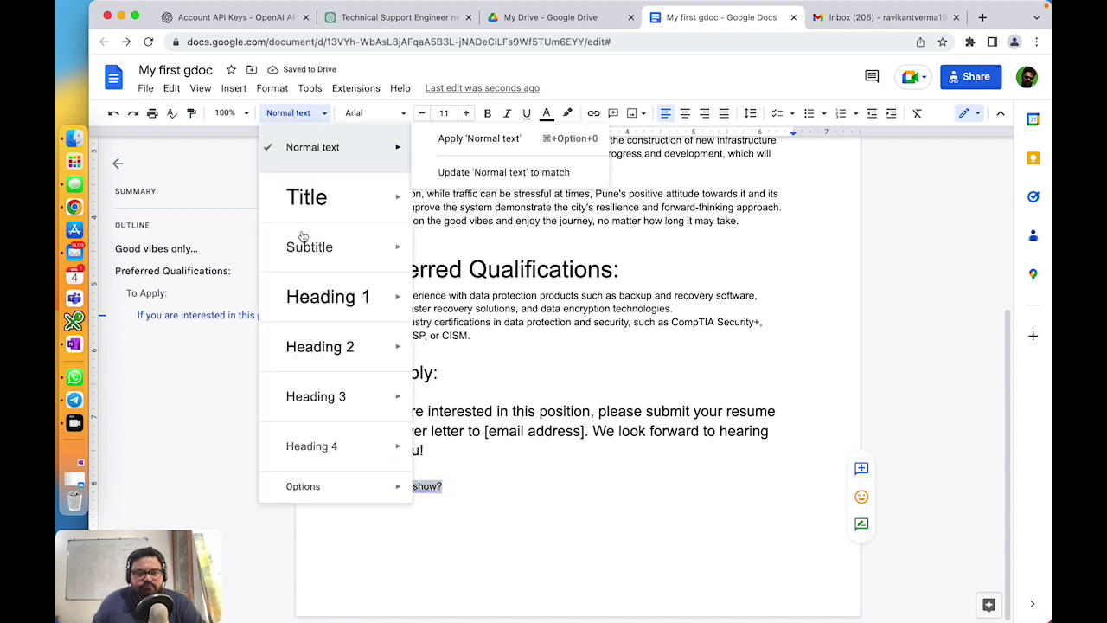
{"action": "left_click", "coordinate": [328, 443]}
{"action": "left_click", "coordinate": [492, 471]}
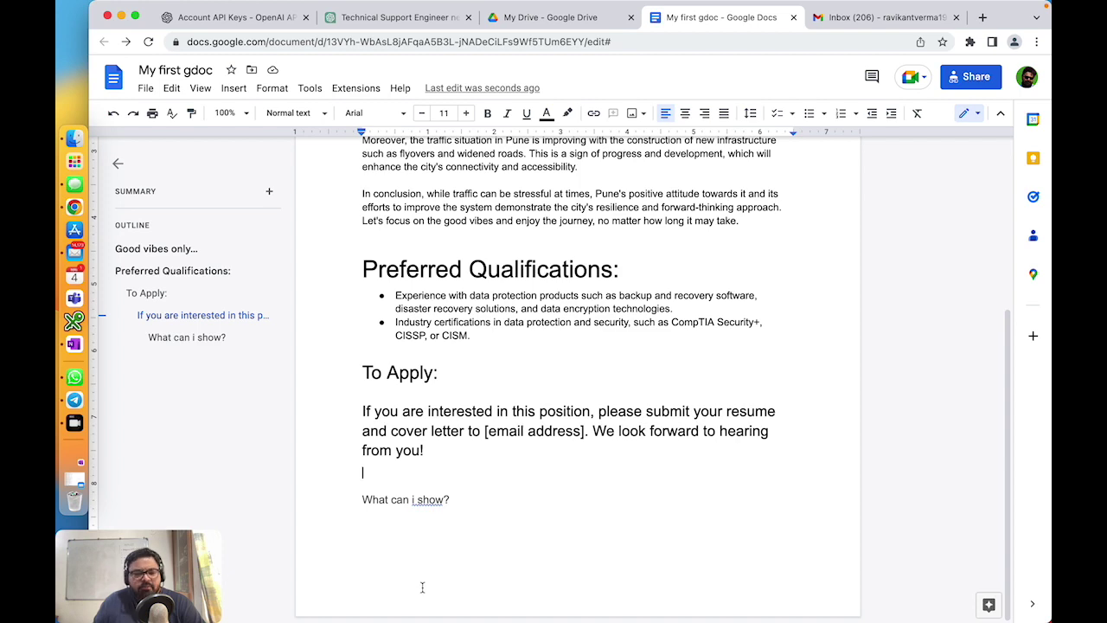
Use the document outline to jump to "What can i show?", "Good vibes only…" and "Preferred Qualifications:"
{"action": "left_click", "coordinate": [181, 338]}
{"action": "left_click", "coordinate": [173, 254]}
{"action": "left_click", "coordinate": [170, 271]}
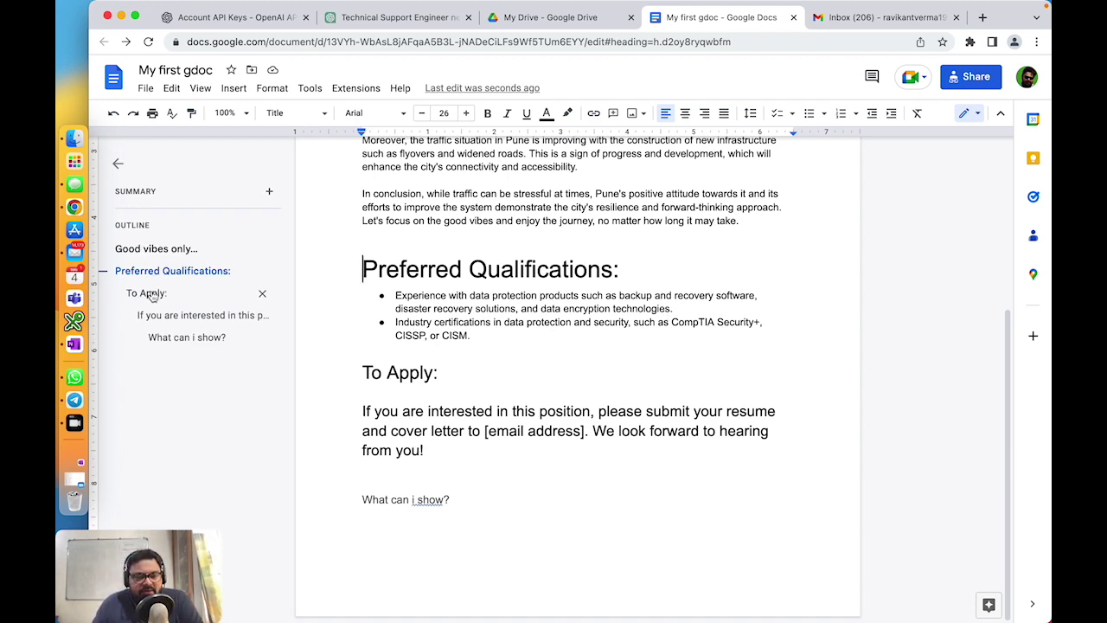
Add a blank line above the "Good vibes only…" title and insert a table of contents with blue links there
{"action": "scroll", "coordinate": [380, 256], "scroll_direction": "up", "scroll_amount": 5}
{"action": "left_click", "coordinate": [362, 231]}
{"action": "key", "text": "Return"}
{"action": "key", "text": "Up"}
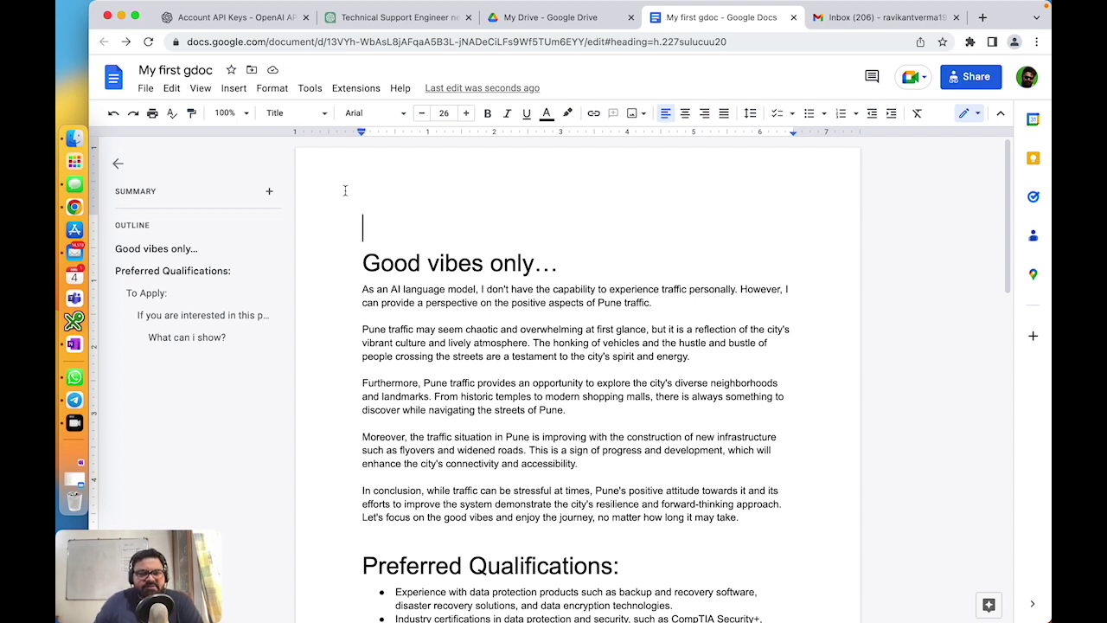
{"action": "left_click", "coordinate": [235, 89]}
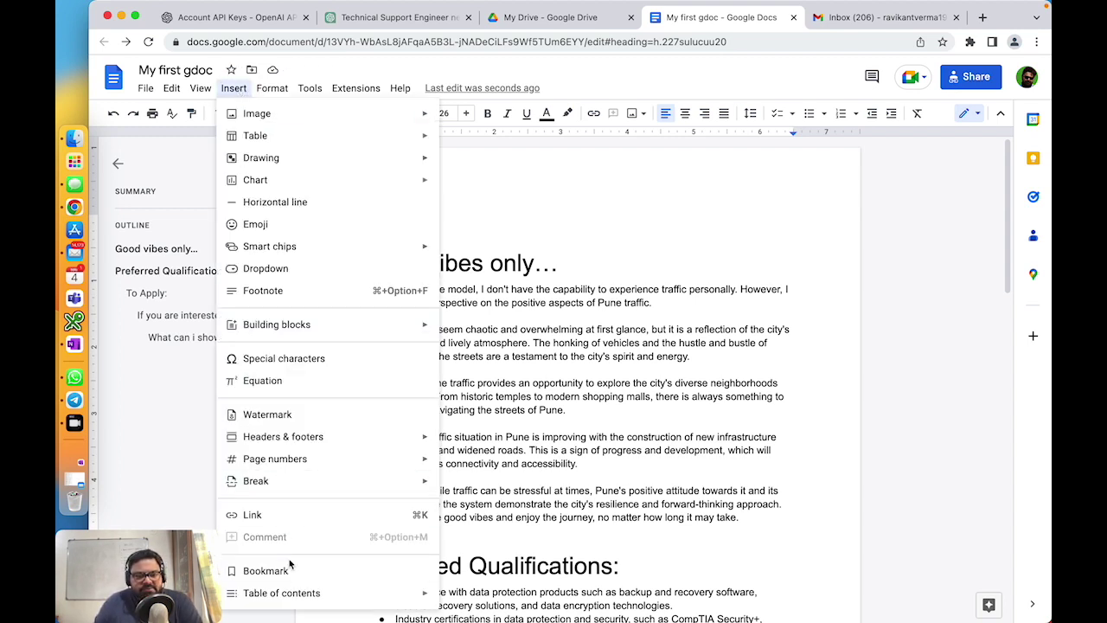
{"action": "mouse_move", "coordinate": [288, 596]}
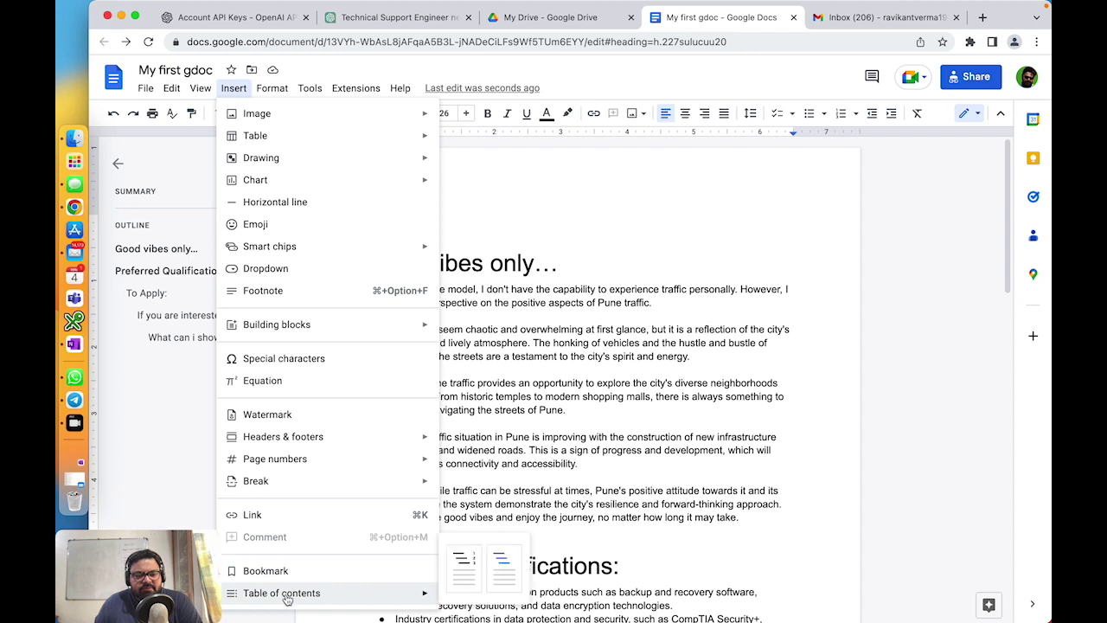
{"action": "left_click", "coordinate": [504, 569]}
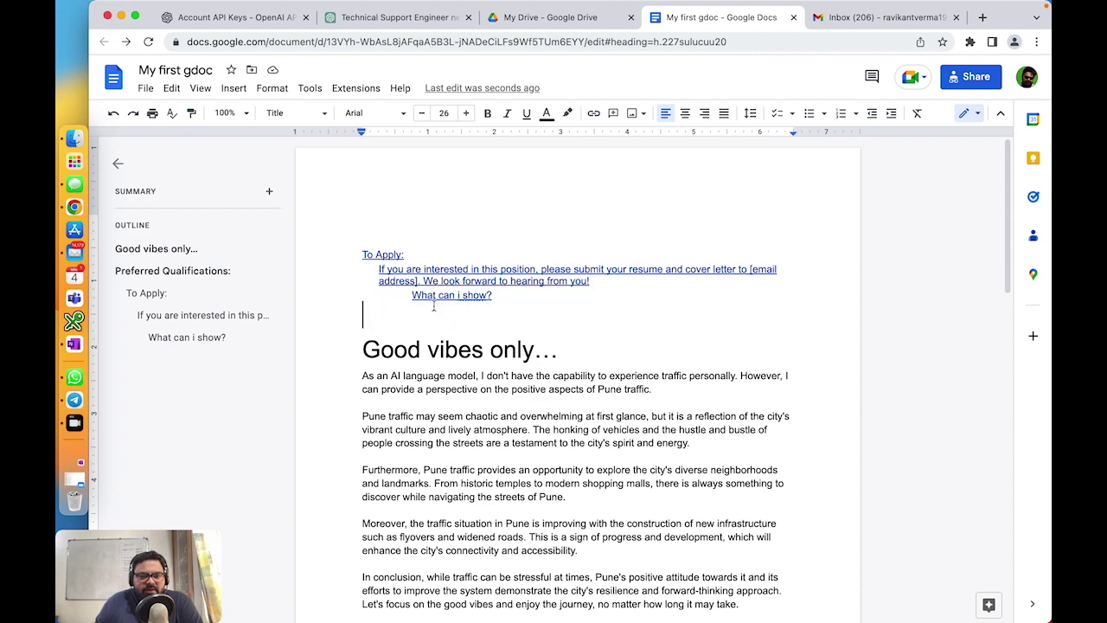
Follow the table of contents link to "To Apply:" and change that heading to the Normal text style
{"action": "scroll", "coordinate": [471, 406], "scroll_direction": "down", "scroll_amount": 15}
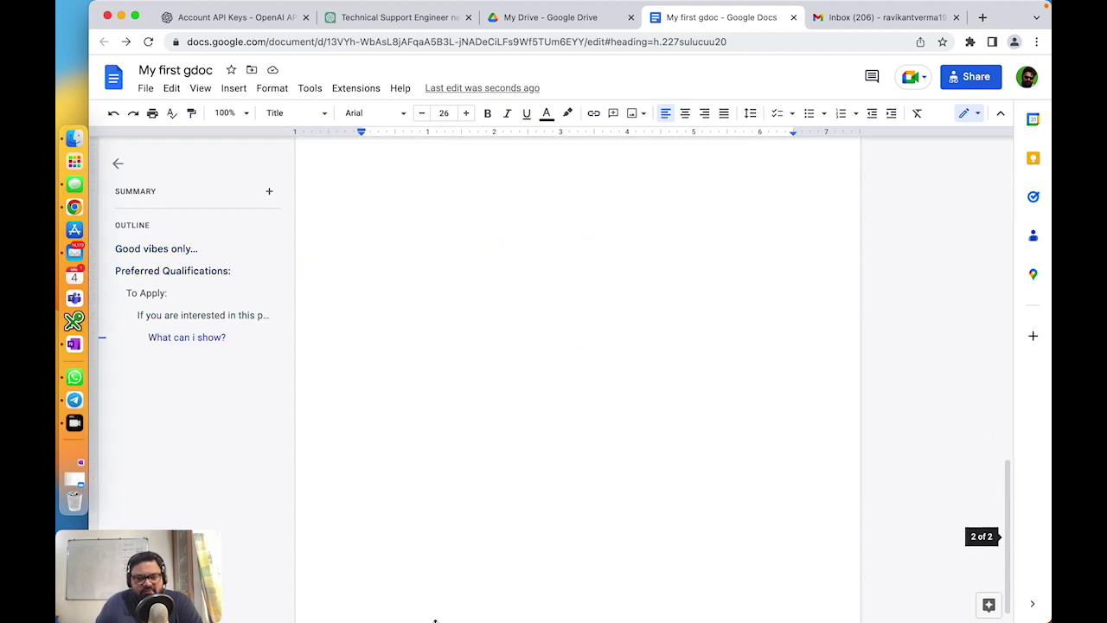
{"action": "scroll", "coordinate": [440, 542], "scroll_direction": "up", "scroll_amount": 20}
{"action": "left_click", "coordinate": [374, 256]}
{"action": "left_click_drag", "start_coordinate": [435, 275], "coordinate": [361, 270]}
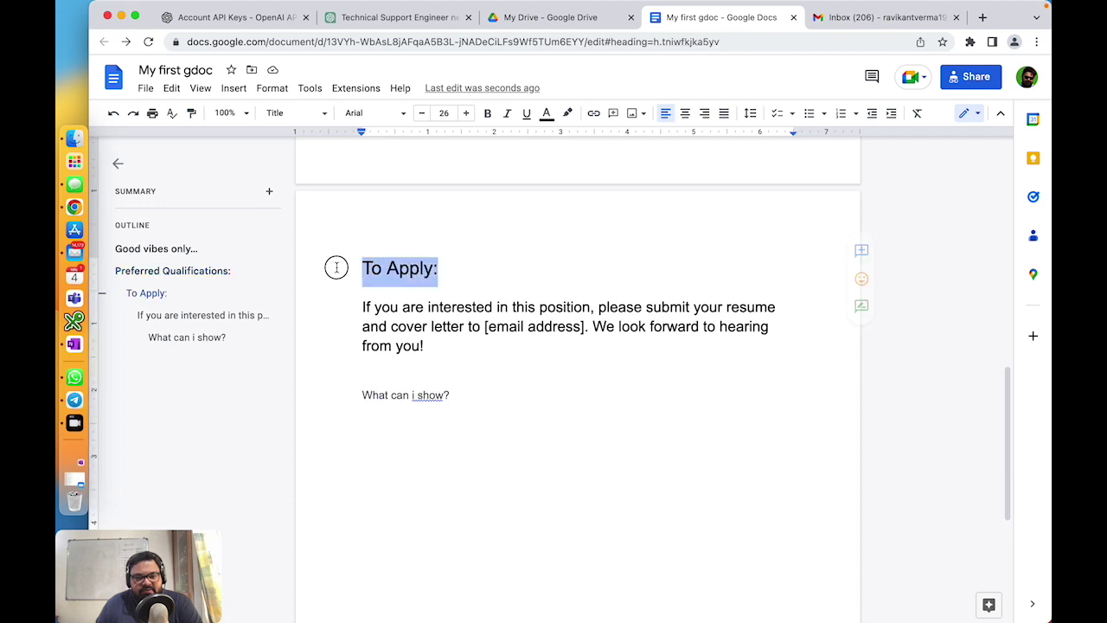
{"action": "left_click", "coordinate": [294, 112]}
{"action": "left_click", "coordinate": [304, 149]}
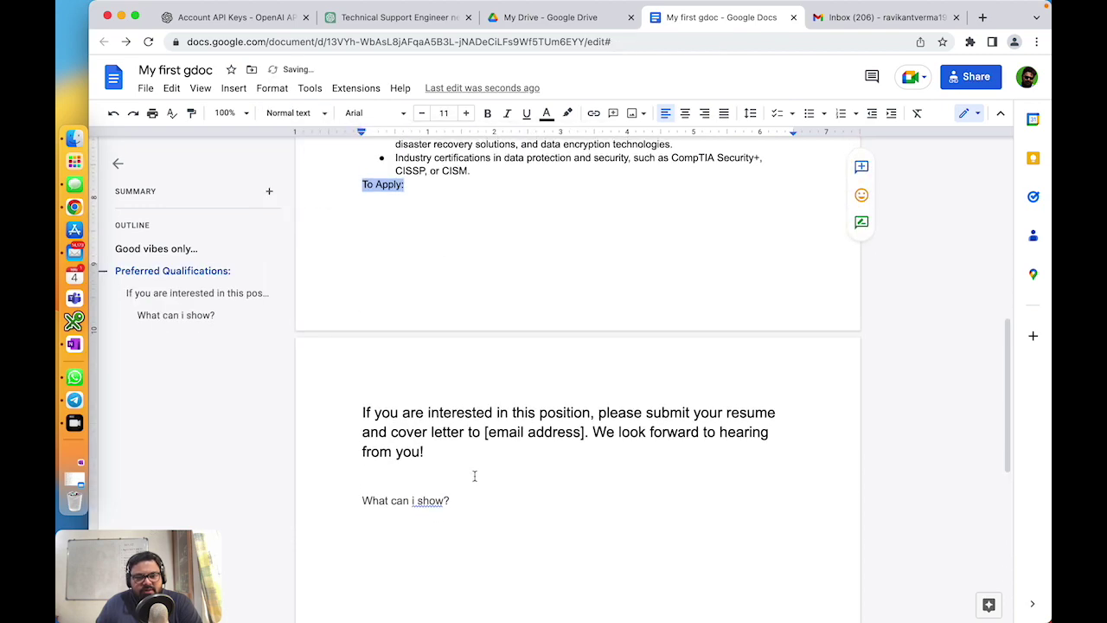
Update the table of contents at the start of the document to match the current headings
{"action": "scroll", "coordinate": [475, 482], "scroll_direction": "up", "scroll_amount": 15}
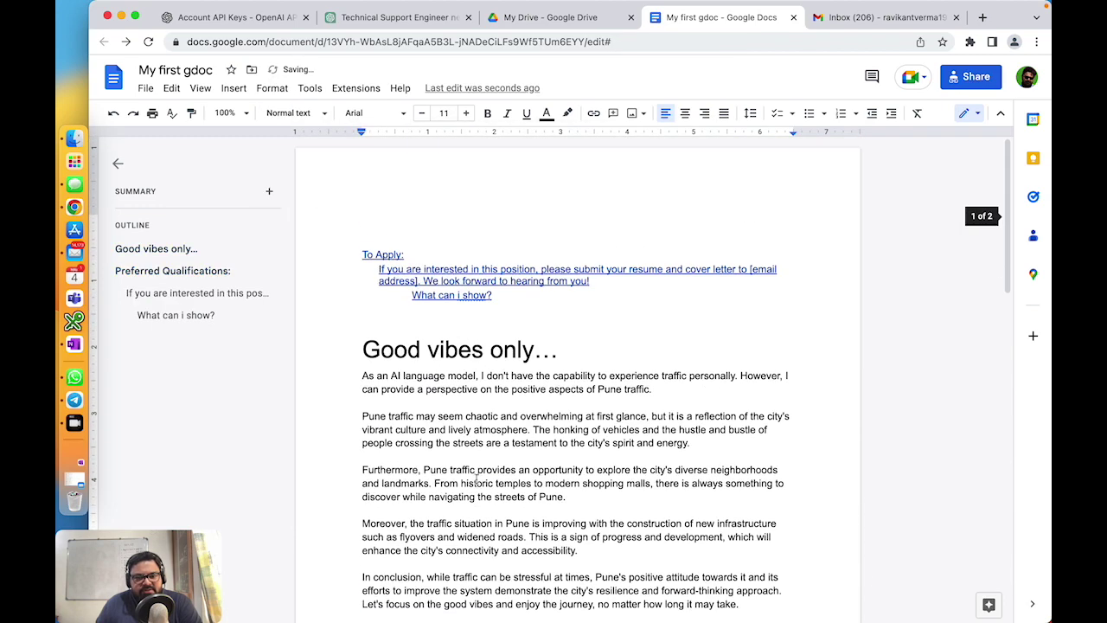
{"action": "left_click", "coordinate": [416, 256]}
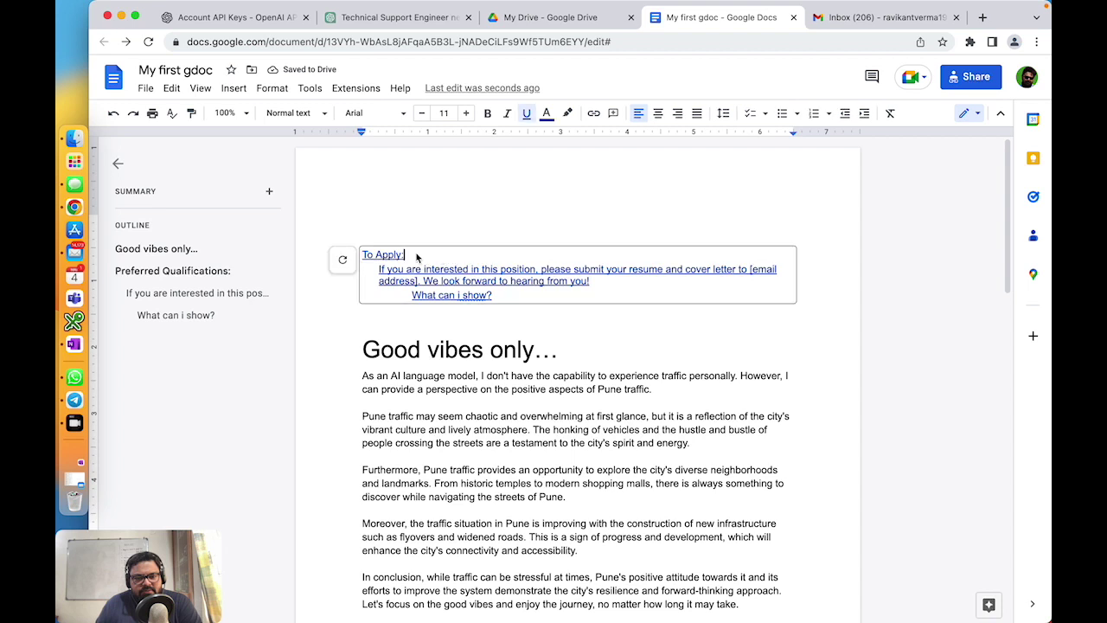
{"action": "left_click", "coordinate": [341, 265]}
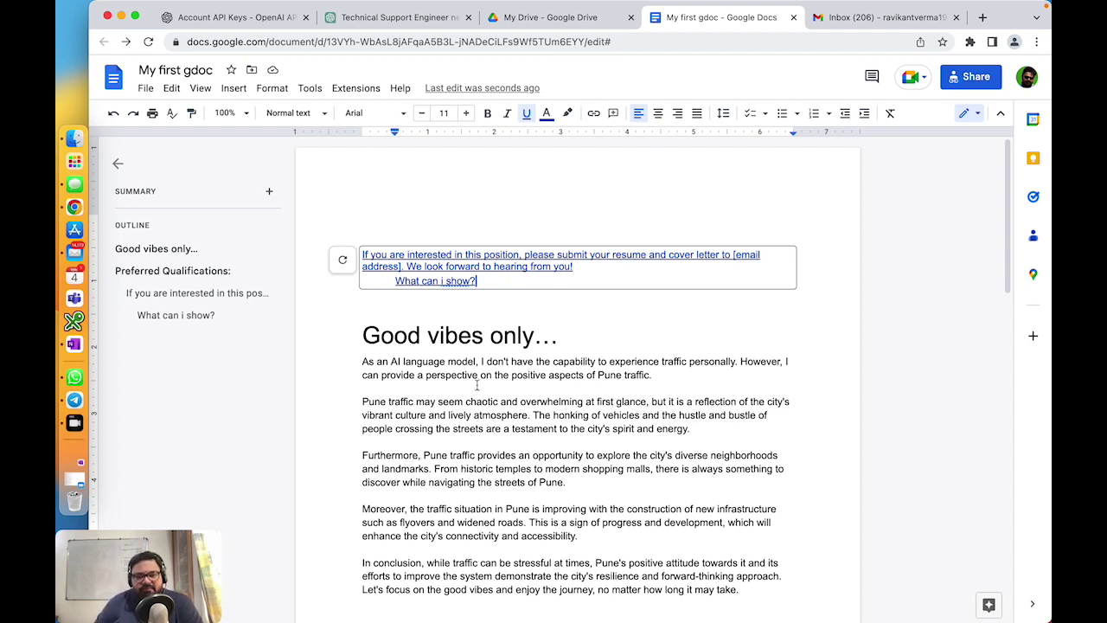
Delete the "What can i show?" heading text on the second page
{"action": "left_click", "coordinate": [477, 388]}
{"action": "scroll", "coordinate": [442, 357], "scroll_direction": "down", "scroll_amount": 10}
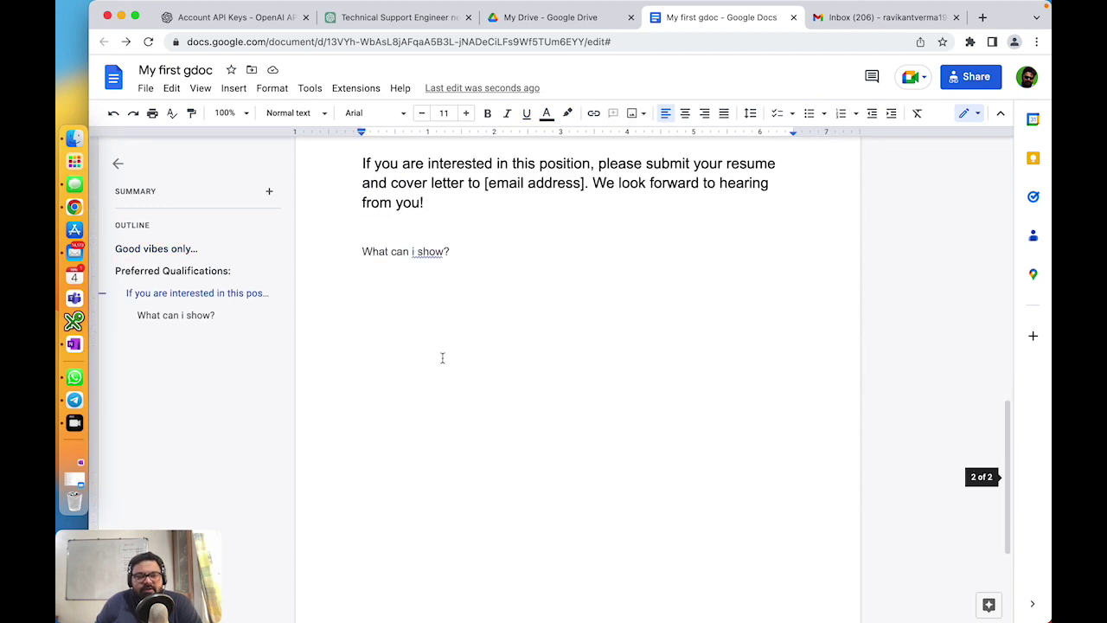
{"action": "left_click_drag", "start_coordinate": [492, 251], "coordinate": [317, 252]}
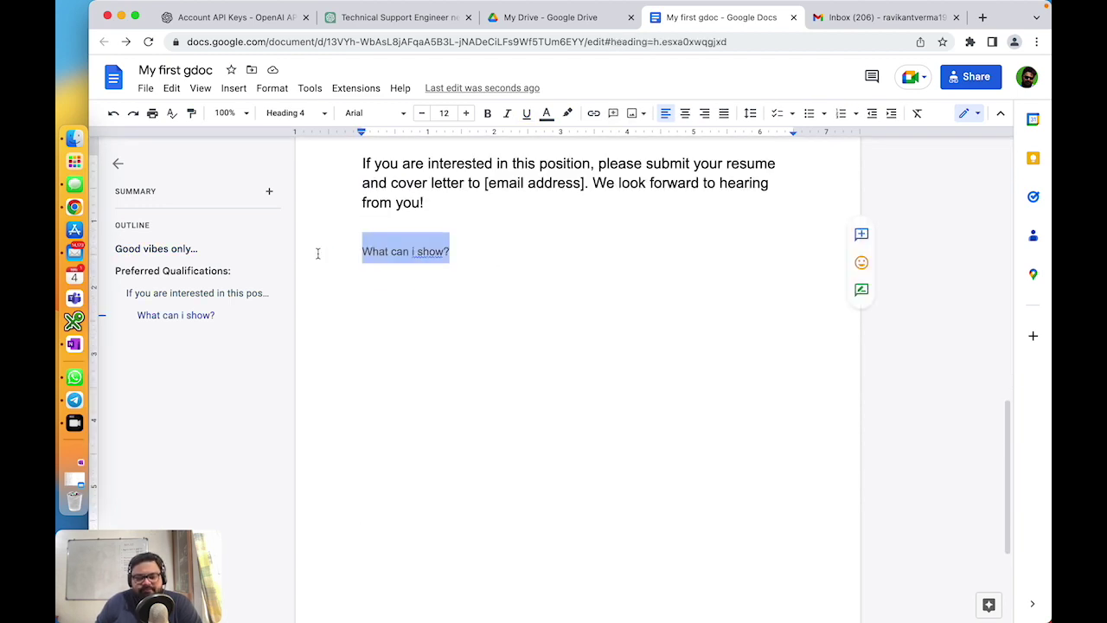
{"action": "key", "text": "BackSpace"}
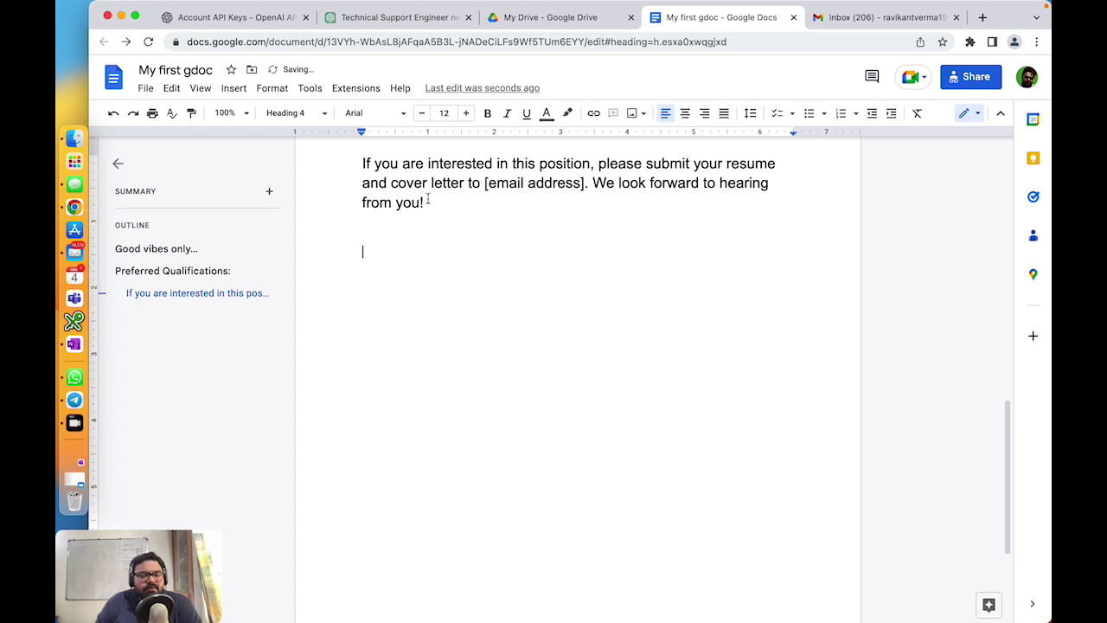
Use the document outline to jump between "Preferred Qualifications:", "Good vibes only…" and the "If you are interested in this position" heading
{"action": "left_click", "coordinate": [233, 89]}
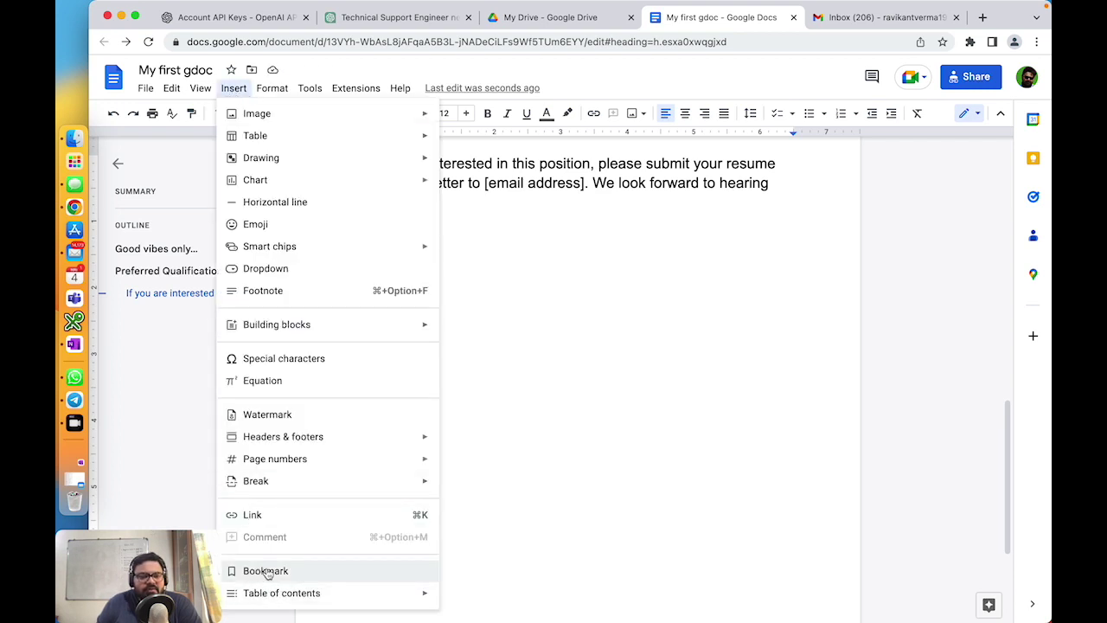
{"action": "left_click", "coordinate": [689, 447]}
{"action": "scroll", "coordinate": [605, 390], "scroll_direction": "up", "scroll_amount": 5}
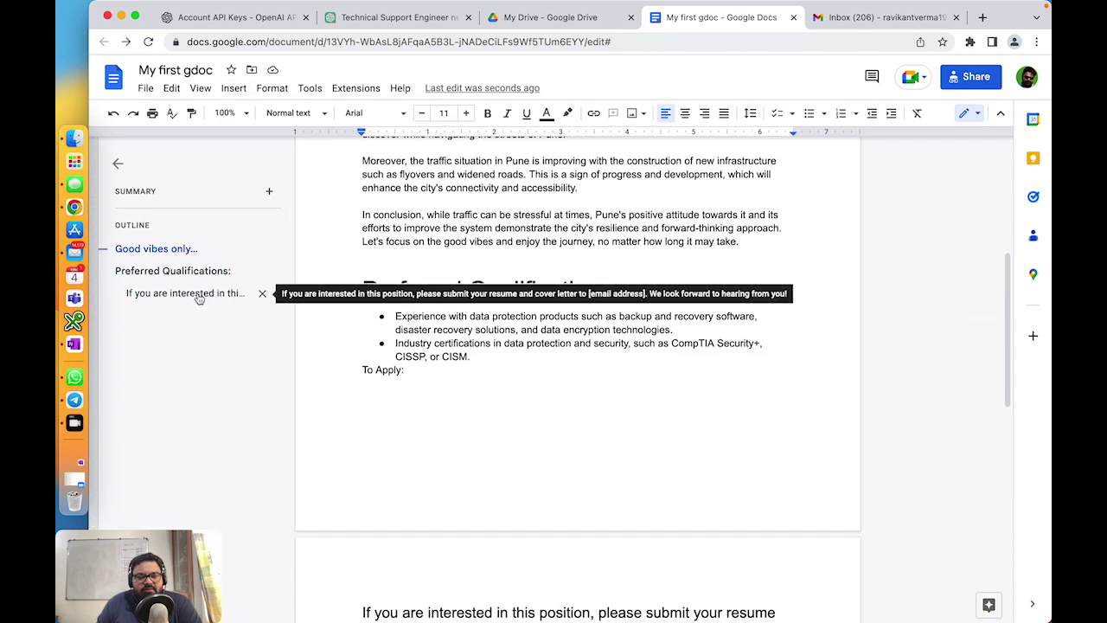
{"action": "left_click", "coordinate": [173, 271]}
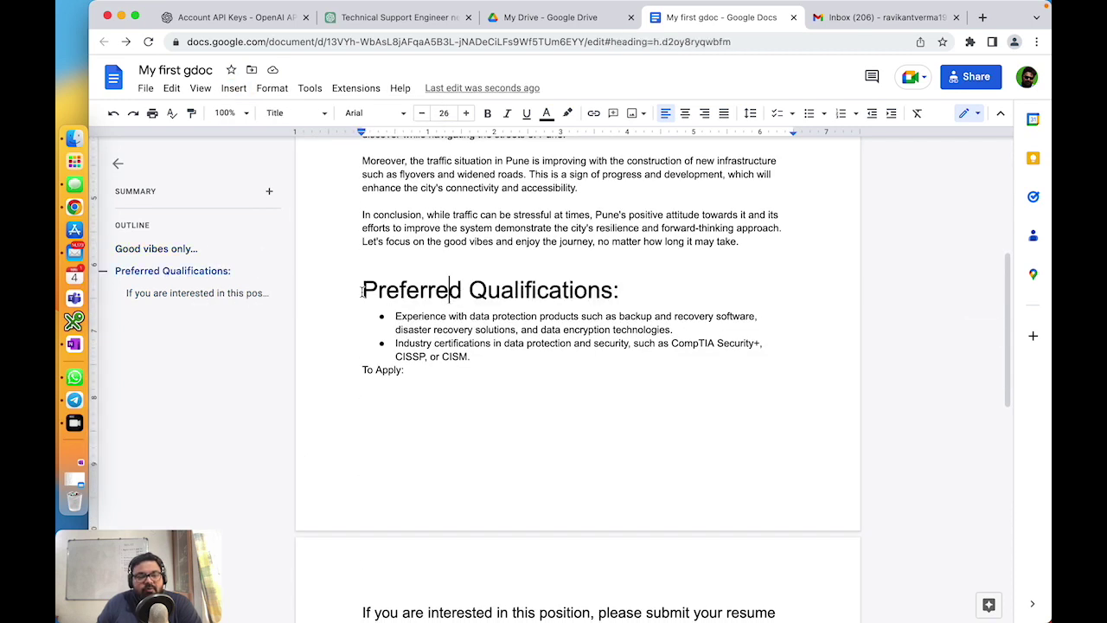
{"action": "left_click", "coordinate": [165, 293]}
{"action": "left_click", "coordinate": [156, 249]}
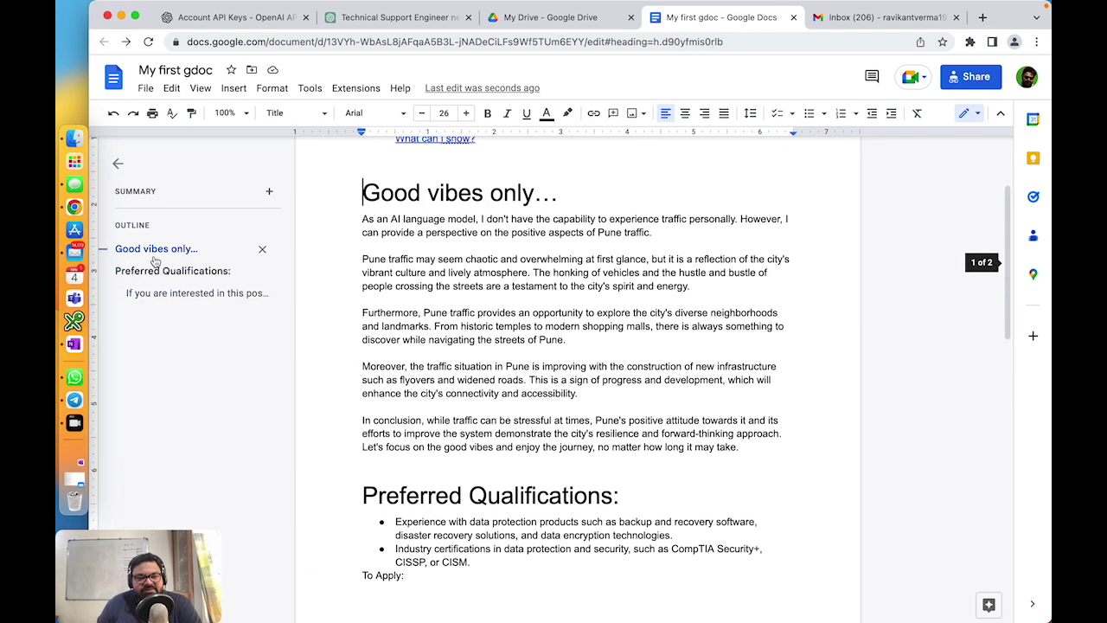
{"action": "left_click", "coordinate": [156, 270]}
{"action": "left_click", "coordinate": [154, 293]}
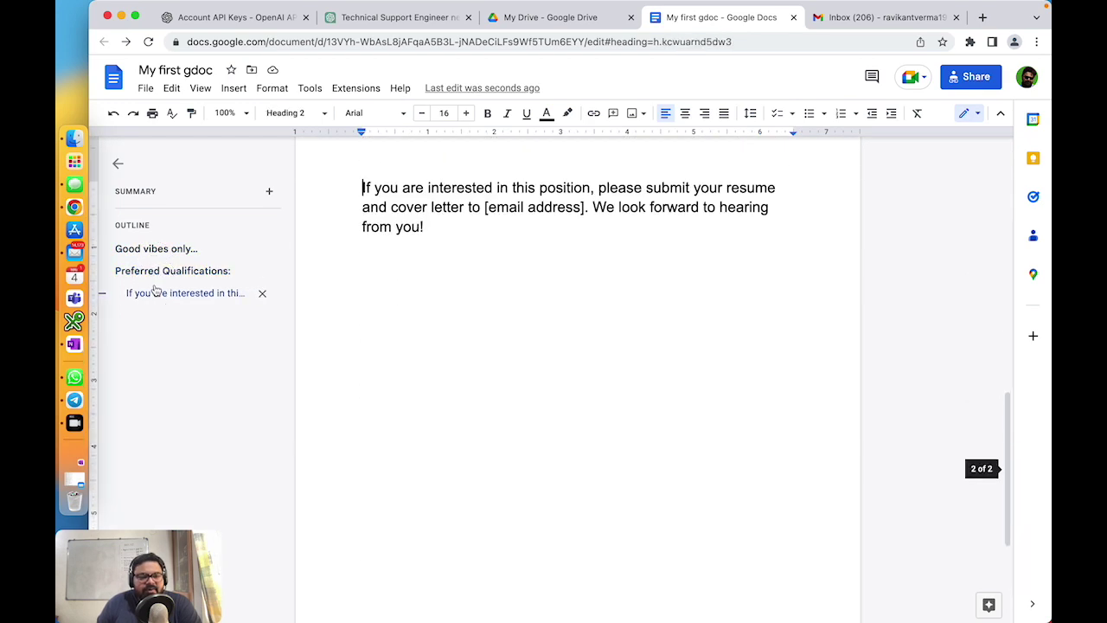
Add a bookmark at "We look" in the "If you are interested in this position" paragraph
{"action": "left_click_drag", "start_coordinate": [593, 209], "coordinate": [649, 212]}
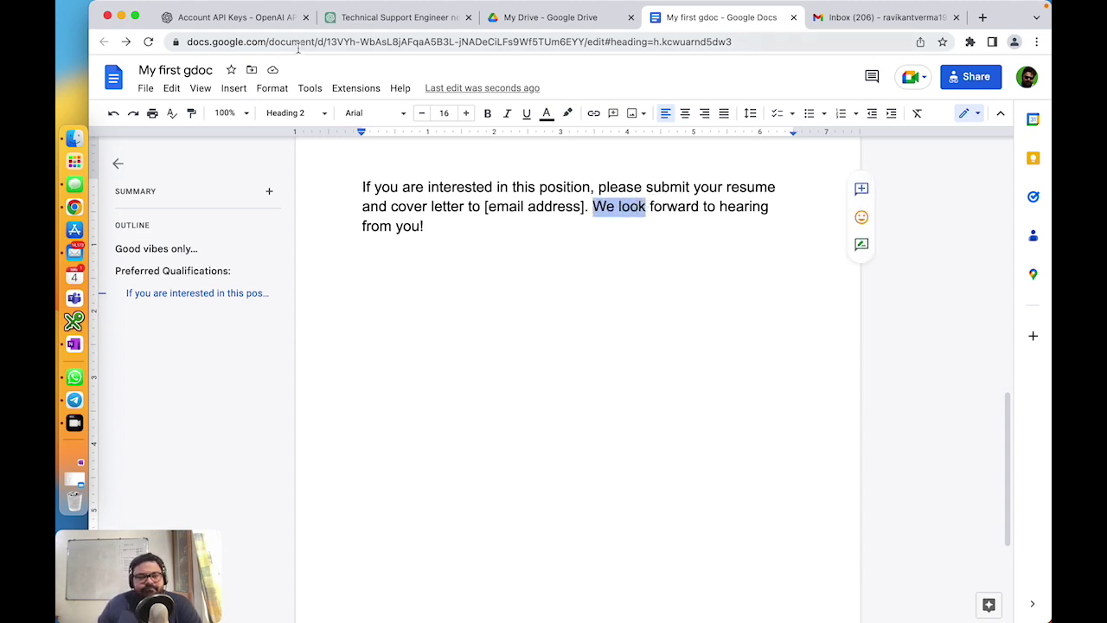
{"action": "left_click", "coordinate": [233, 88]}
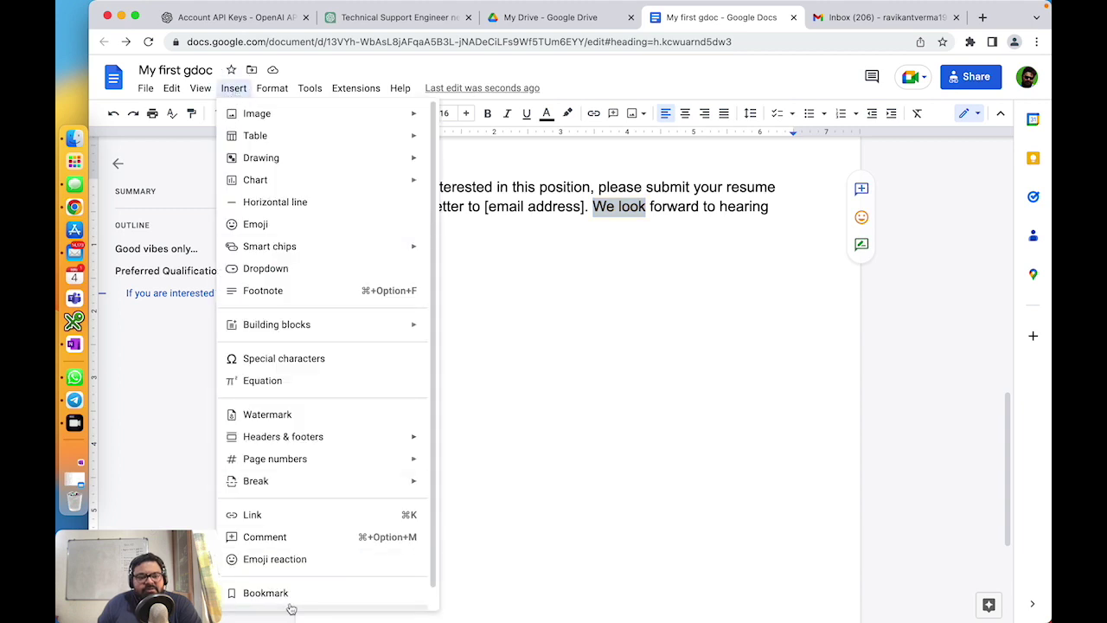
{"action": "left_click", "coordinate": [265, 593]}
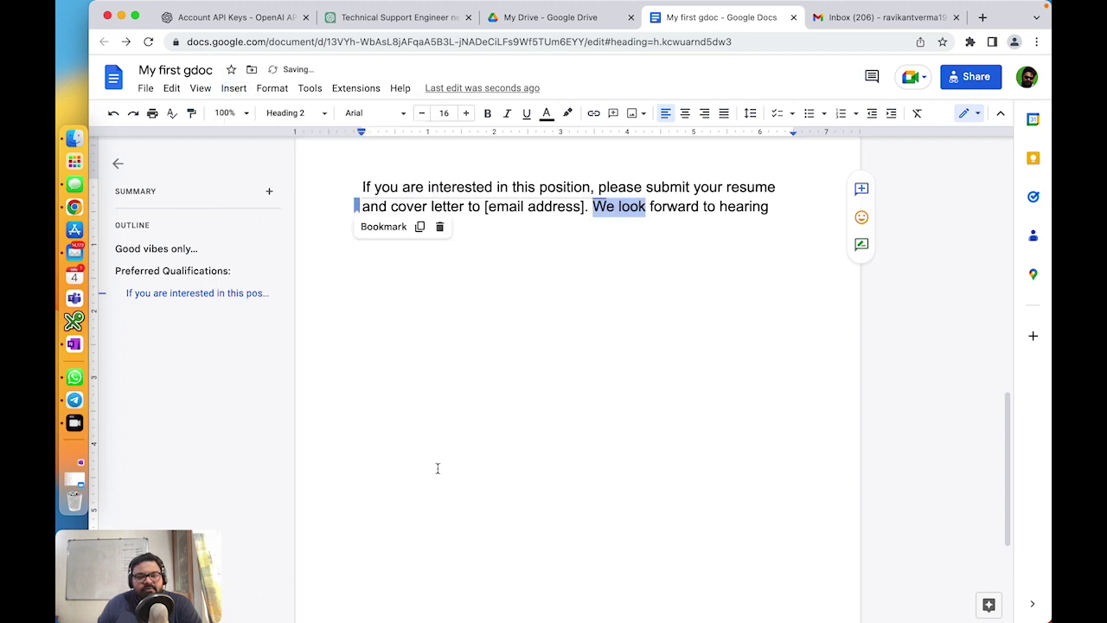
{"action": "left_click", "coordinate": [358, 210]}
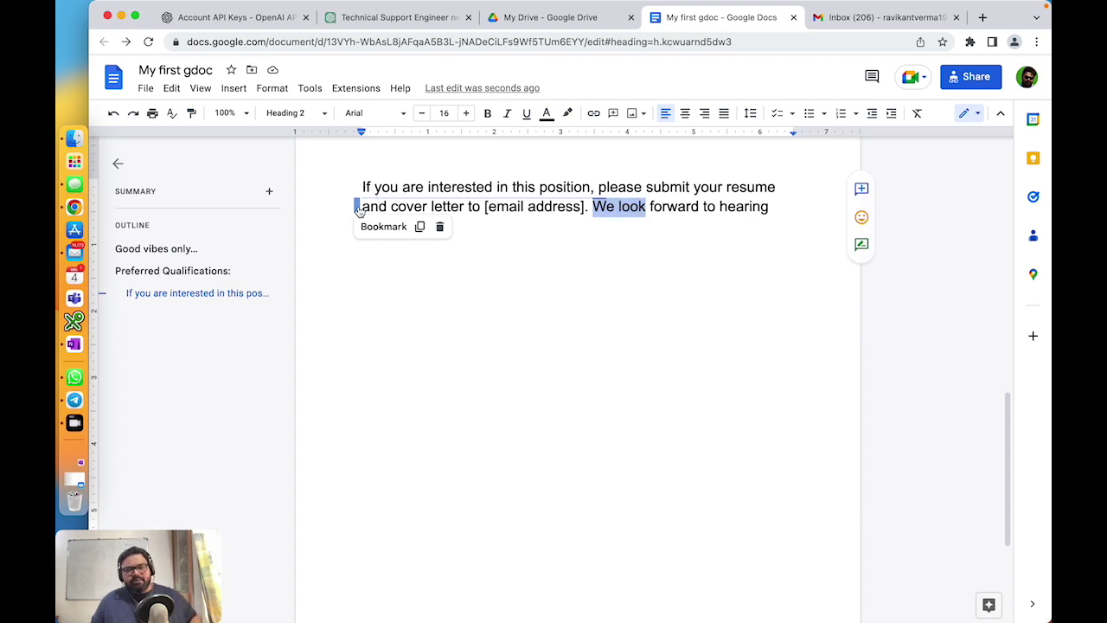
{"action": "left_click", "coordinate": [519, 305]}
Link the "Good vibes only…" title to the bookmark in the "We look forward to hearing from you!" text
{"action": "scroll", "coordinate": [446, 315], "scroll_direction": "up", "scroll_amount": 15}
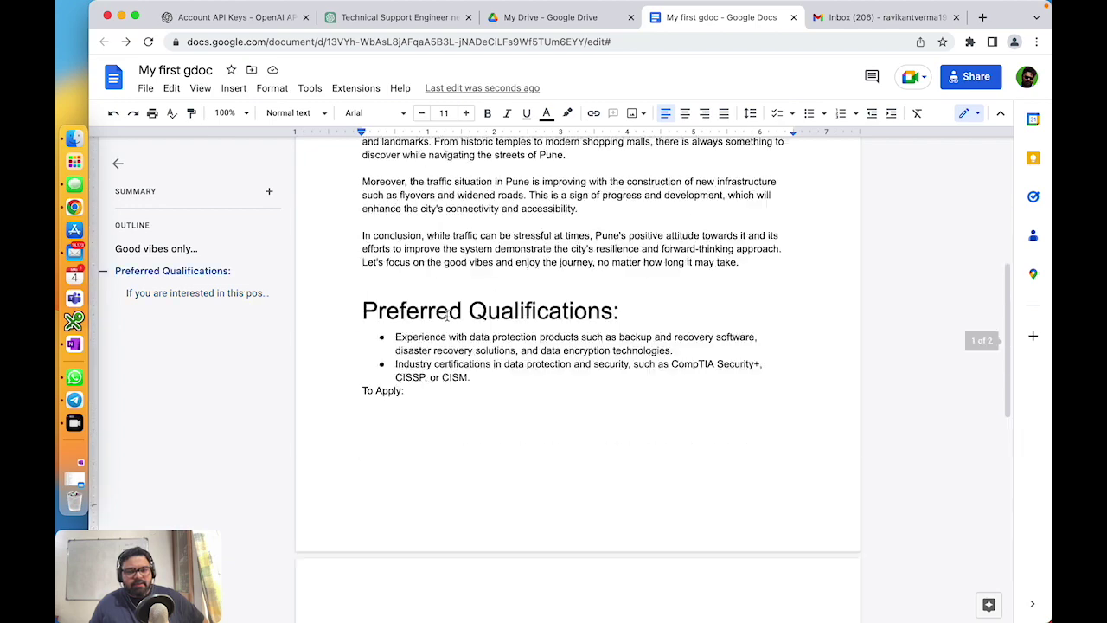
{"action": "left_click_drag", "start_coordinate": [363, 336], "coordinate": [562, 337]}
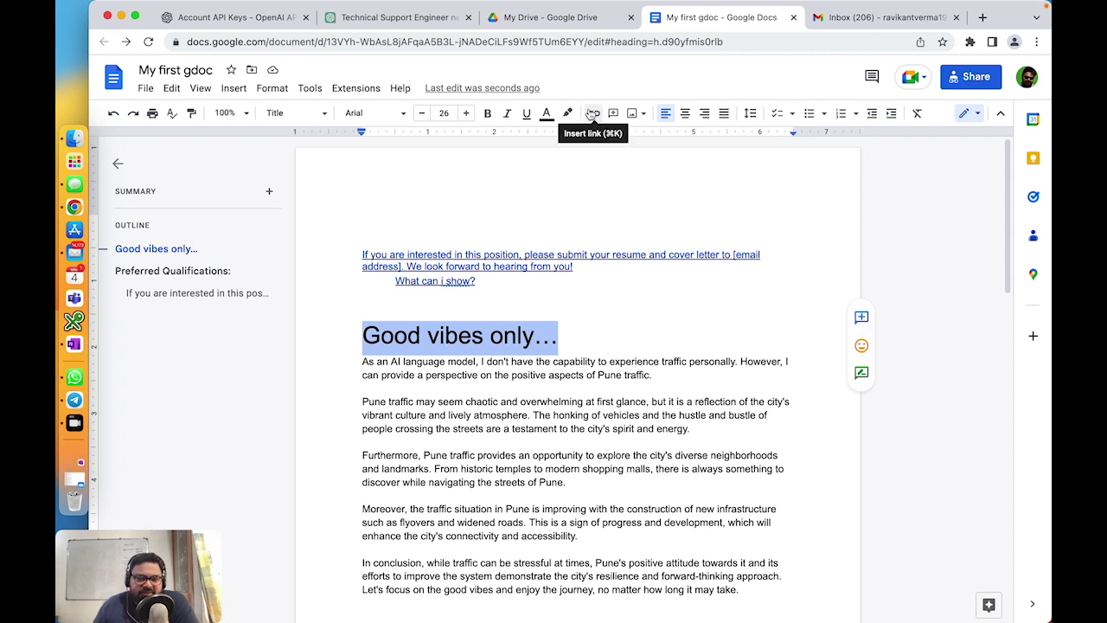
{"action": "left_click", "coordinate": [234, 87]}
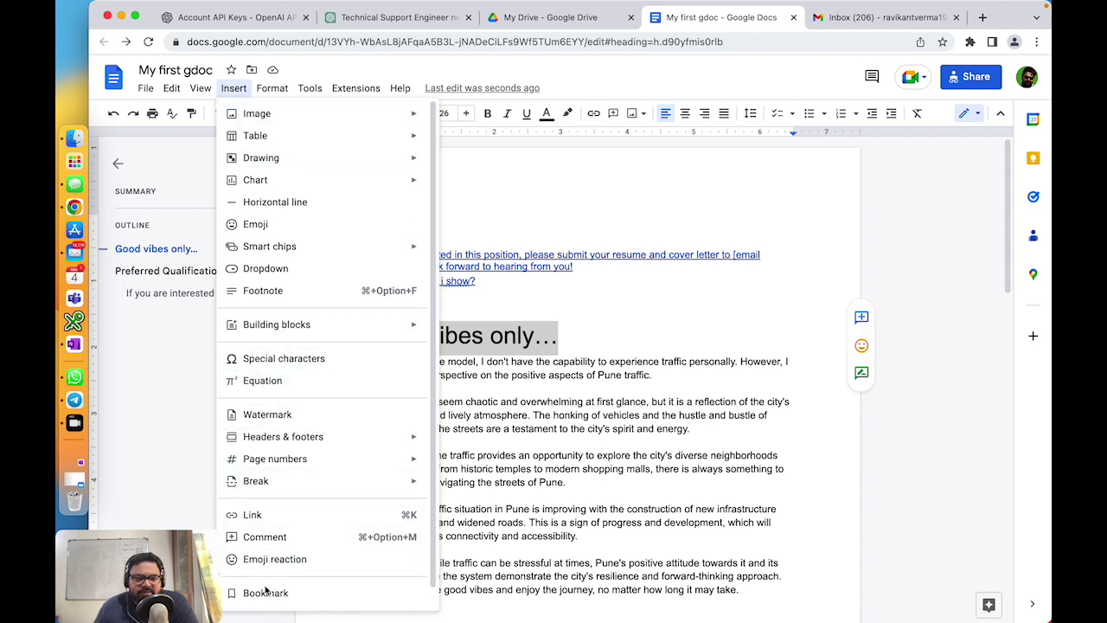
{"action": "left_click", "coordinate": [251, 514]}
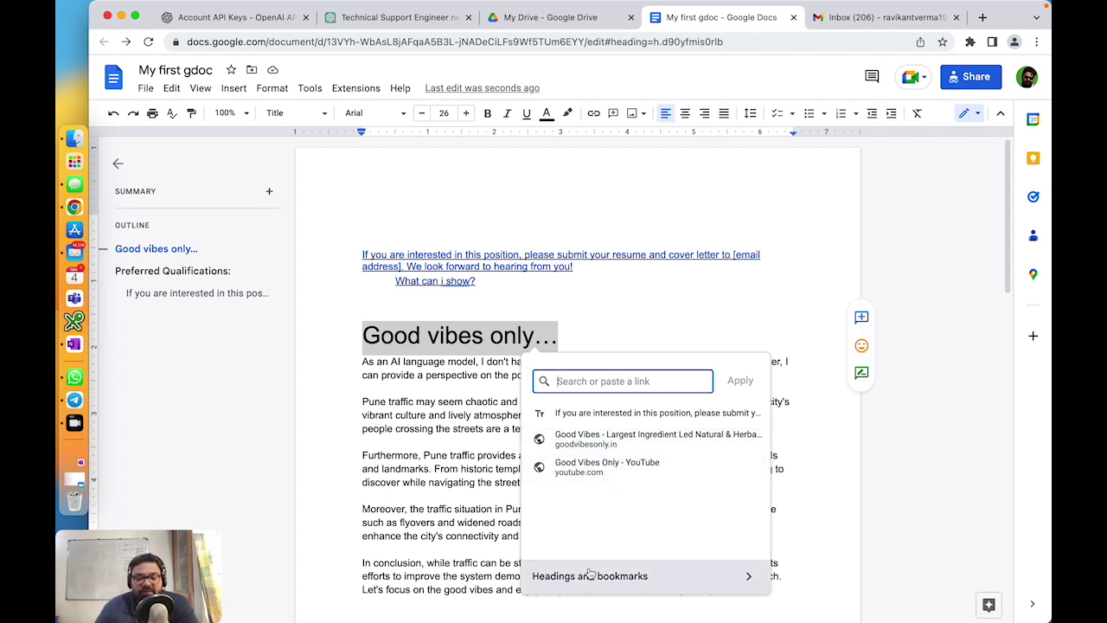
{"action": "left_click", "coordinate": [615, 587]}
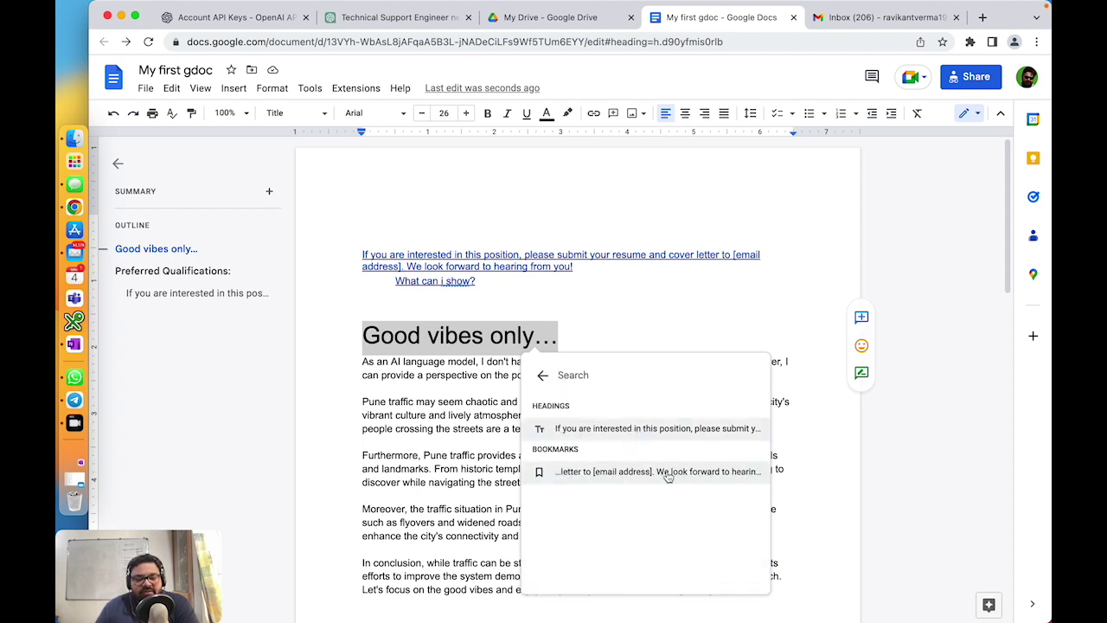
{"action": "left_click", "coordinate": [624, 472]}
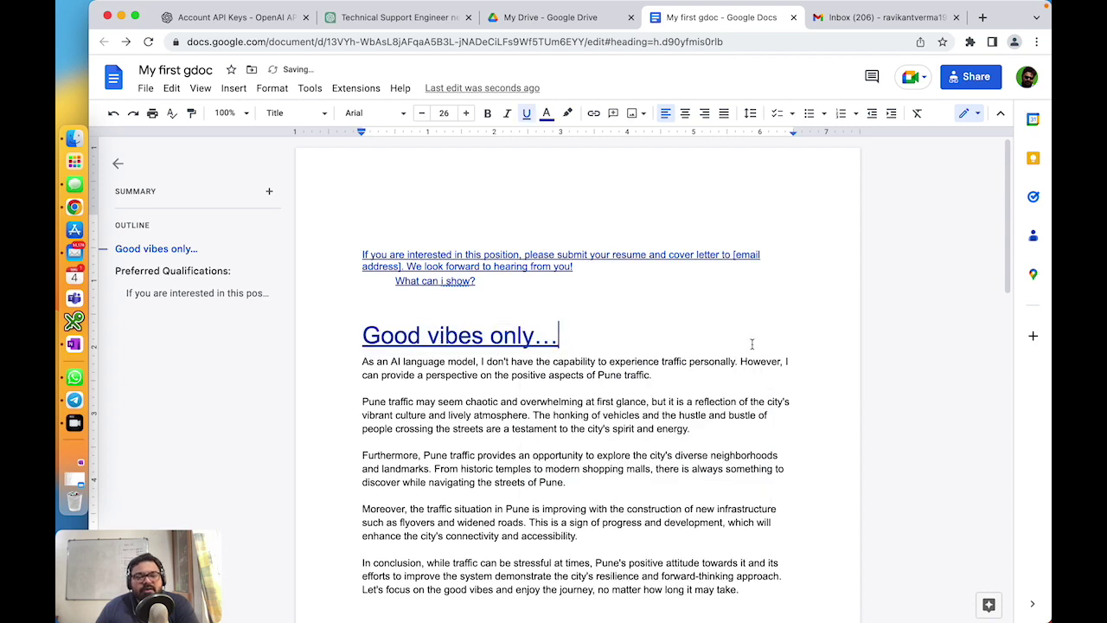
{"action": "key", "text": "ctrl+super+space"}
{"action": "left_click", "coordinate": [767, 441]}
Follow the bookmark link on the "Good vibes only…" title to test it
{"action": "scroll", "coordinate": [768, 400], "scroll_direction": "down", "scroll_amount": 3}
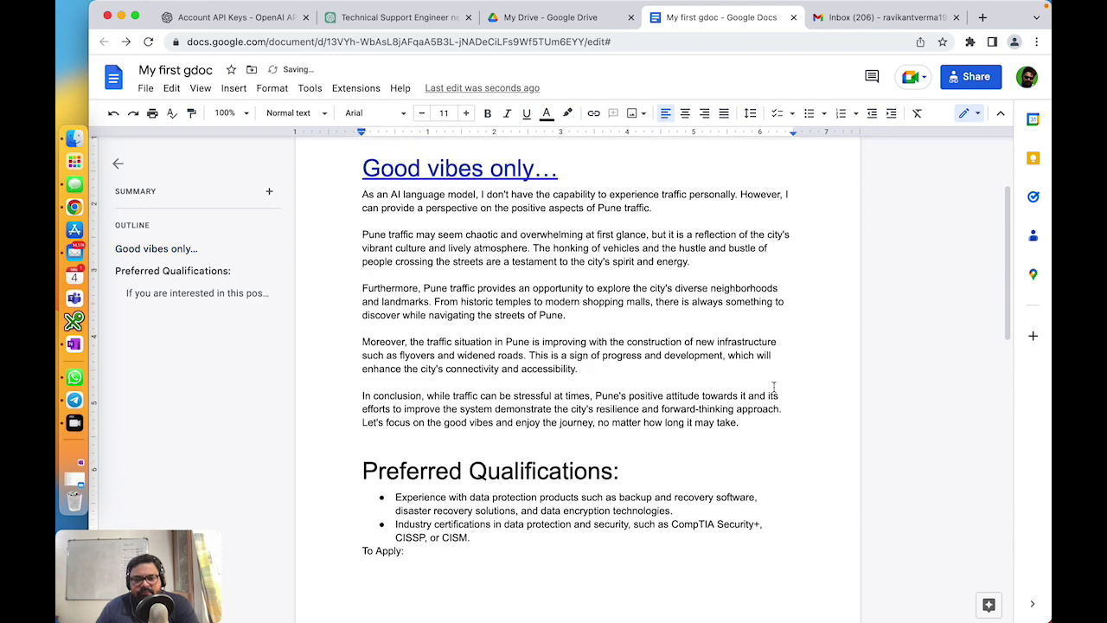
{"action": "left_click", "coordinate": [428, 192]}
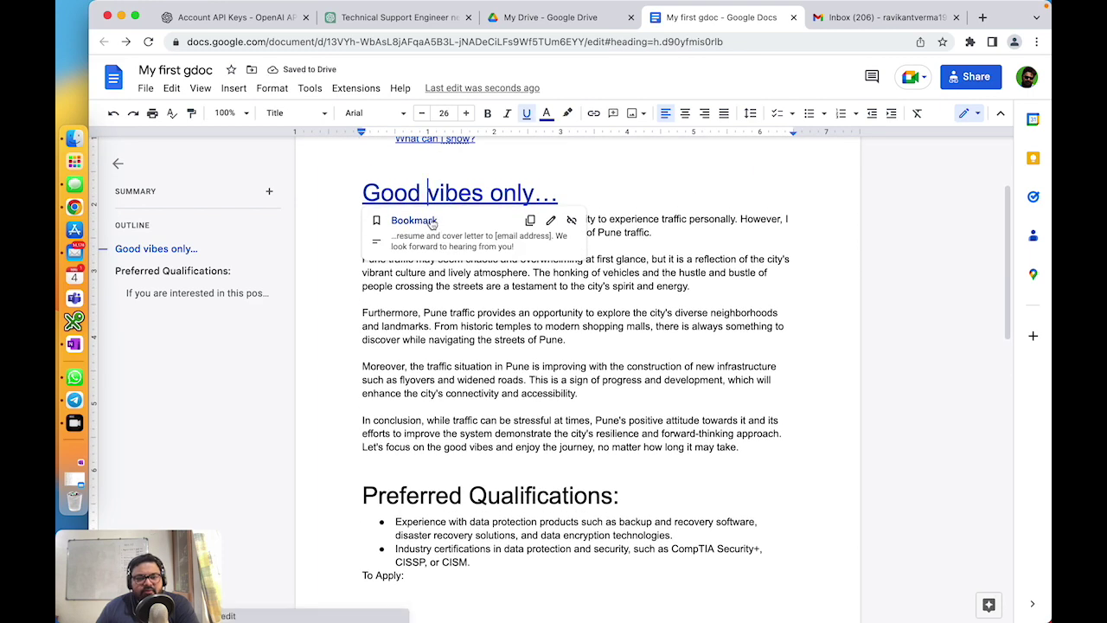
{"action": "left_click", "coordinate": [435, 221]}
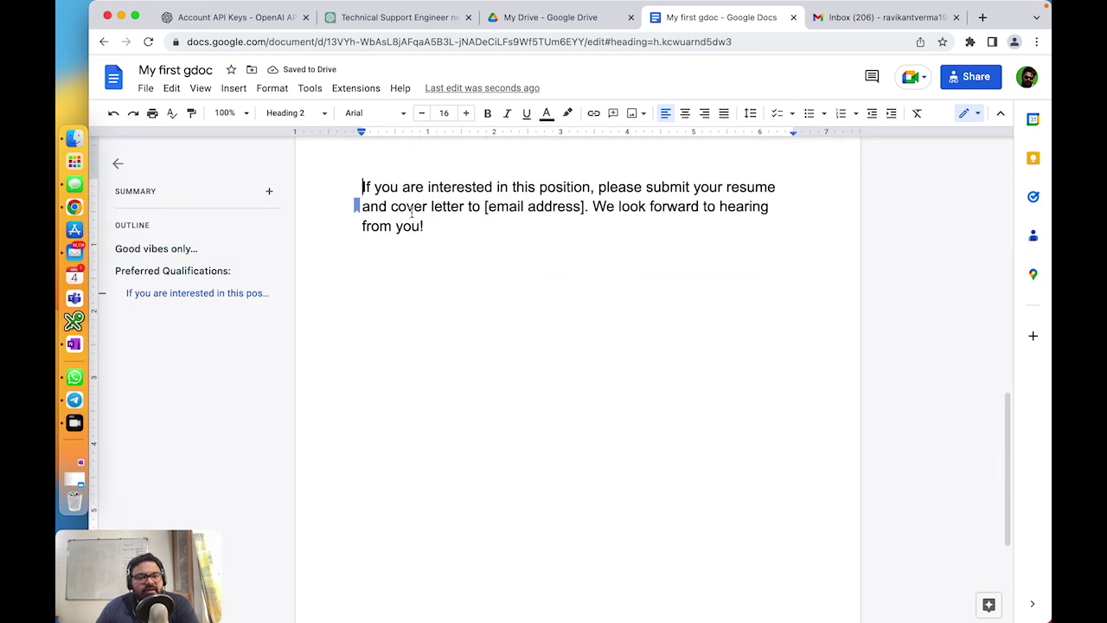
Browse the Google Workspace Marketplace for add-ons that work with Docs, then close it
{"action": "scroll", "coordinate": [755, 404], "scroll_direction": "up", "scroll_amount": 1}
{"action": "scroll", "coordinate": [756, 404], "scroll_direction": "up", "scroll_amount": 15}
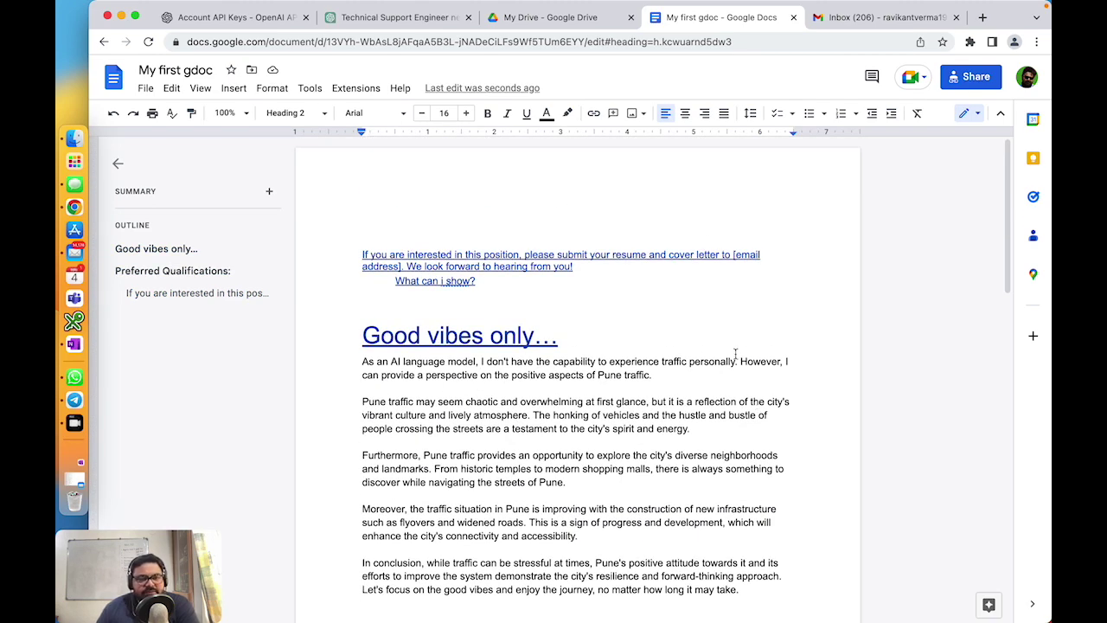
{"action": "left_click", "coordinate": [356, 89]}
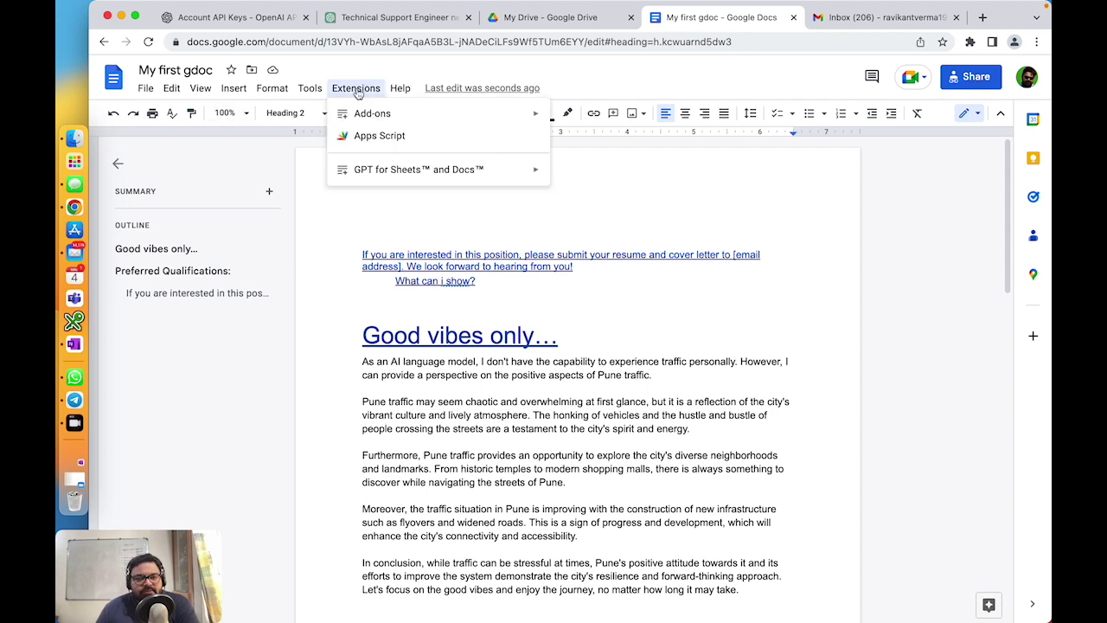
{"action": "mouse_move", "coordinate": [380, 171]}
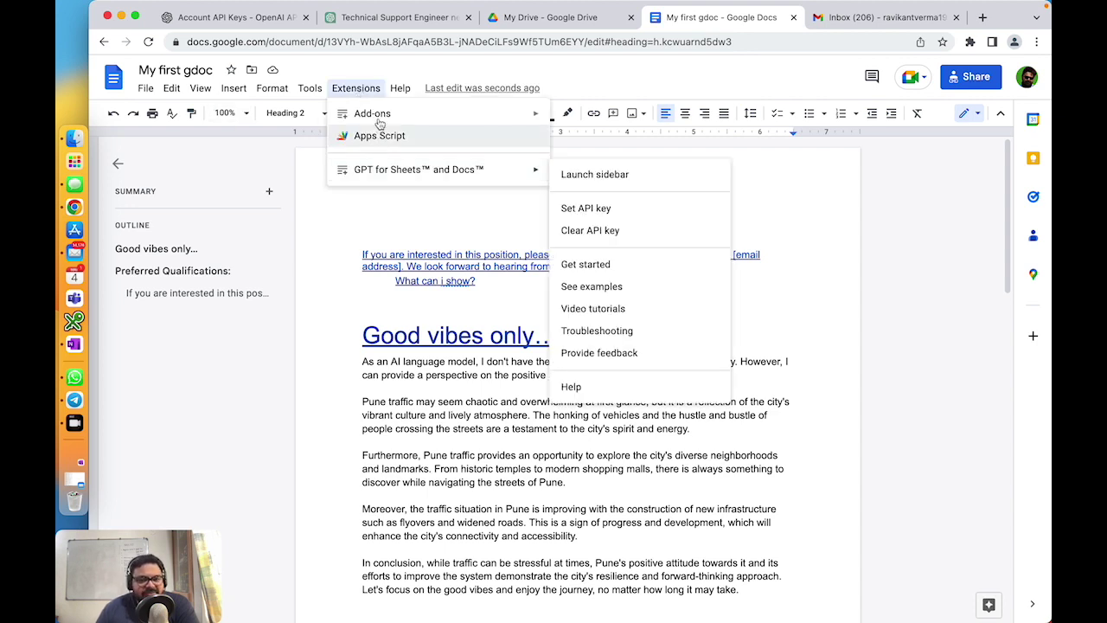
{"action": "mouse_move", "coordinate": [378, 113]}
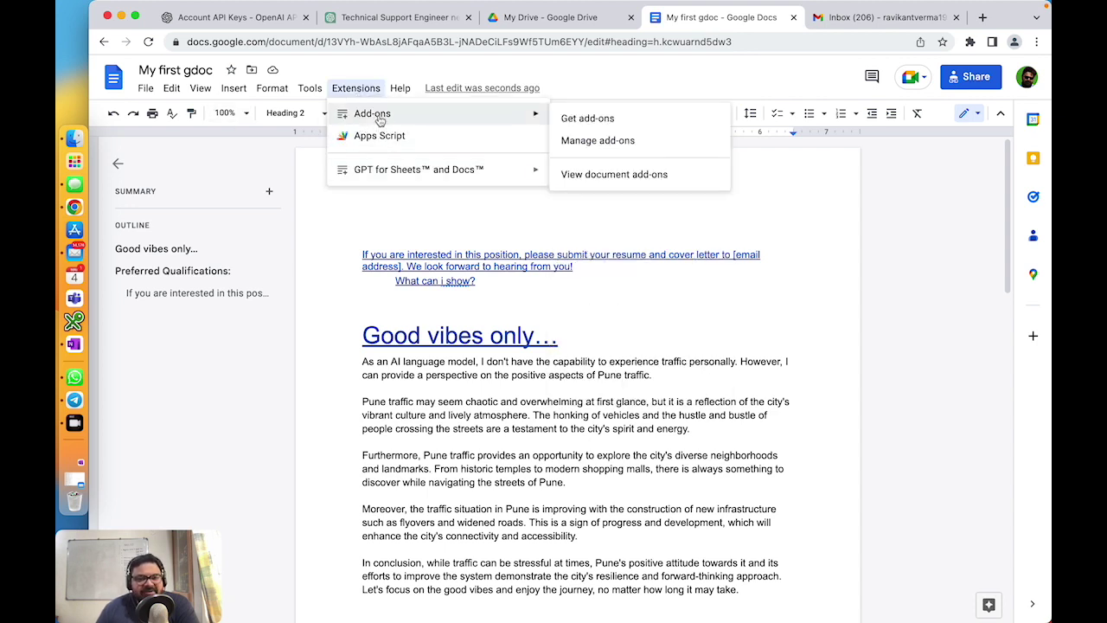
{"action": "left_click", "coordinate": [581, 119]}
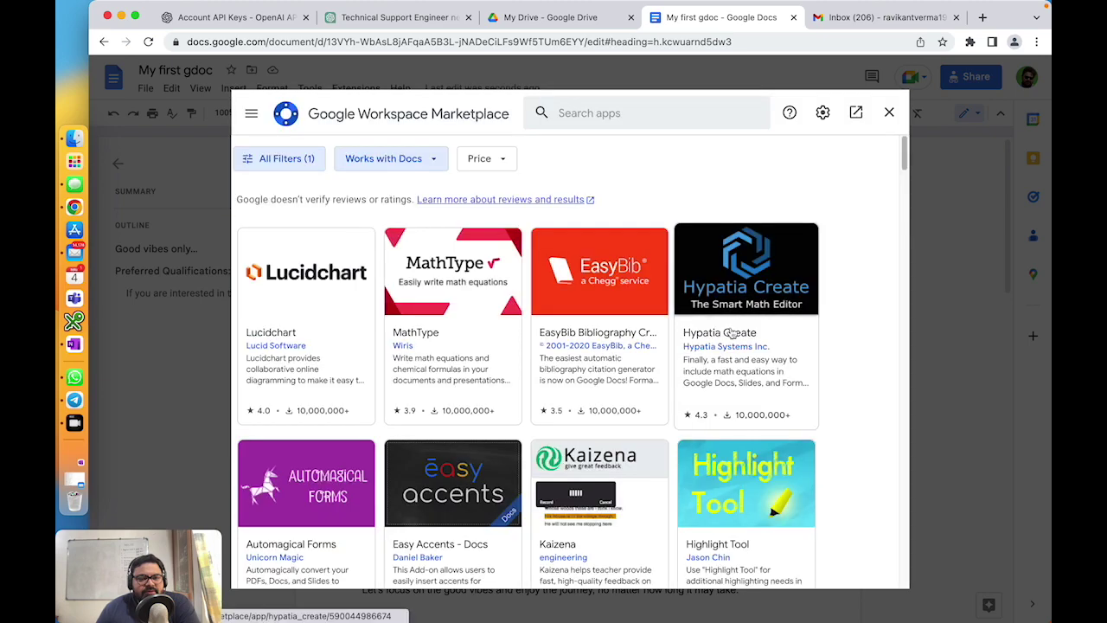
{"action": "scroll", "coordinate": [712, 328], "scroll_direction": "down", "scroll_amount": 10}
{"action": "scroll", "coordinate": [711, 344], "scroll_direction": "down", "scroll_amount": 10}
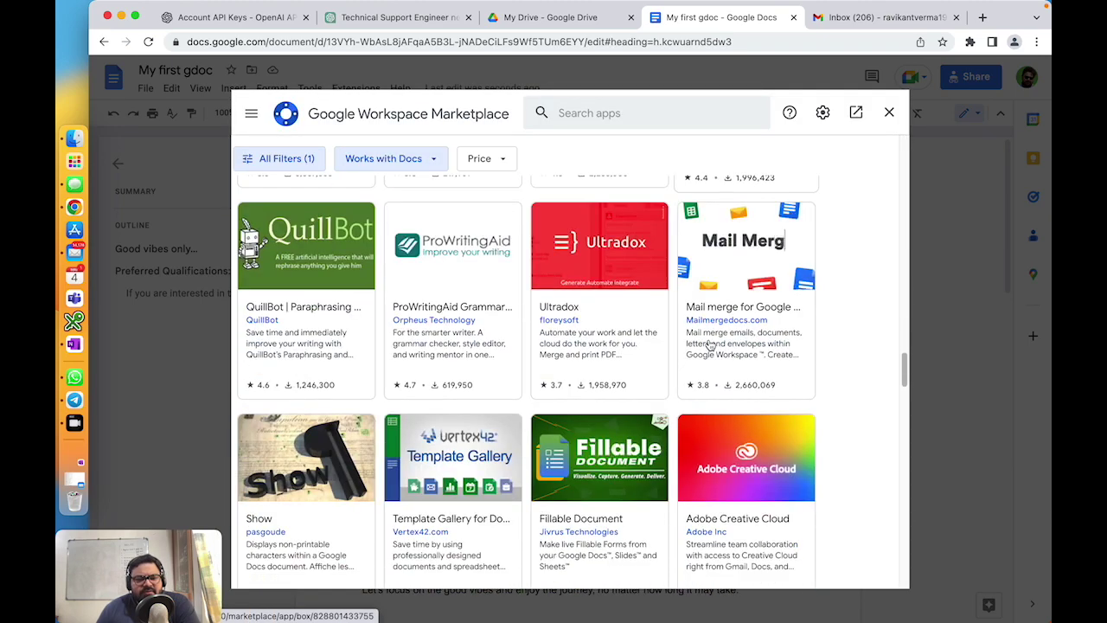
{"action": "scroll", "coordinate": [815, 346], "scroll_direction": "up", "scroll_amount": 10}
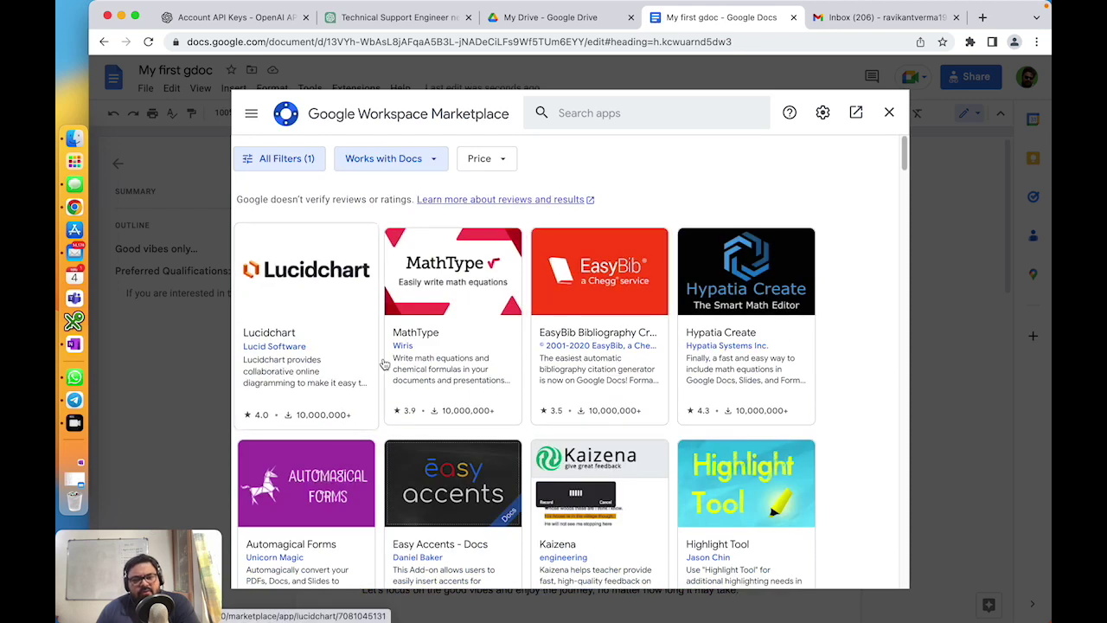
{"action": "left_click", "coordinate": [889, 113]}
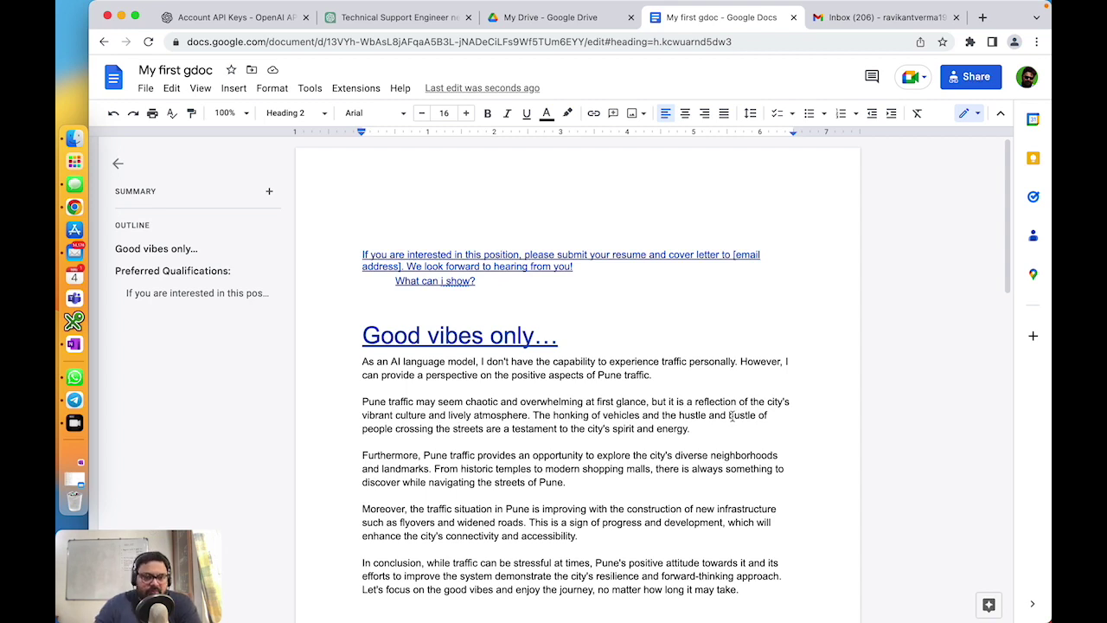
Create a Gujarati translation of the document titled "Translated copy of My first gdoc" and look through it
{"action": "left_click", "coordinate": [707, 468]}
{"action": "left_click", "coordinate": [309, 89]}
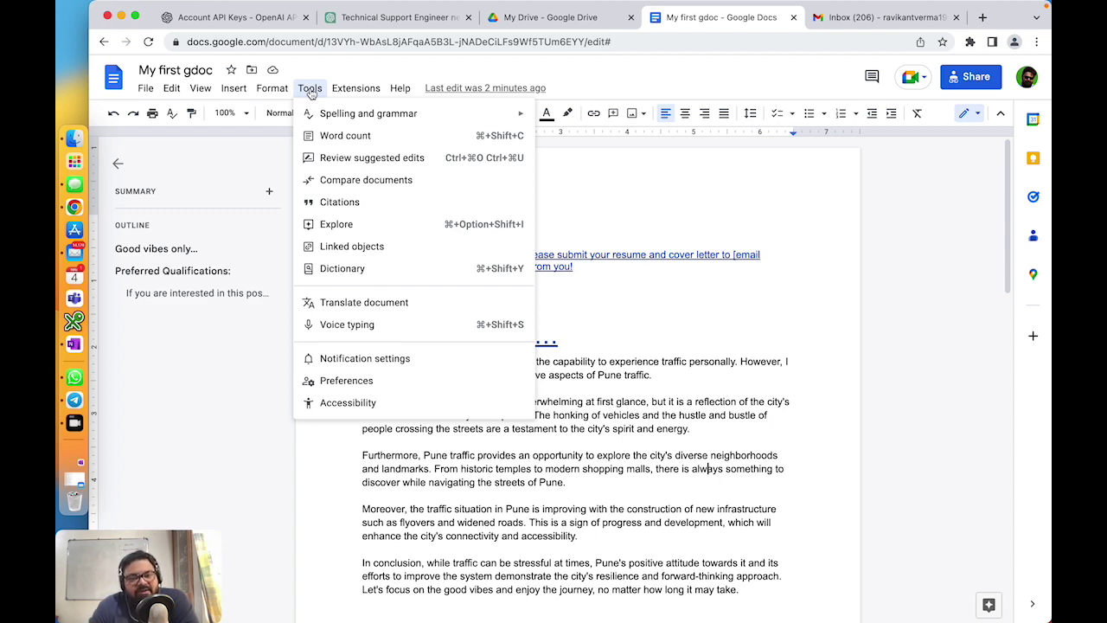
{"action": "left_click", "coordinate": [332, 302]}
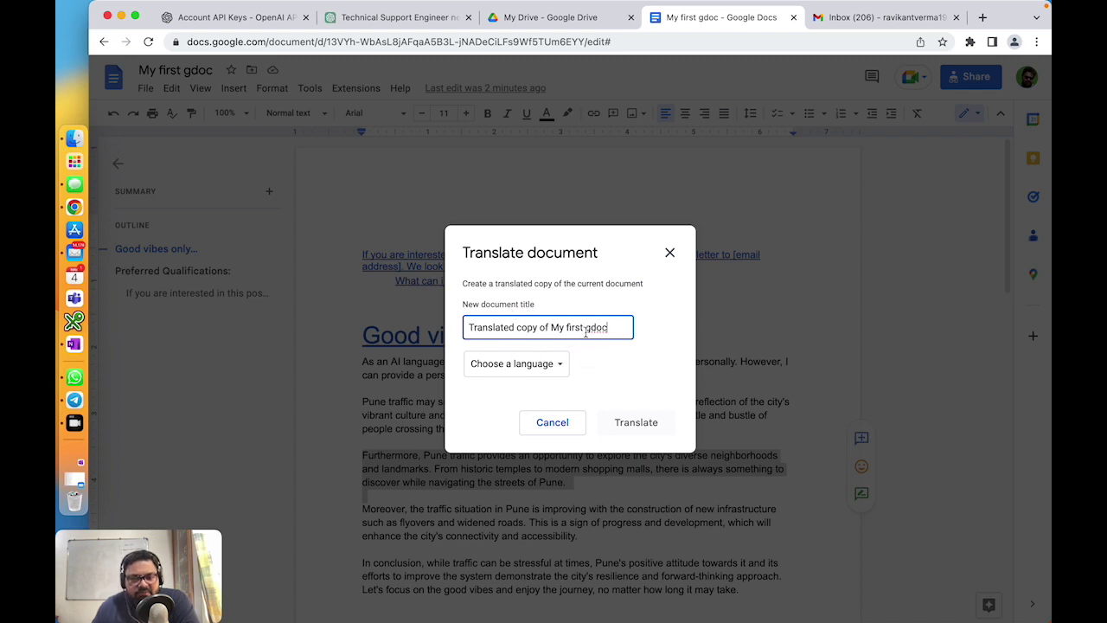
{"action": "left_click", "coordinate": [562, 365]}
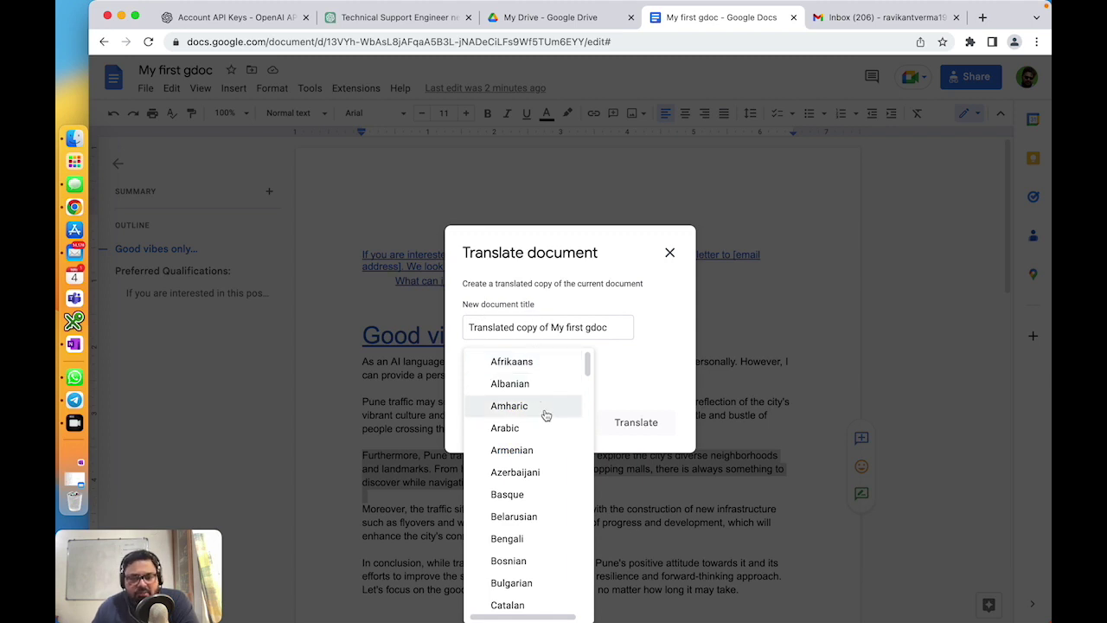
{"action": "scroll", "coordinate": [537, 416], "scroll_direction": "down", "scroll_amount": 5}
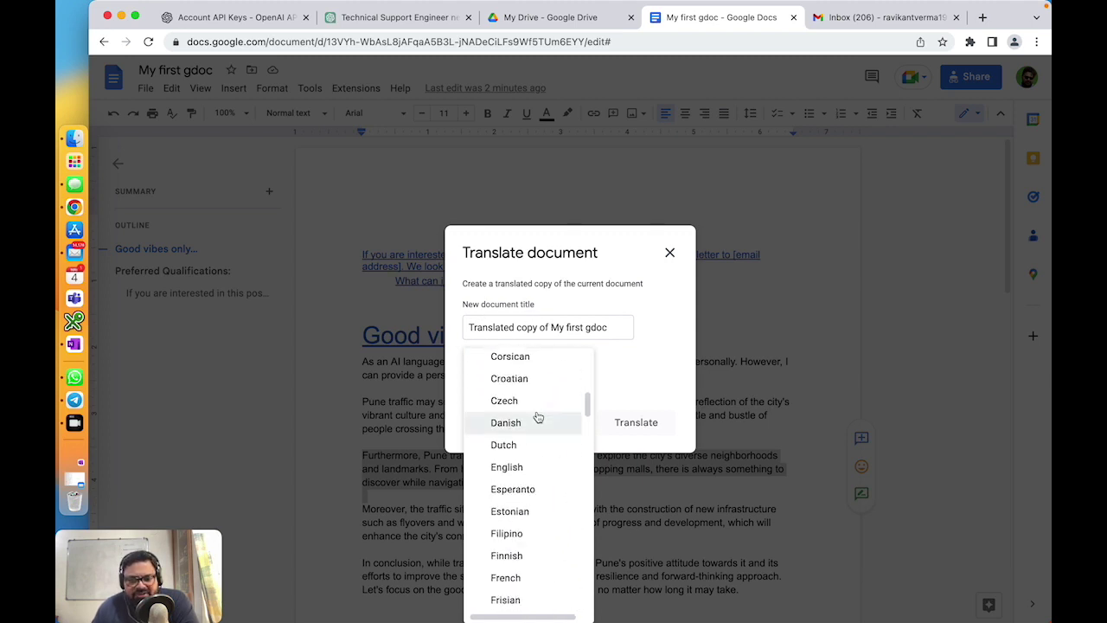
{"action": "scroll", "coordinate": [537, 416], "scroll_direction": "down", "scroll_amount": 6}
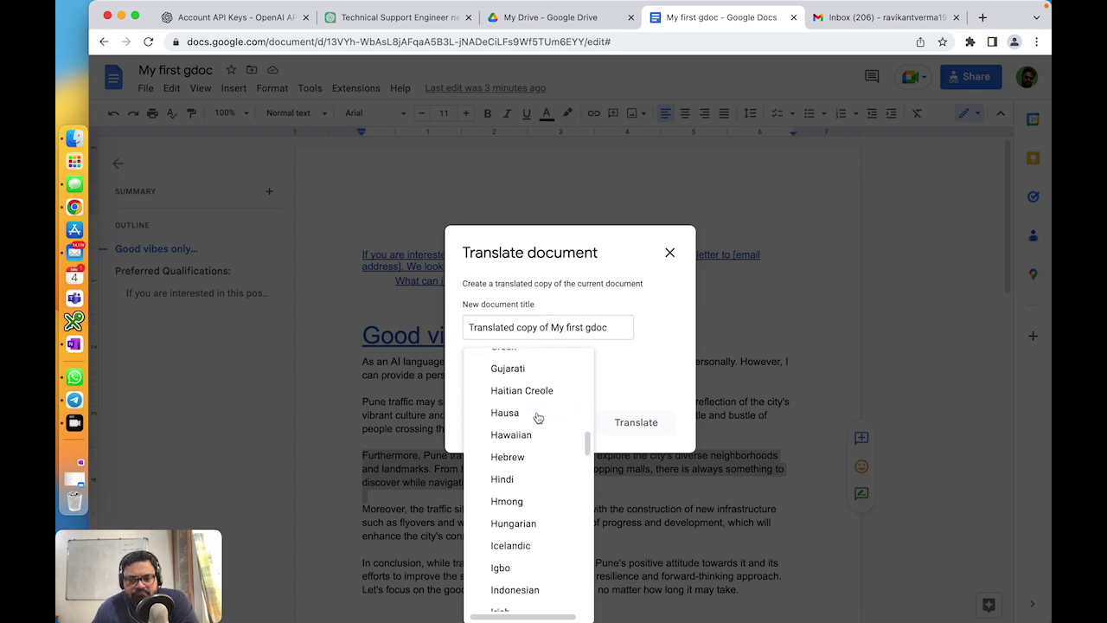
{"action": "left_click", "coordinate": [516, 374]}
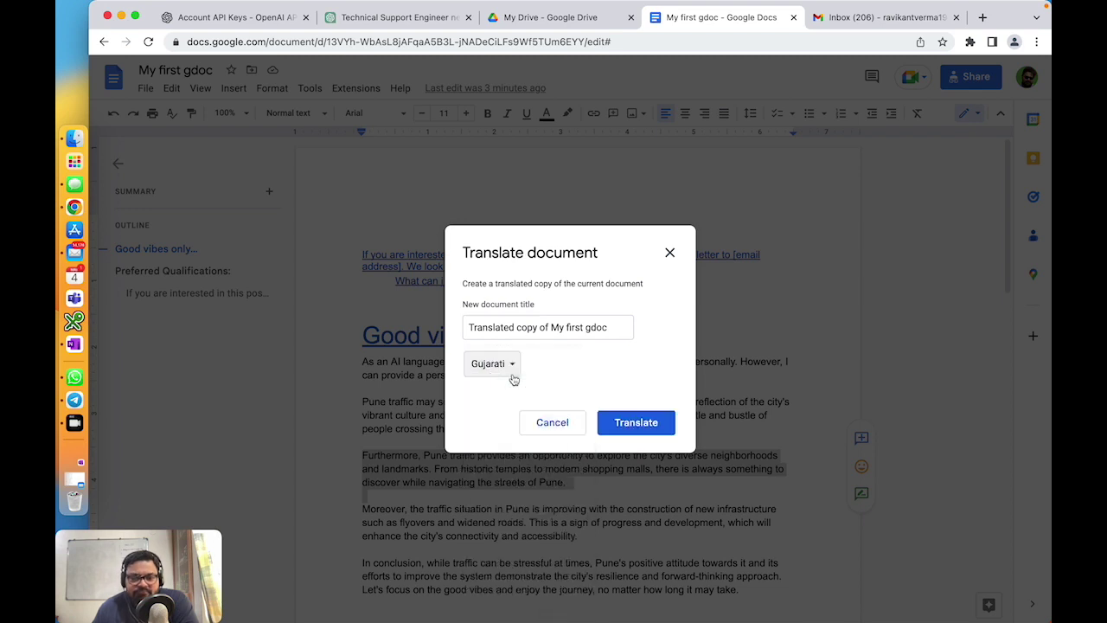
{"action": "left_click", "coordinate": [639, 422]}
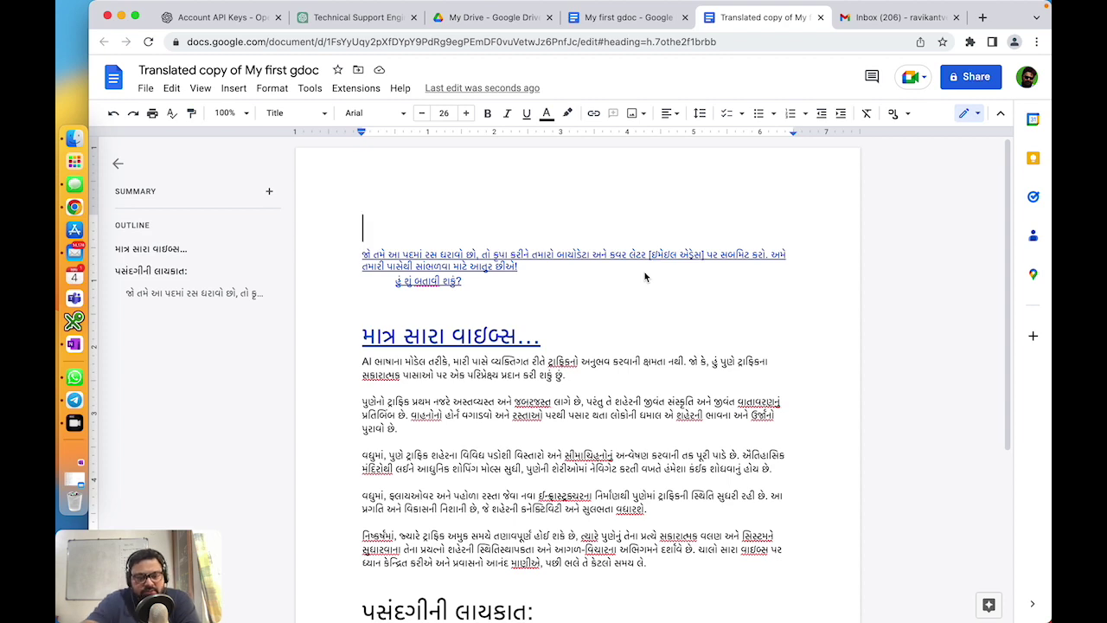
{"action": "scroll", "coordinate": [637, 326], "scroll_direction": "down", "scroll_amount": 5}
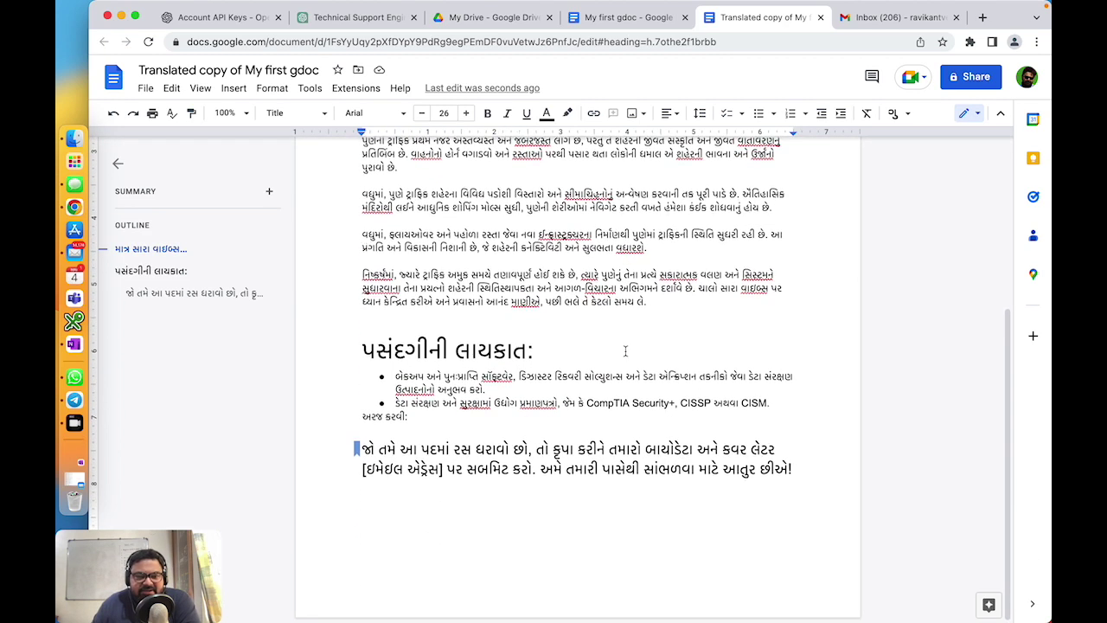
{"action": "scroll", "coordinate": [626, 350], "scroll_direction": "up", "scroll_amount": 5}
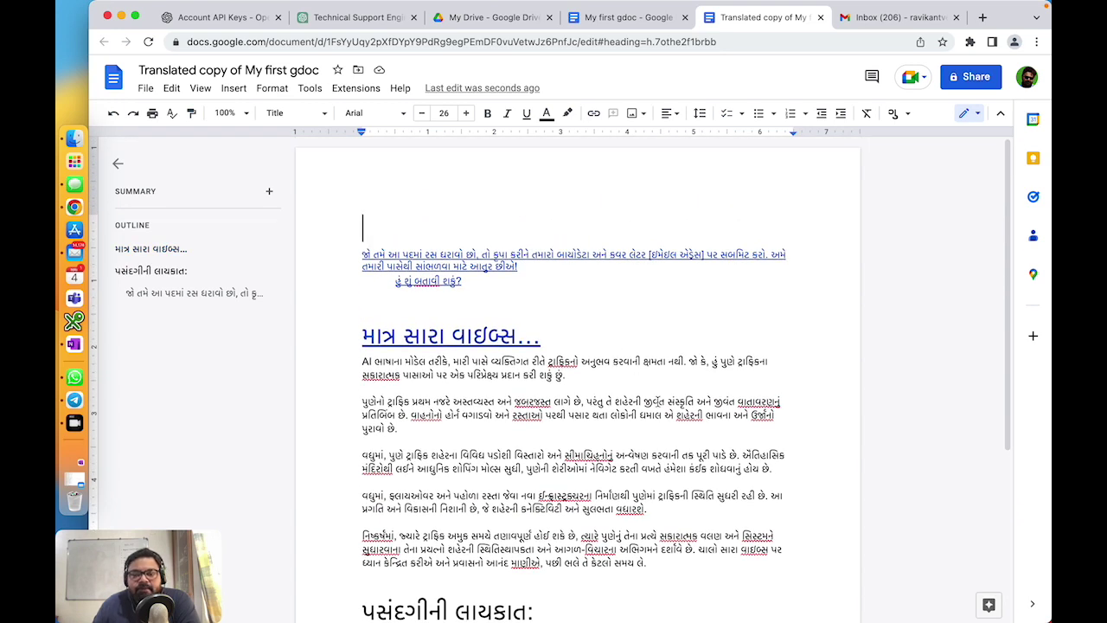
Return to "My first gdoc" and add two new lines after the closing "If you are interested in this position" paragraph
{"action": "key", "text": "ctrl+shift+Tab"}
{"action": "left_click", "coordinate": [671, 438]}
{"action": "scroll", "coordinate": [519, 346], "scroll_direction": "down", "scroll_amount": 10}
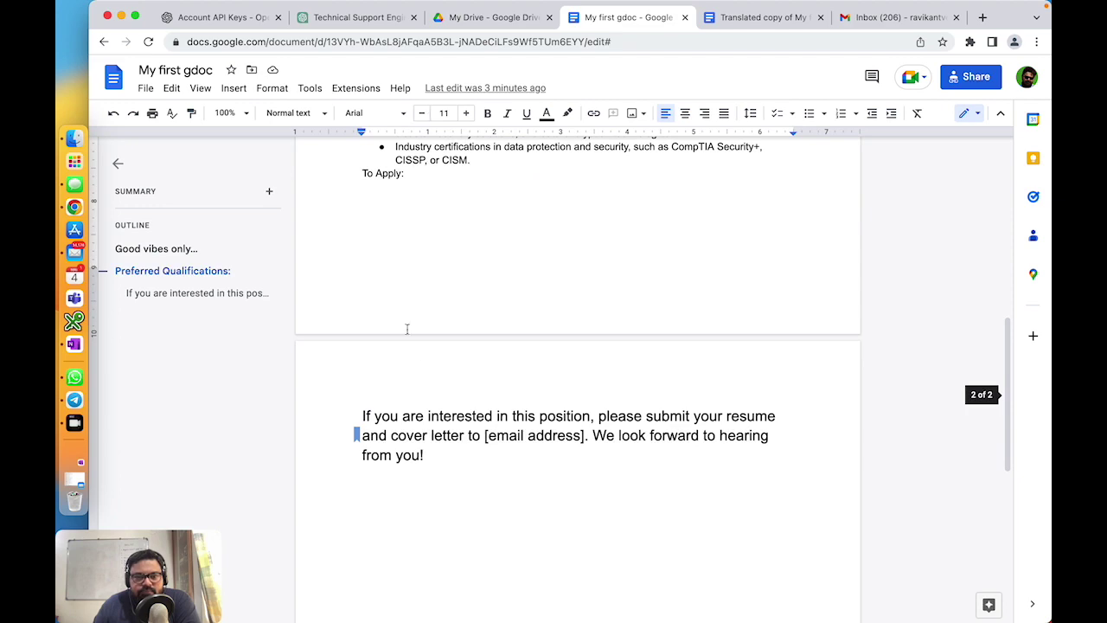
{"action": "scroll", "coordinate": [399, 312], "scroll_direction": "up", "scroll_amount": 15}
{"action": "scroll", "coordinate": [438, 383], "scroll_direction": "down", "scroll_amount": 15}
{"action": "scroll", "coordinate": [420, 326], "scroll_direction": "up", "scroll_amount": 4}
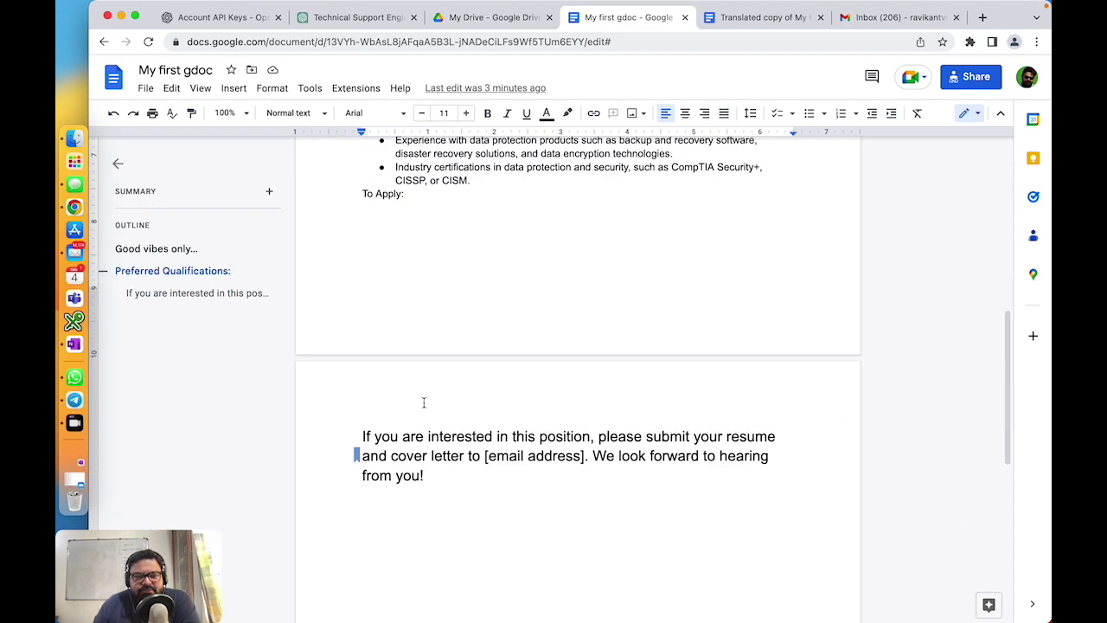
{"action": "left_click", "coordinate": [442, 472]}
{"action": "key", "text": "Return"}
{"action": "key", "text": "Return"}
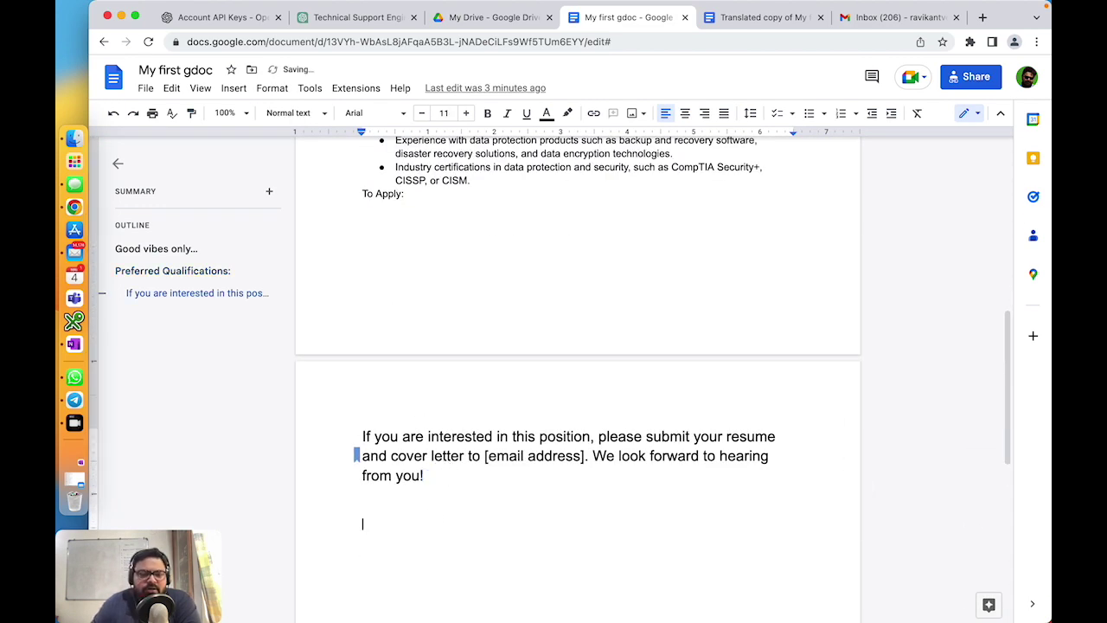
Dictate a test paragraph beginning "Alright so in order to test and show how a typing via Voice works" with English (US) voice typing, allowing microphone access
{"action": "scroll", "coordinate": [501, 328], "scroll_direction": "down", "scroll_amount": 3}
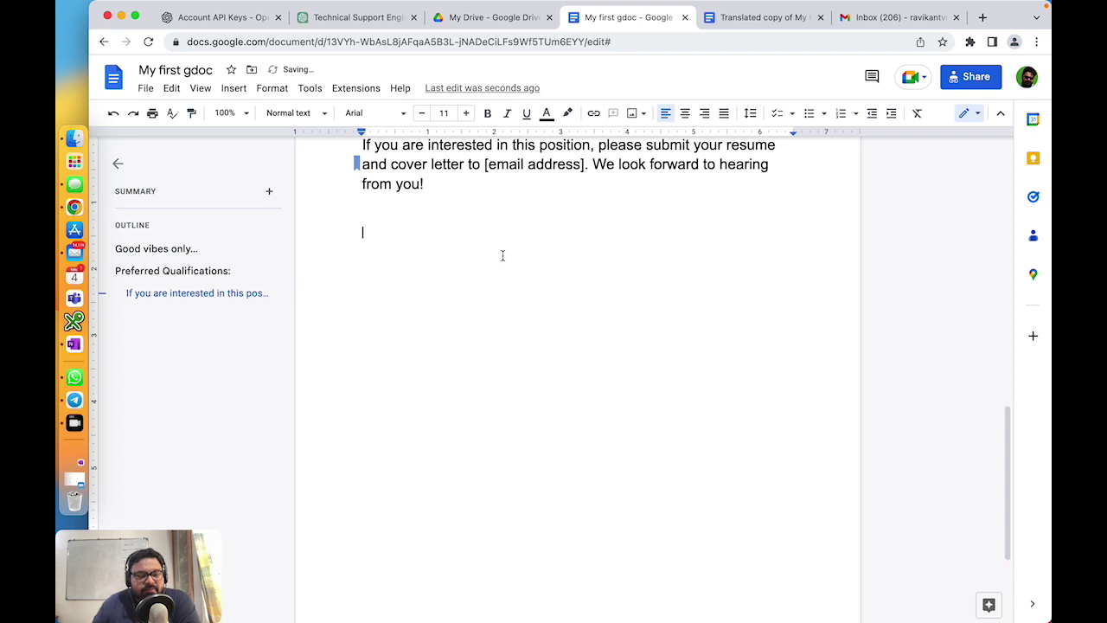
{"action": "left_click", "coordinate": [309, 89]}
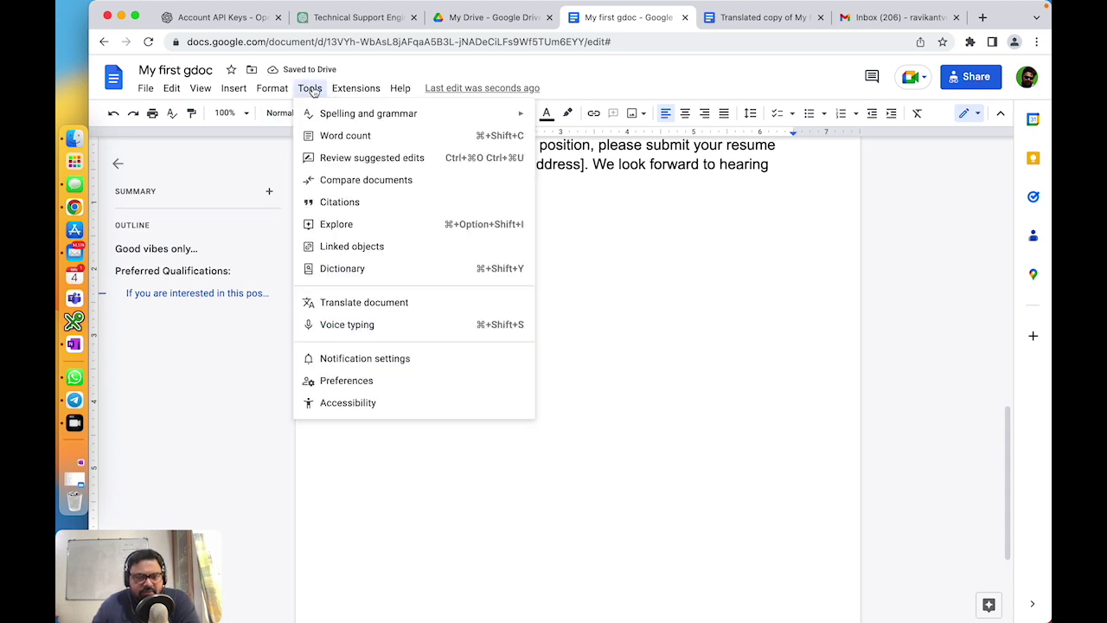
{"action": "left_click", "coordinate": [357, 335]}
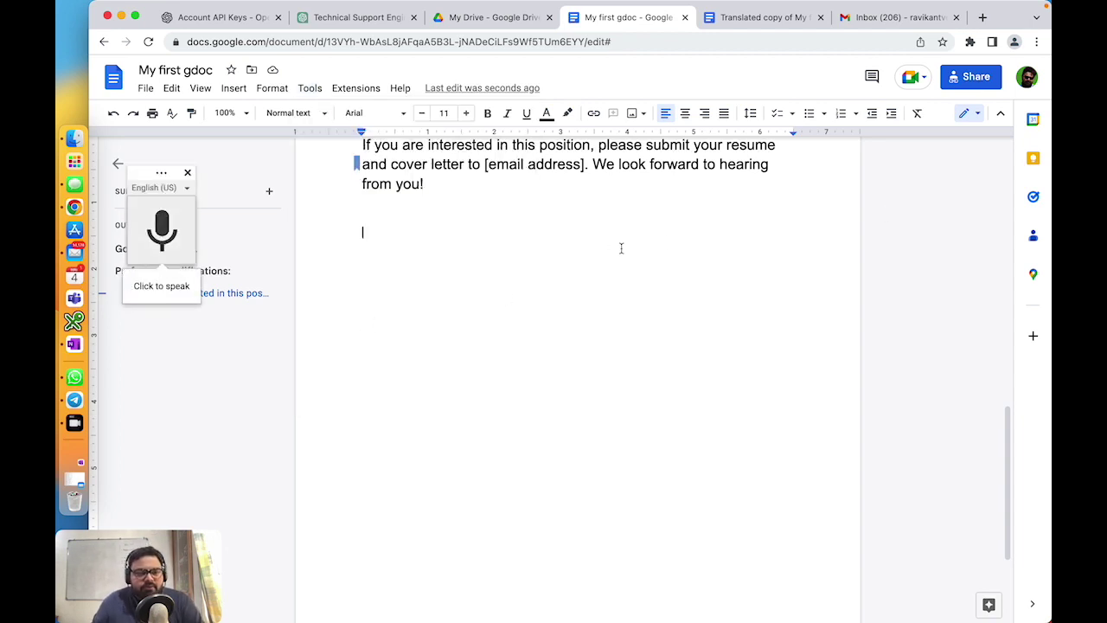
{"action": "left_click", "coordinate": [160, 236]}
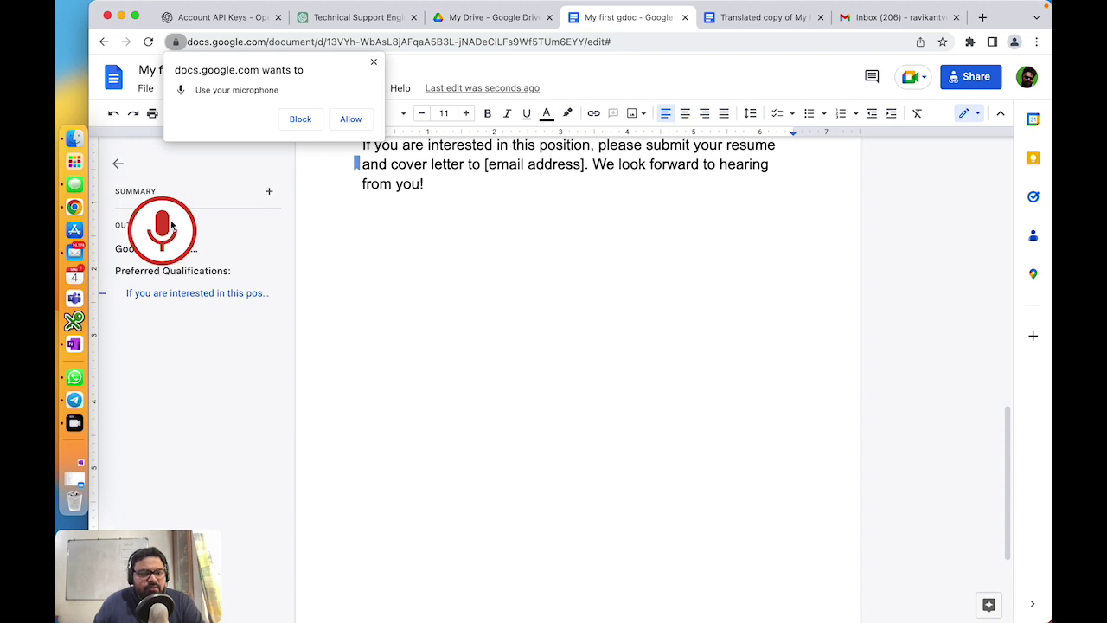
{"action": "left_click", "coordinate": [349, 119]}
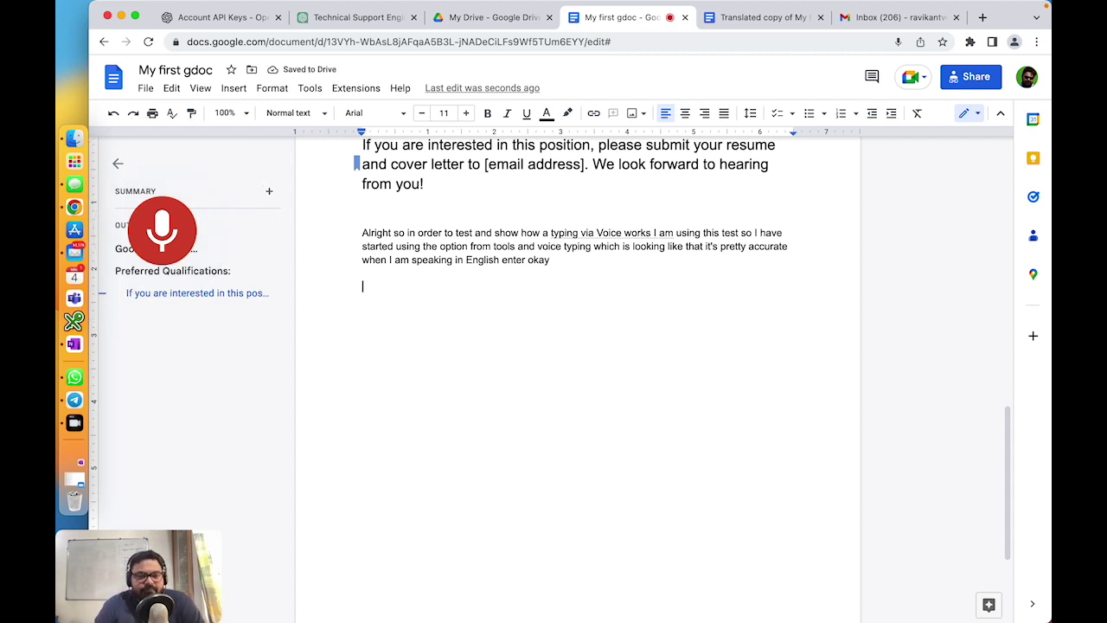
{"action": "left_click", "coordinate": [165, 232]}
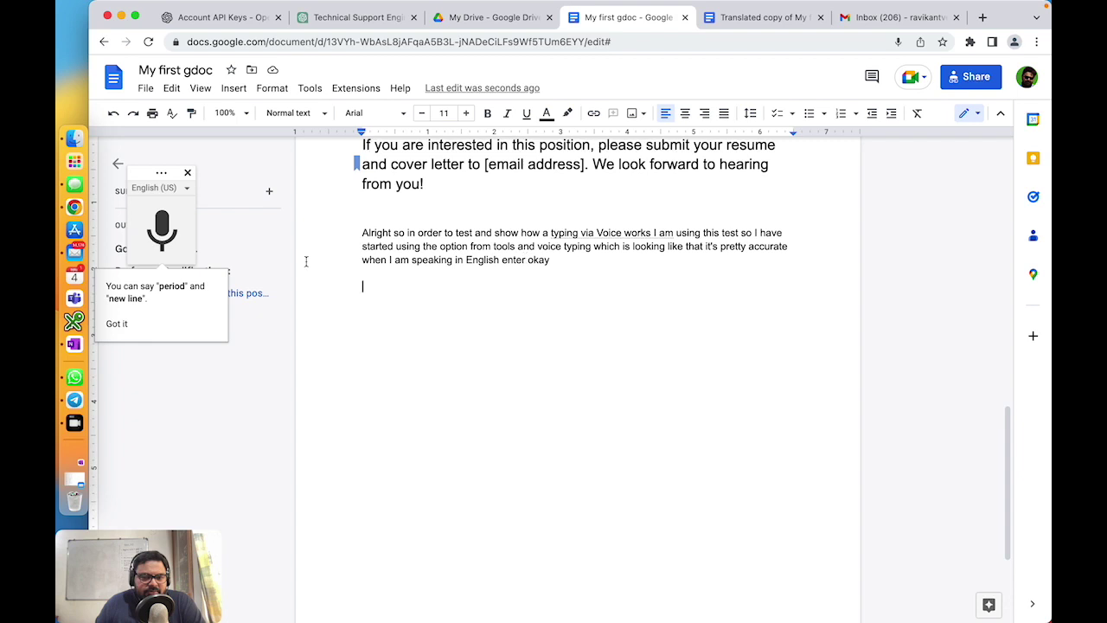
Restart voice typing on the empty line below the dictated test paragraph
{"action": "left_click", "coordinate": [162, 231]}
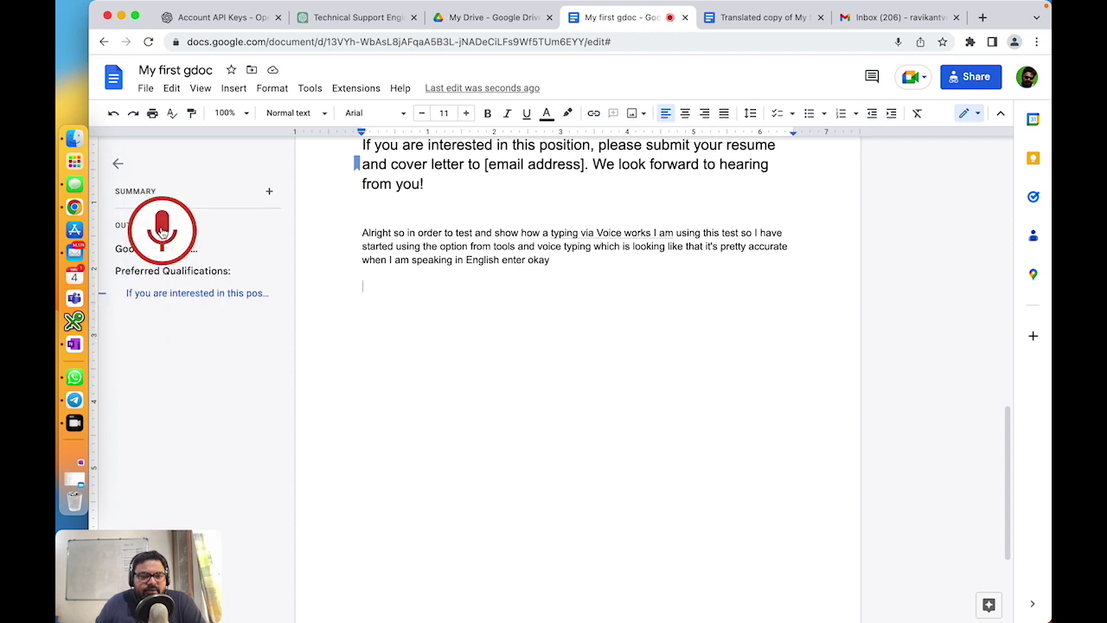